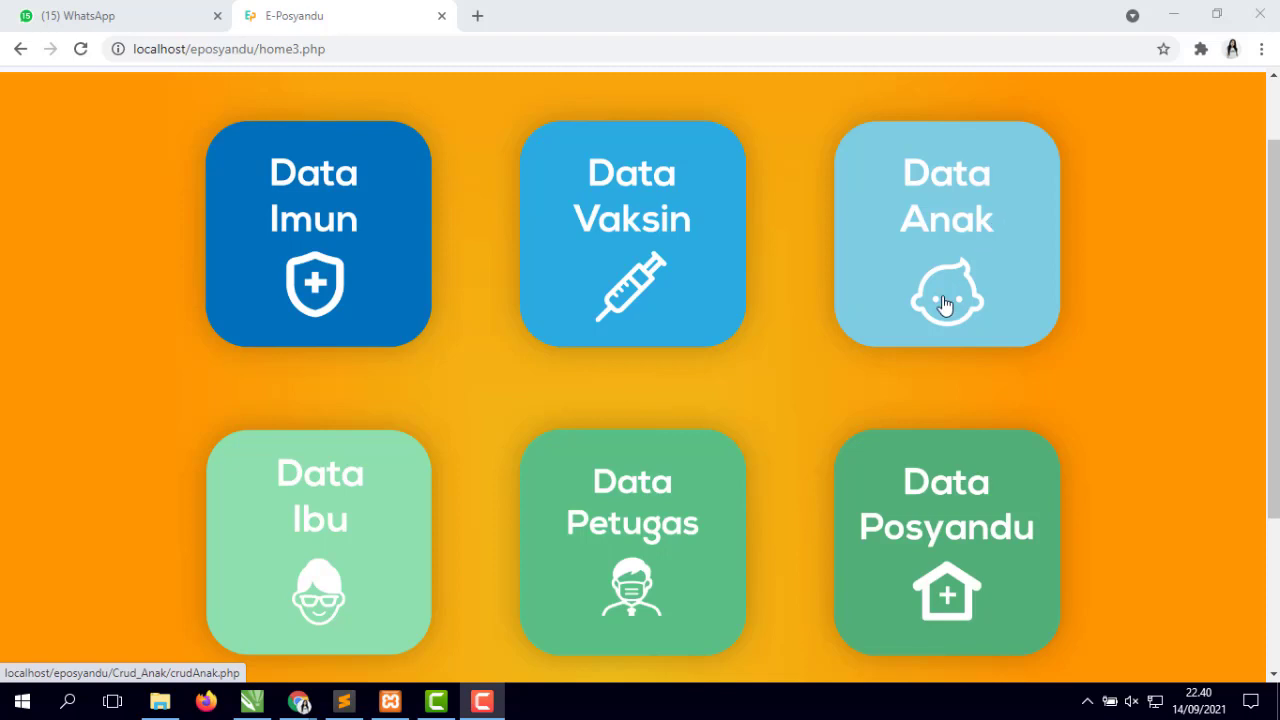
- Open the Data Imun immunisation page from the dashboard and scroll its empty table
{"action": "scroll", "coordinate": [943, 300], "scroll_direction": "down", "scroll_amount": 1}
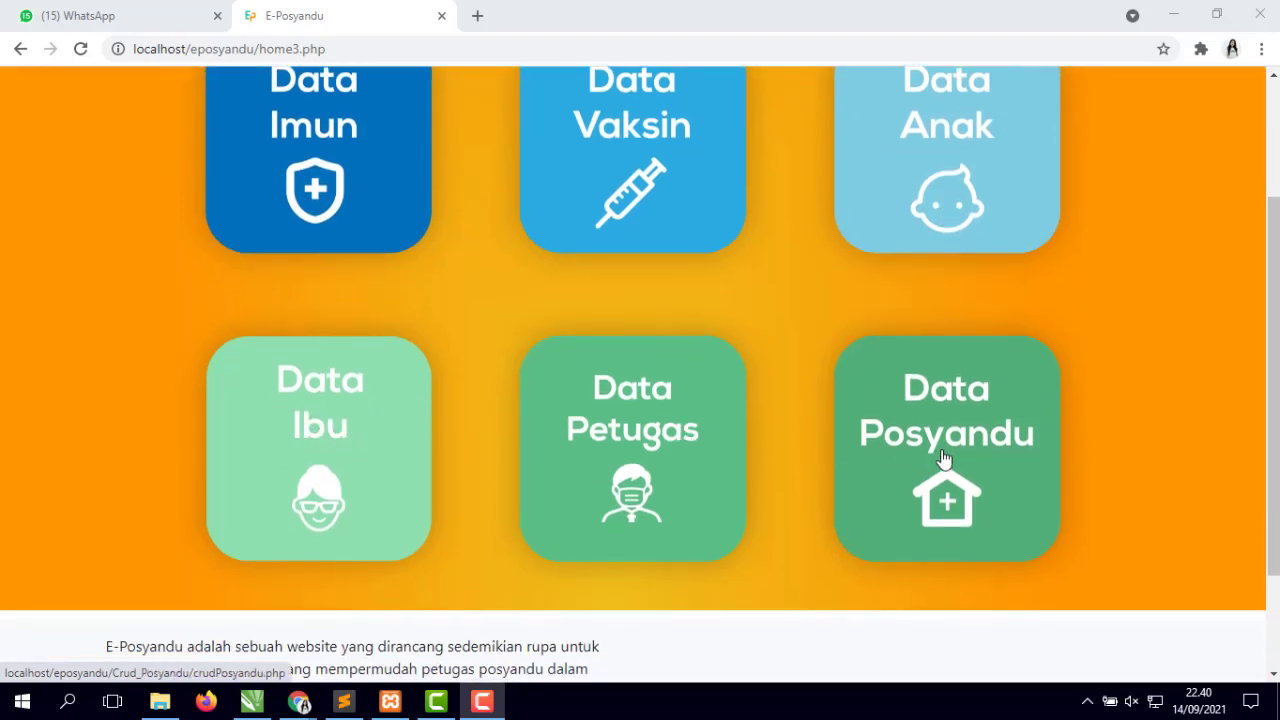
{"action": "scroll", "coordinate": [943, 458], "scroll_direction": "up", "scroll_amount": 2}
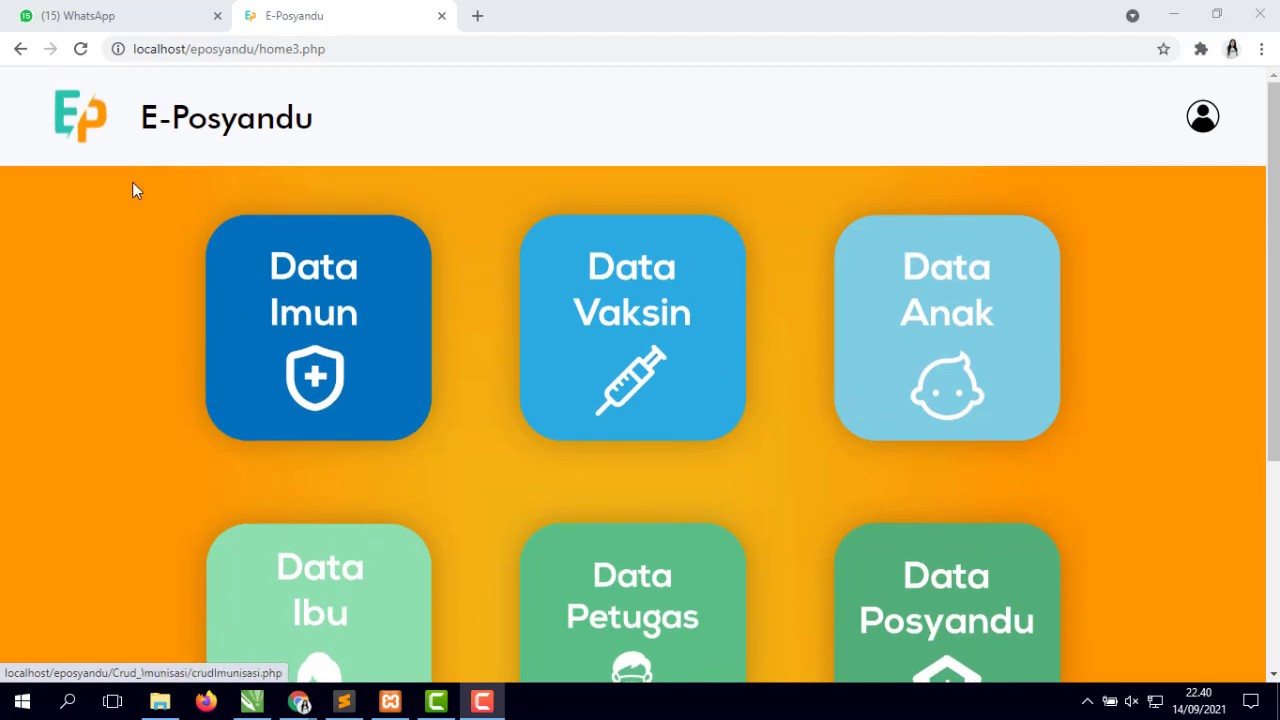
{"action": "left_click", "coordinate": [343, 320]}
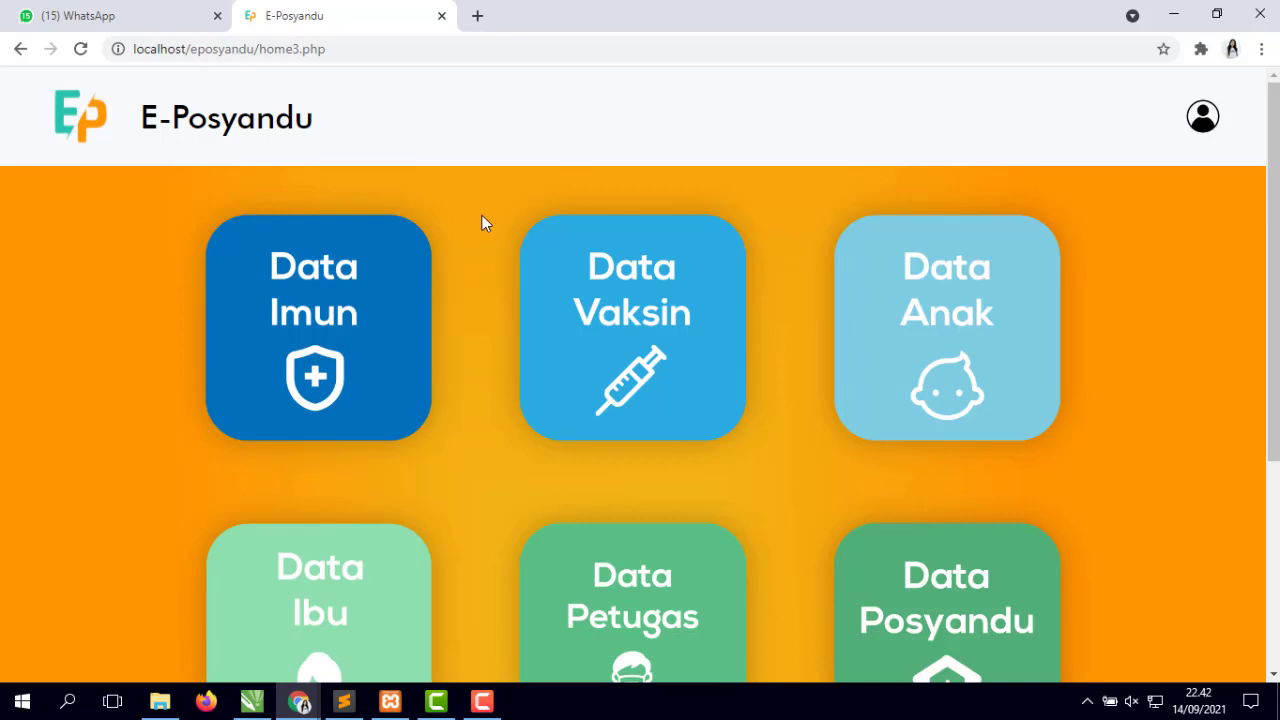
{"action": "scroll", "coordinate": [482, 222], "scroll_direction": "down", "scroll_amount": 5}
{"action": "scroll", "coordinate": [482, 222], "scroll_direction": "up", "scroll_amount": 5}
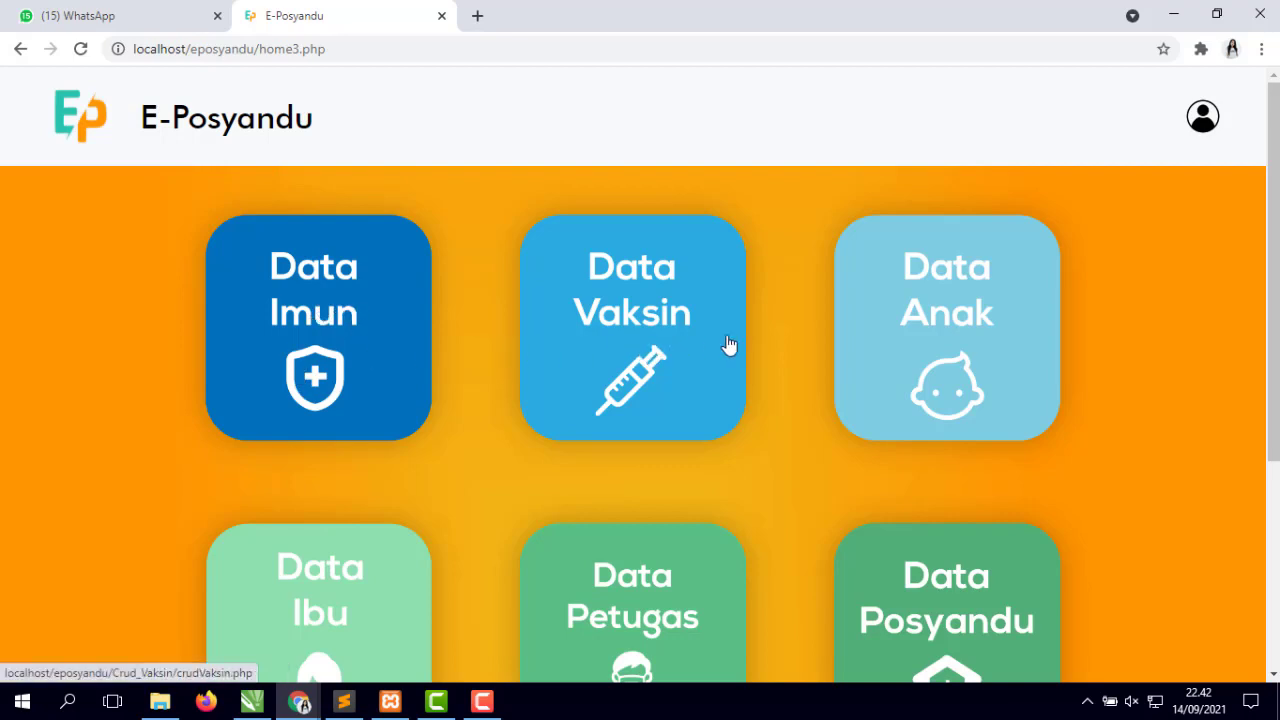
{"action": "scroll", "coordinate": [900, 350], "scroll_direction": "down", "scroll_amount": 2}
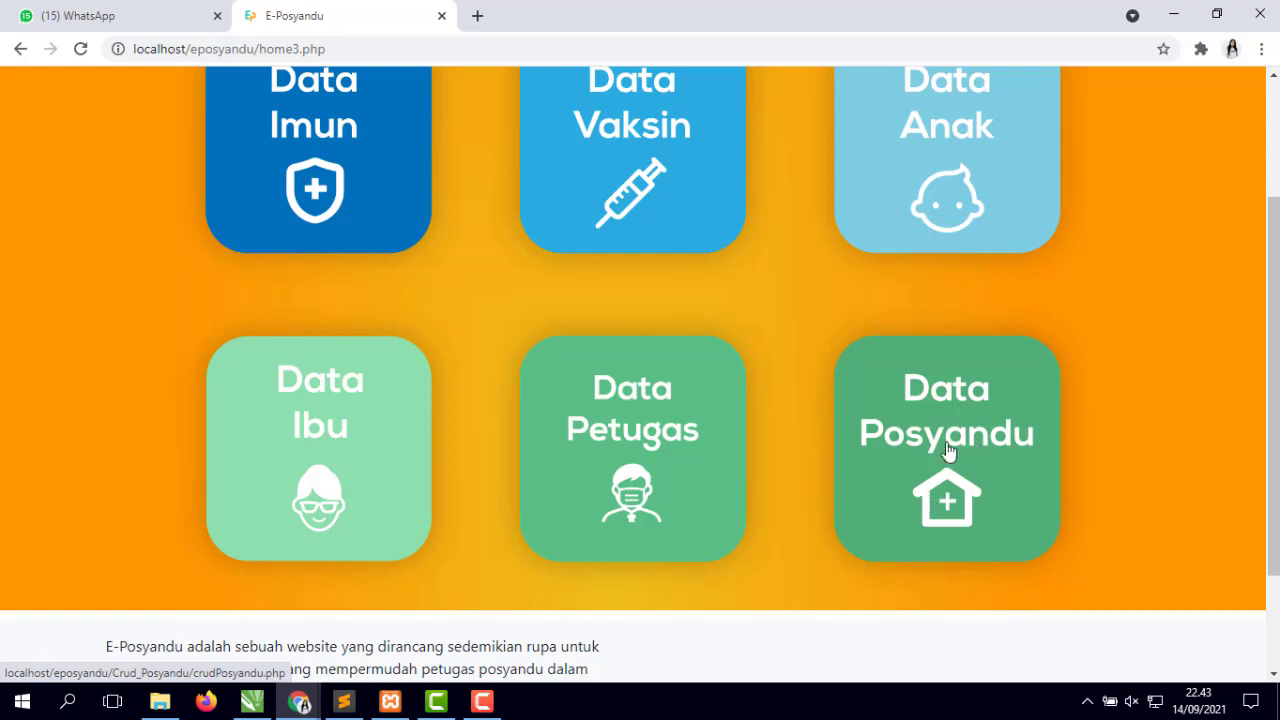
{"action": "scroll", "coordinate": [957, 460], "scroll_direction": "up", "scroll_amount": 2}
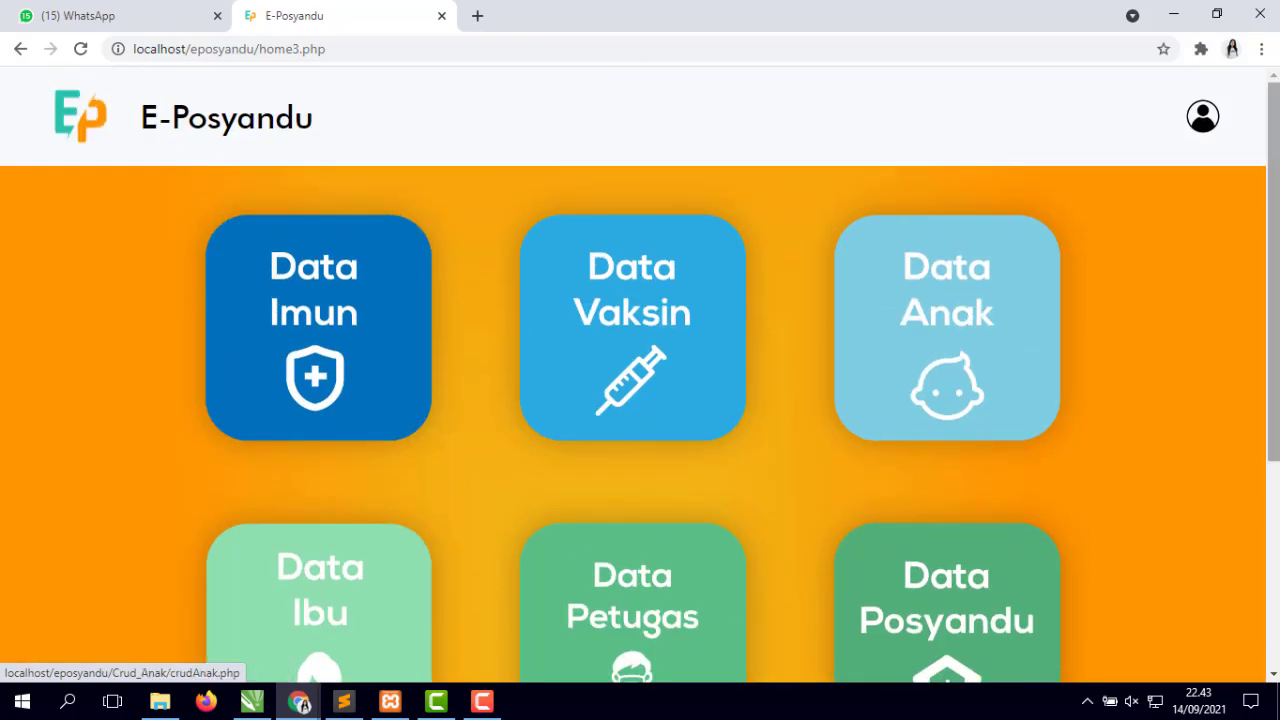
- Log out, sign back in, and reopen the Data Imun immunisation records
{"action": "left_click", "coordinate": [1205, 118]}
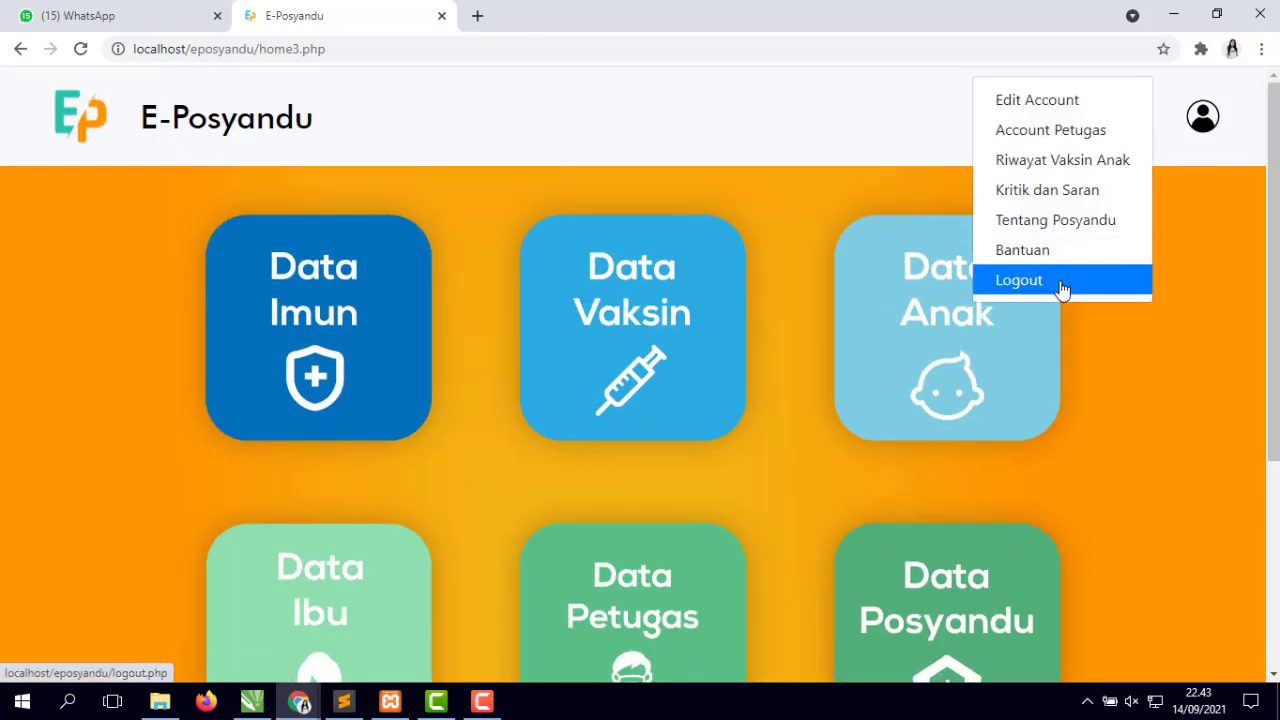
{"action": "left_click", "coordinate": [1062, 289]}
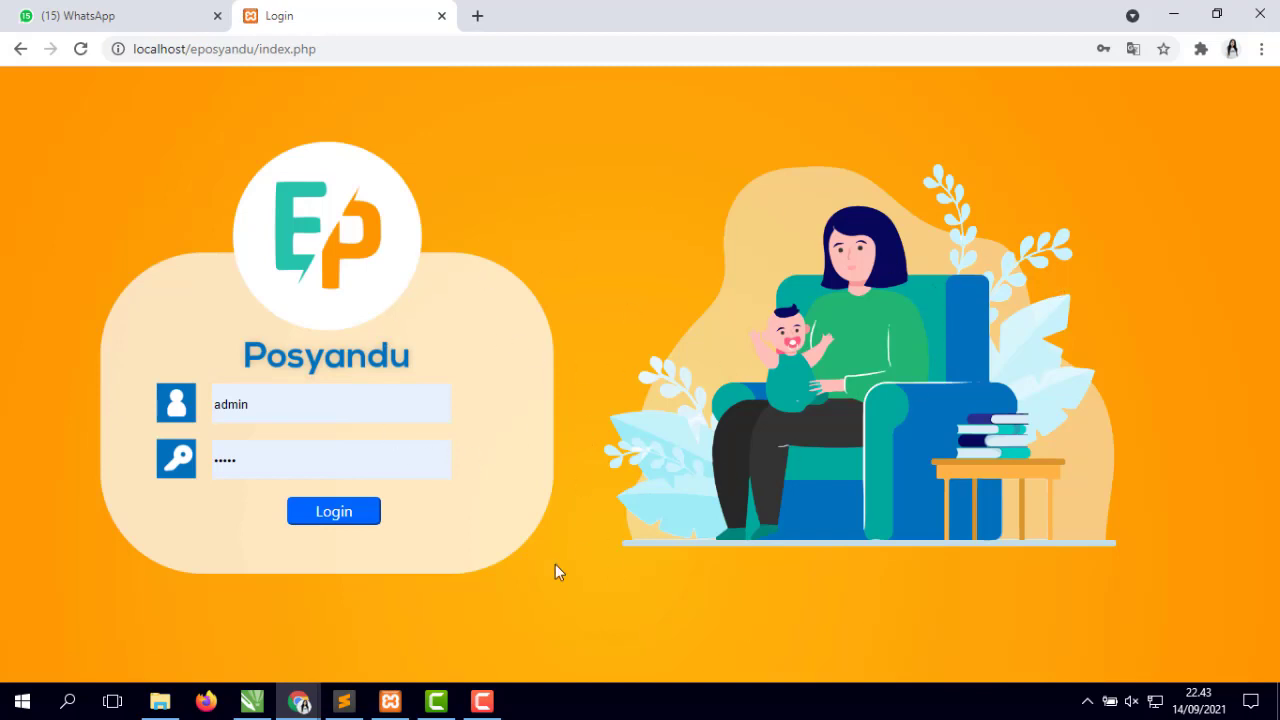
{"action": "left_click", "coordinate": [325, 513]}
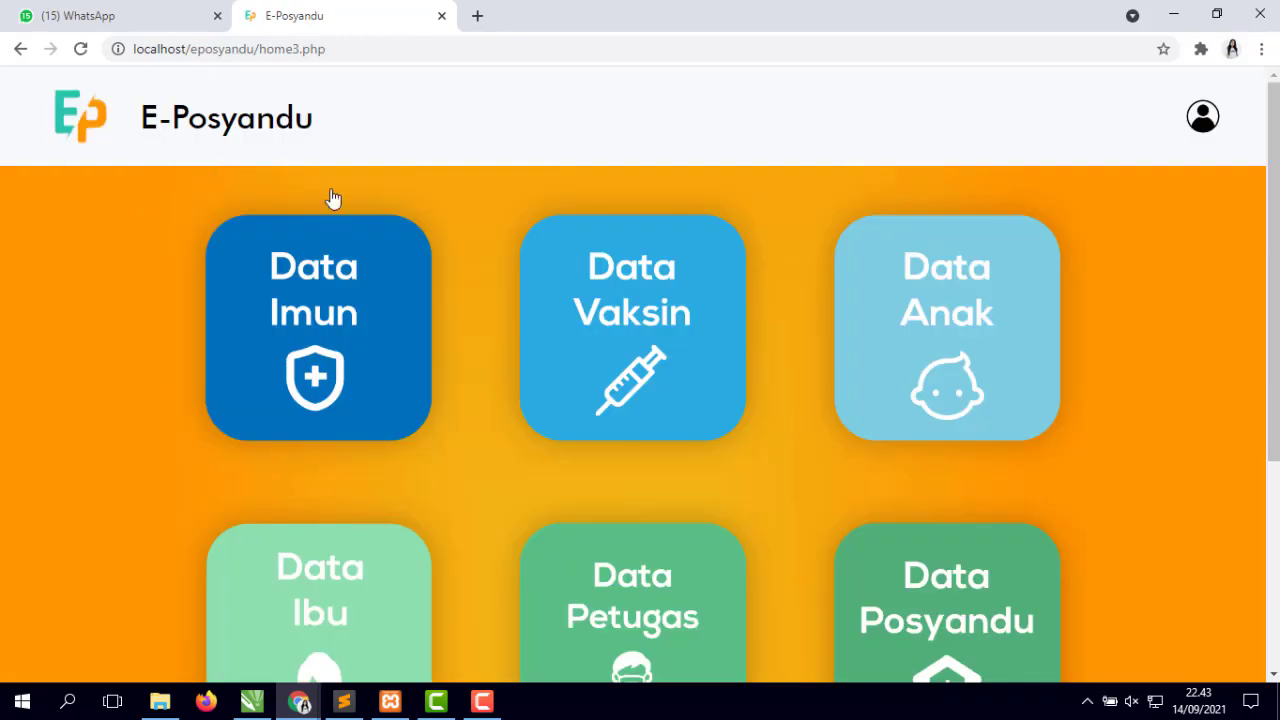
{"action": "left_click", "coordinate": [330, 310]}
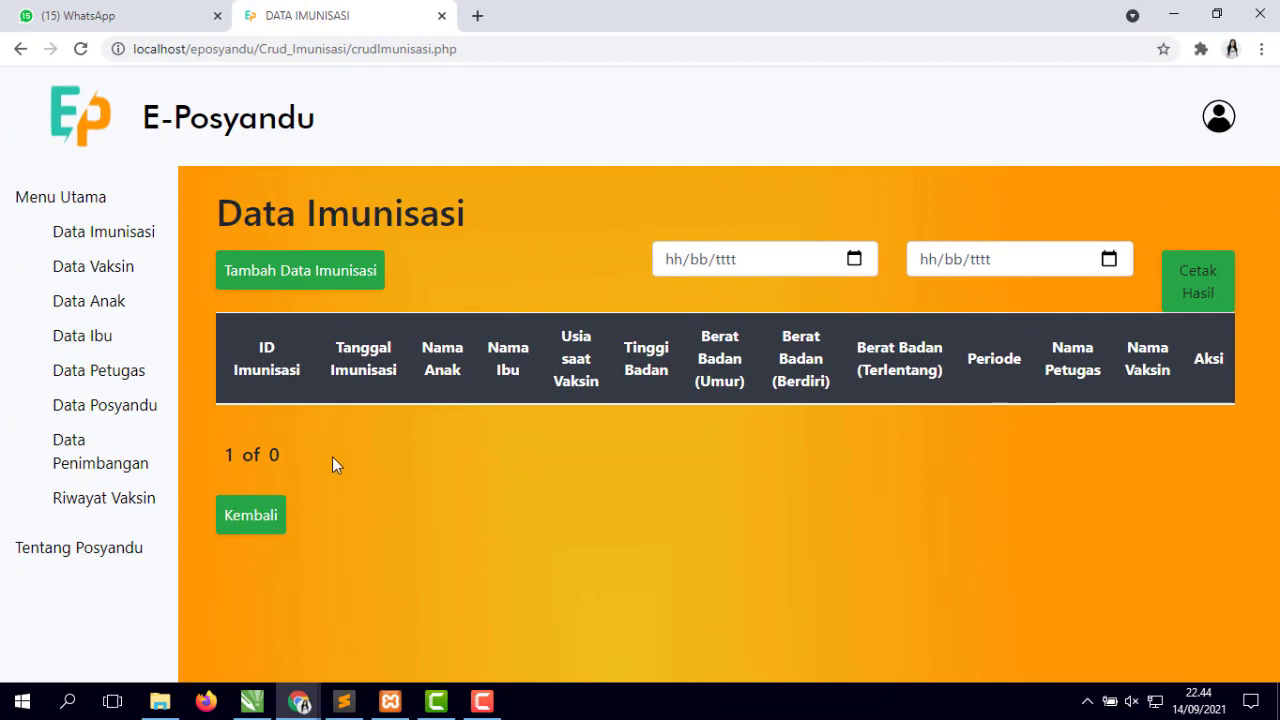
- Start a new immunisation record dated 01/09/2021
{"action": "left_click", "coordinate": [300, 272]}
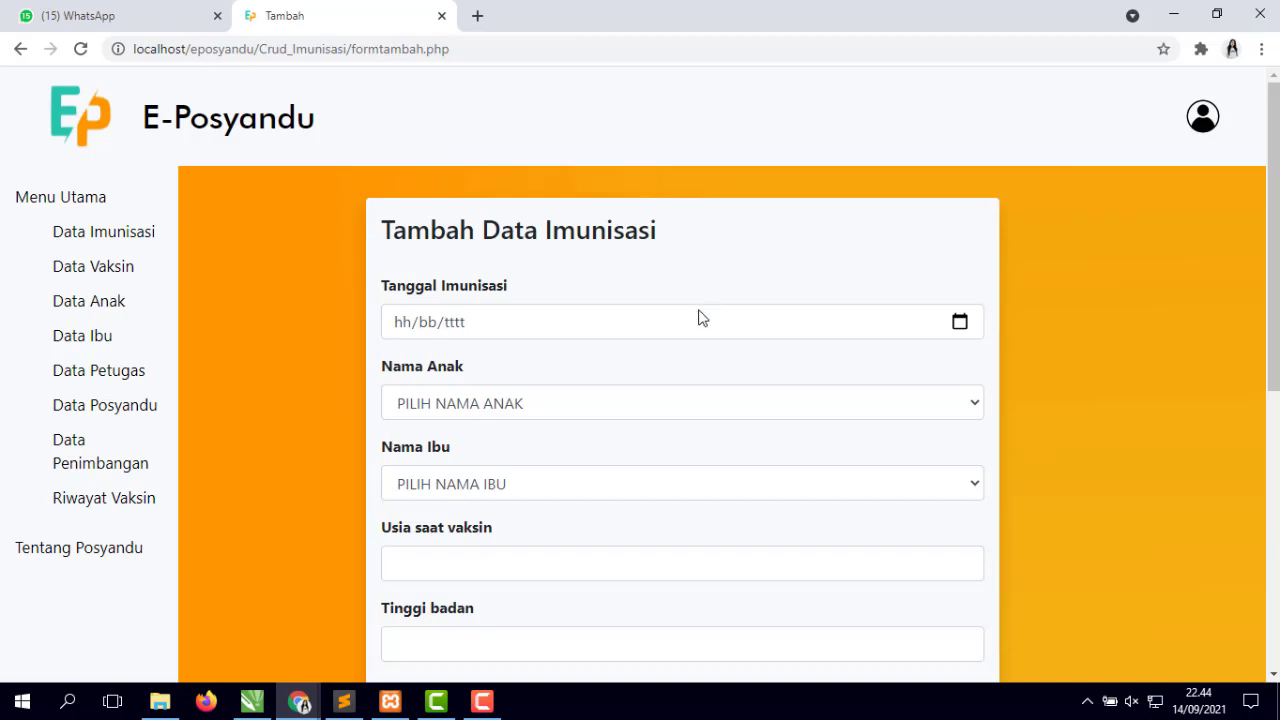
{"action": "scroll", "coordinate": [694, 320], "scroll_direction": "down", "scroll_amount": 5}
{"action": "scroll", "coordinate": [694, 322], "scroll_direction": "up", "scroll_amount": 5}
{"action": "left_click", "coordinate": [957, 321]}
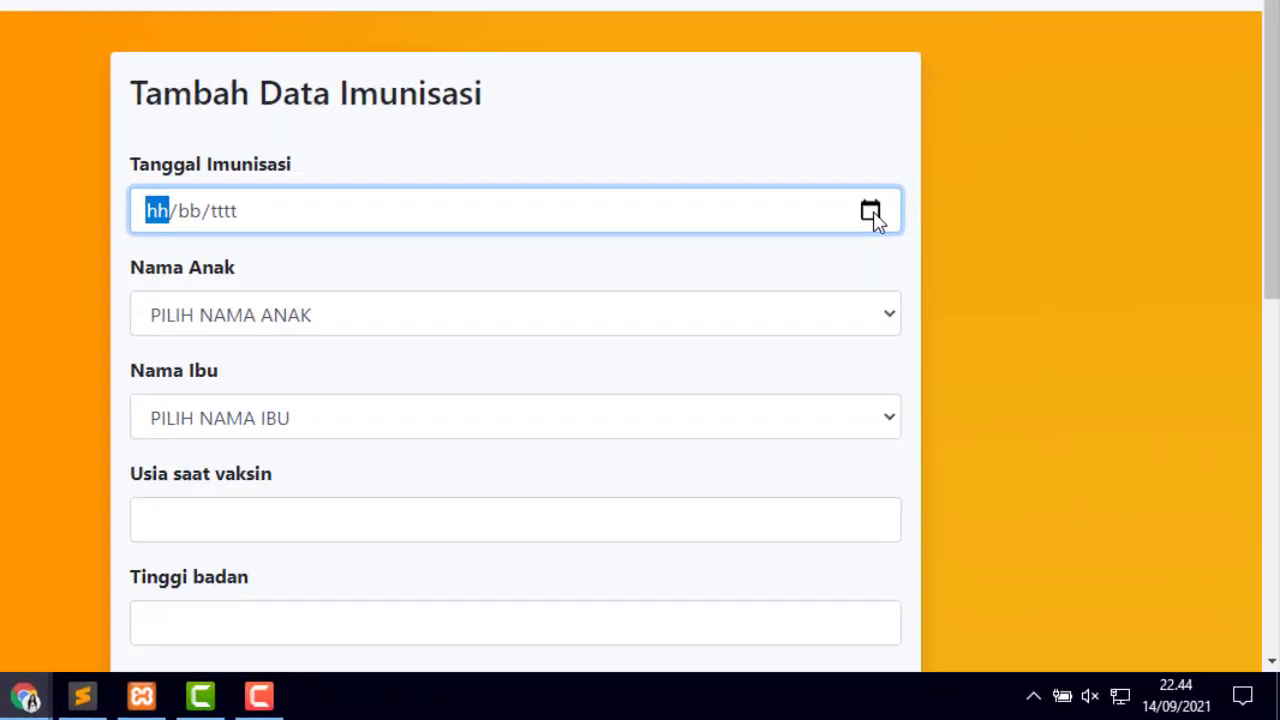
{"action": "left_click", "coordinate": [950, 309]}
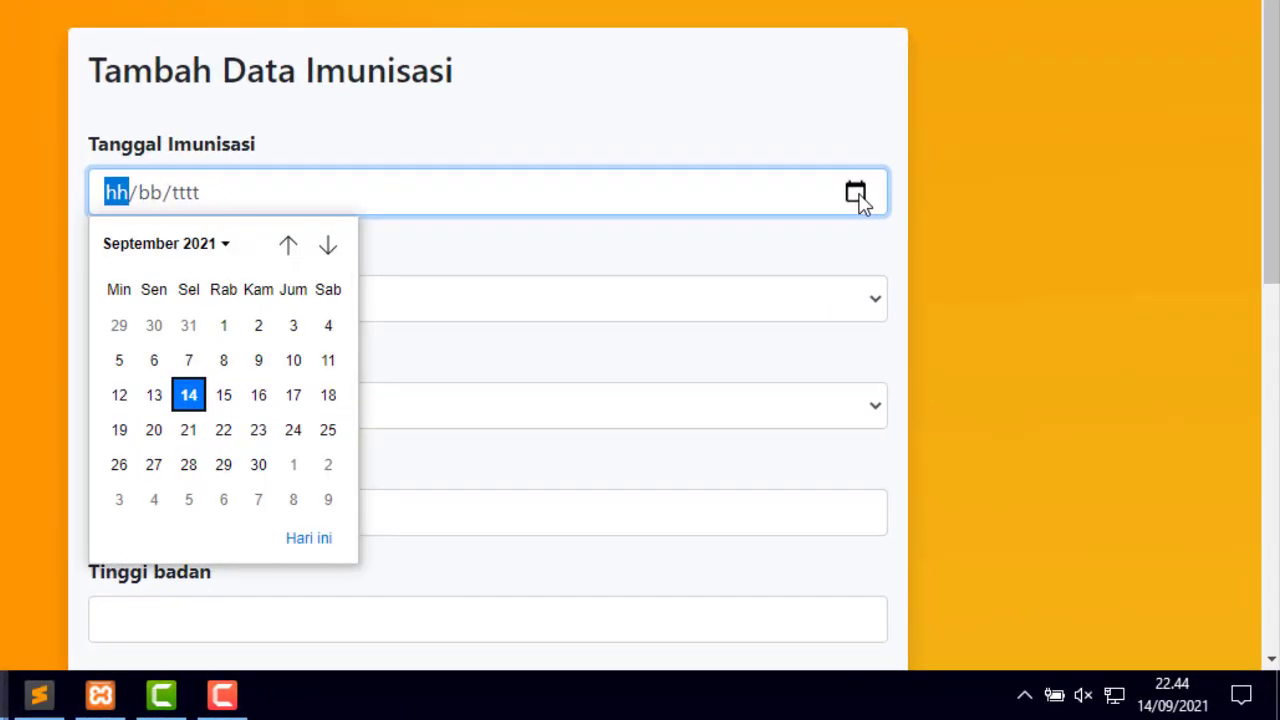
{"action": "left_click", "coordinate": [242, 338]}
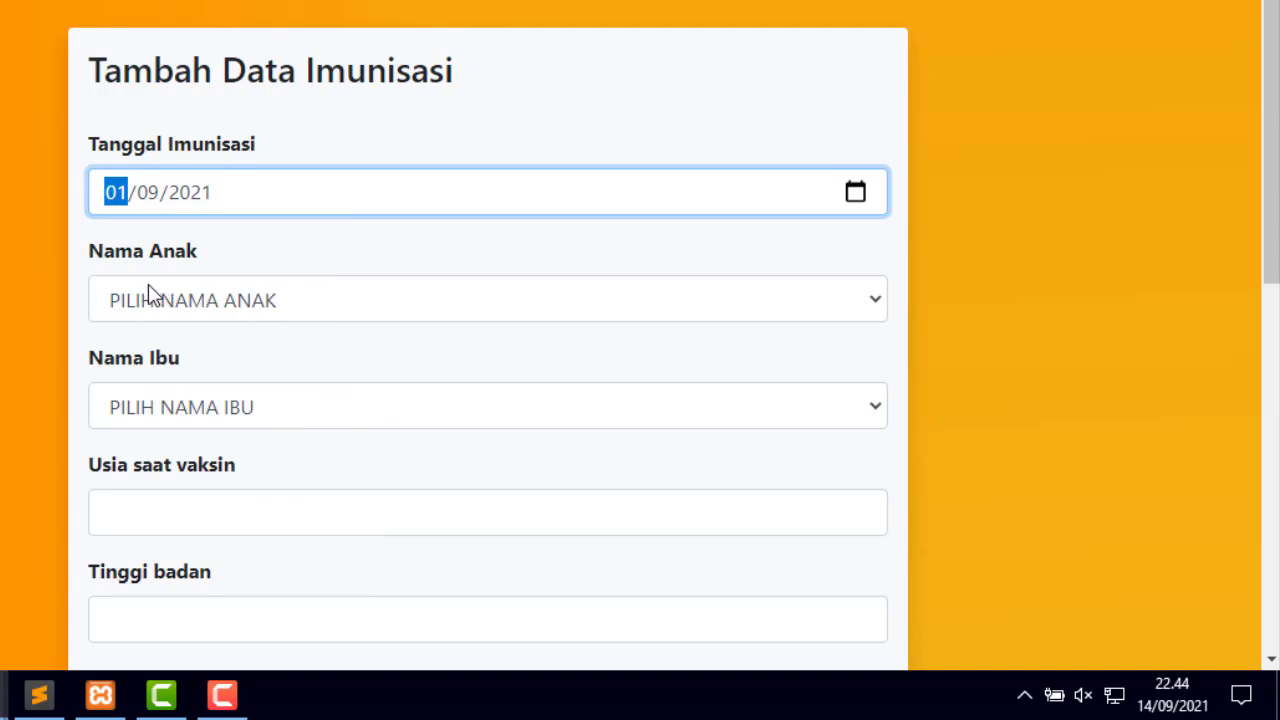
- Choose the child and the child's mother from the dropdown lists
{"action": "left_click", "coordinate": [555, 312]}
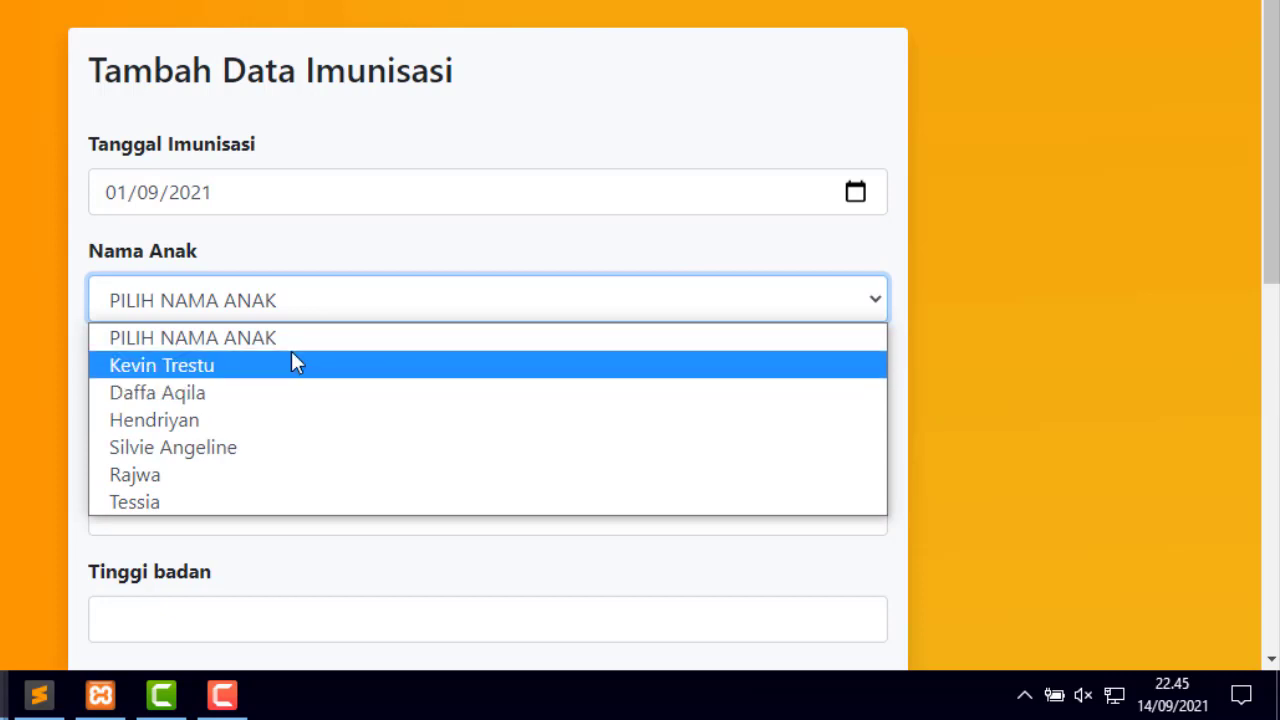
{"action": "left_click", "coordinate": [229, 397]}
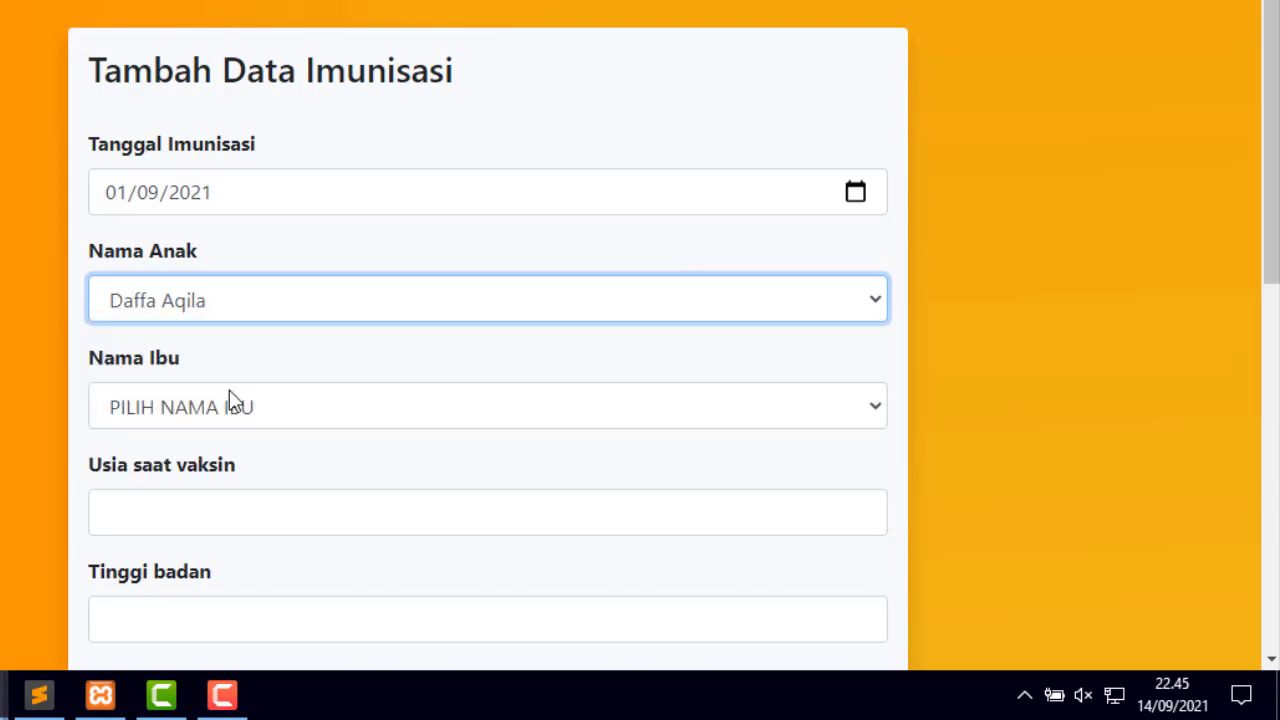
{"action": "left_click", "coordinate": [757, 412]}
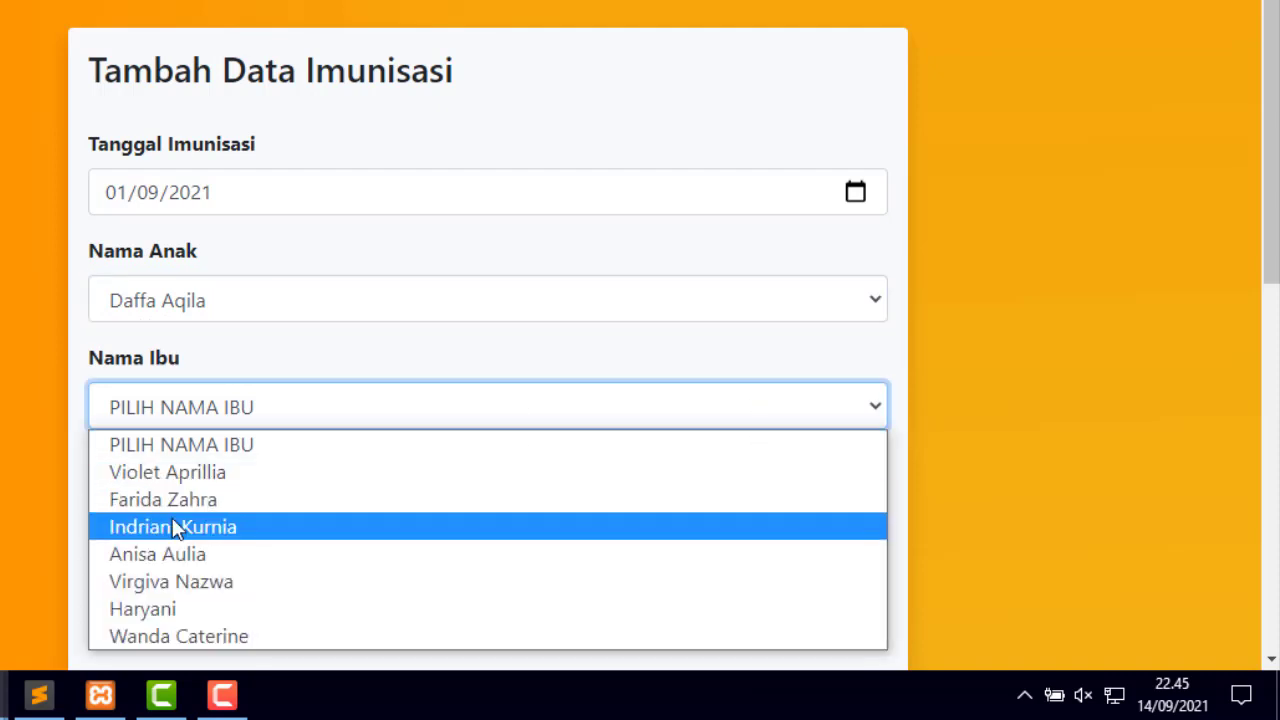
{"action": "left_click", "coordinate": [216, 499]}
{"action": "scroll", "coordinate": [377, 409], "scroll_direction": "down", "scroll_amount": 2}
- Enter age 8 and body height 20, correcting the mistyped height
{"action": "left_click", "coordinate": [306, 389]}
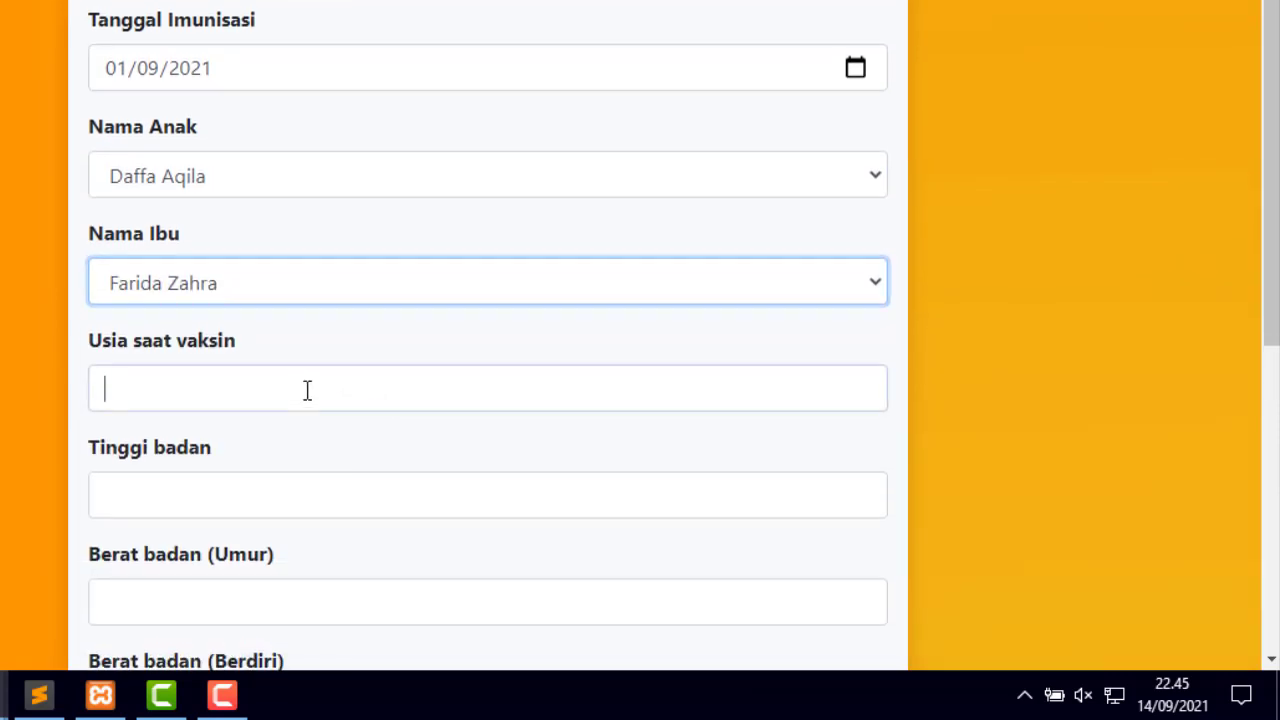
{"action": "type", "text": "8"}
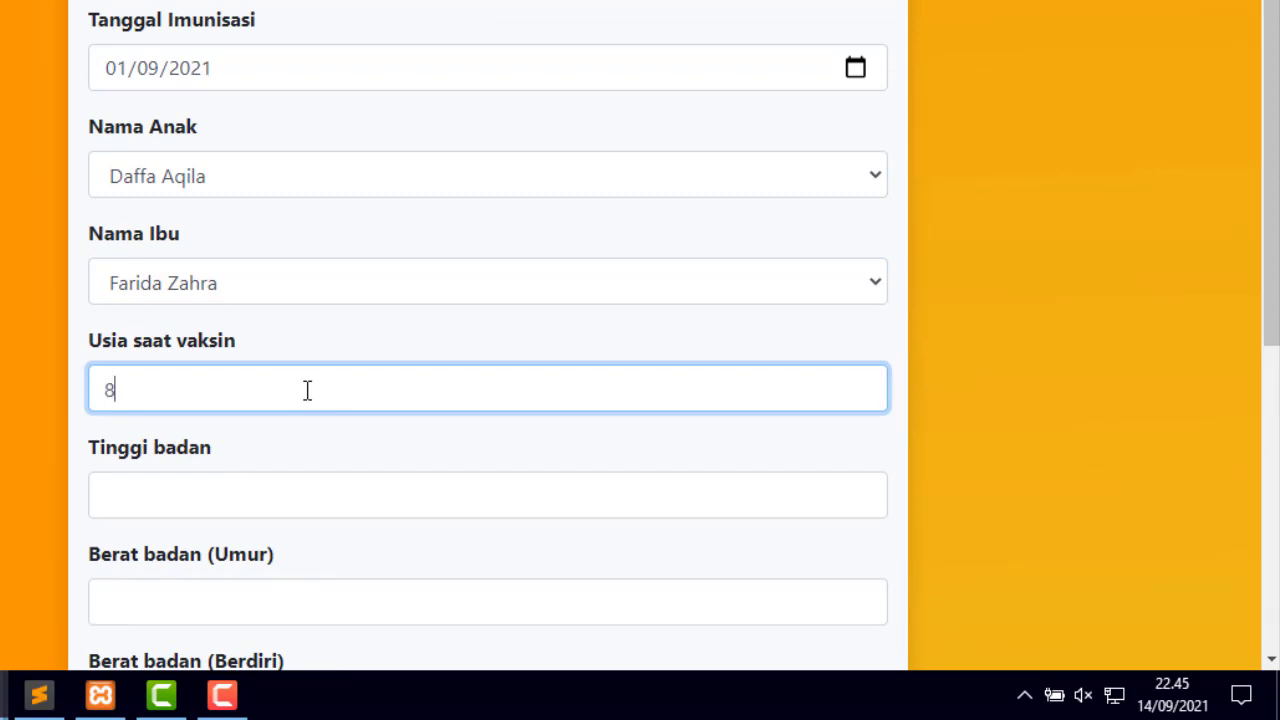
{"action": "left_click", "coordinate": [293, 500]}
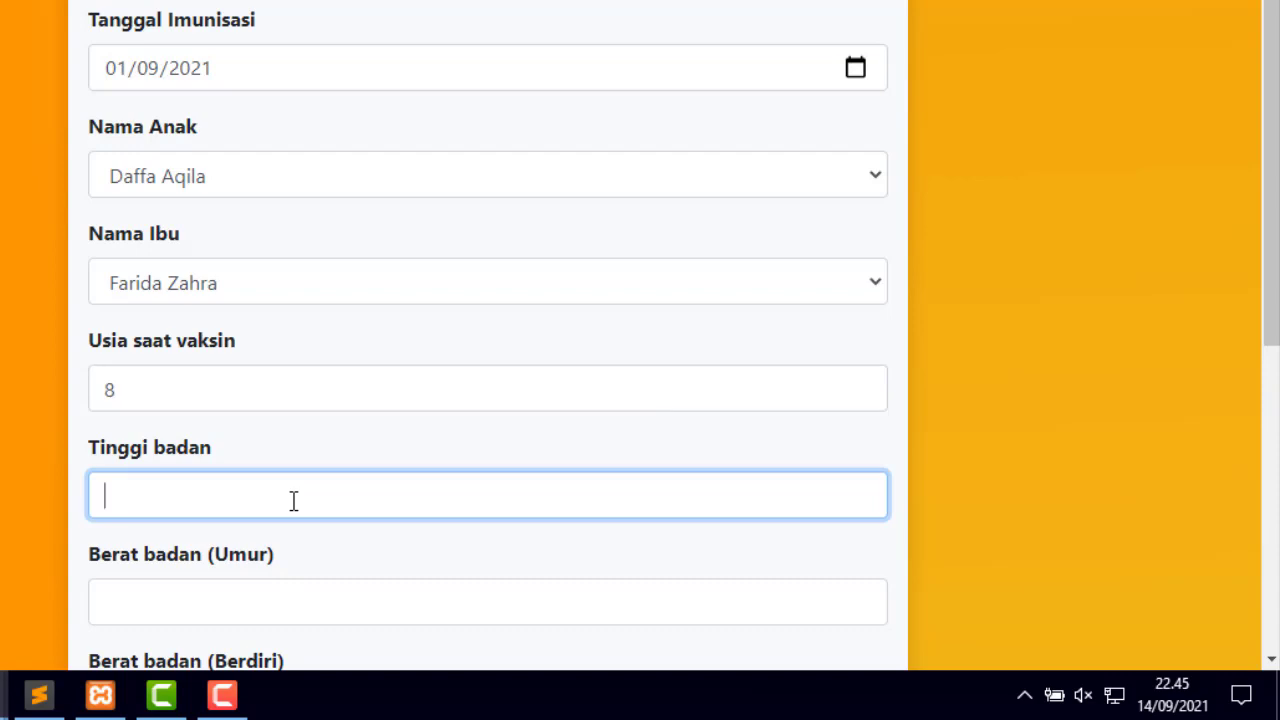
{"action": "type", "text": "1"}
{"action": "type", "text": "0"}
{"action": "key", "text": "BackSpace"}
{"action": "key", "text": "BackSpace"}
{"action": "type", "text": "50"}
{"action": "key", "text": "BackSpace"}
{"action": "key", "text": "BackSpace"}
{"action": "type", "text": "120"}
{"action": "scroll", "coordinate": [411, 586], "scroll_direction": "down", "scroll_amount": 1}
- Set weight for age, standing weight and lying-down weight to 3, leaving staff unselected
{"action": "left_click", "coordinate": [311, 486]}
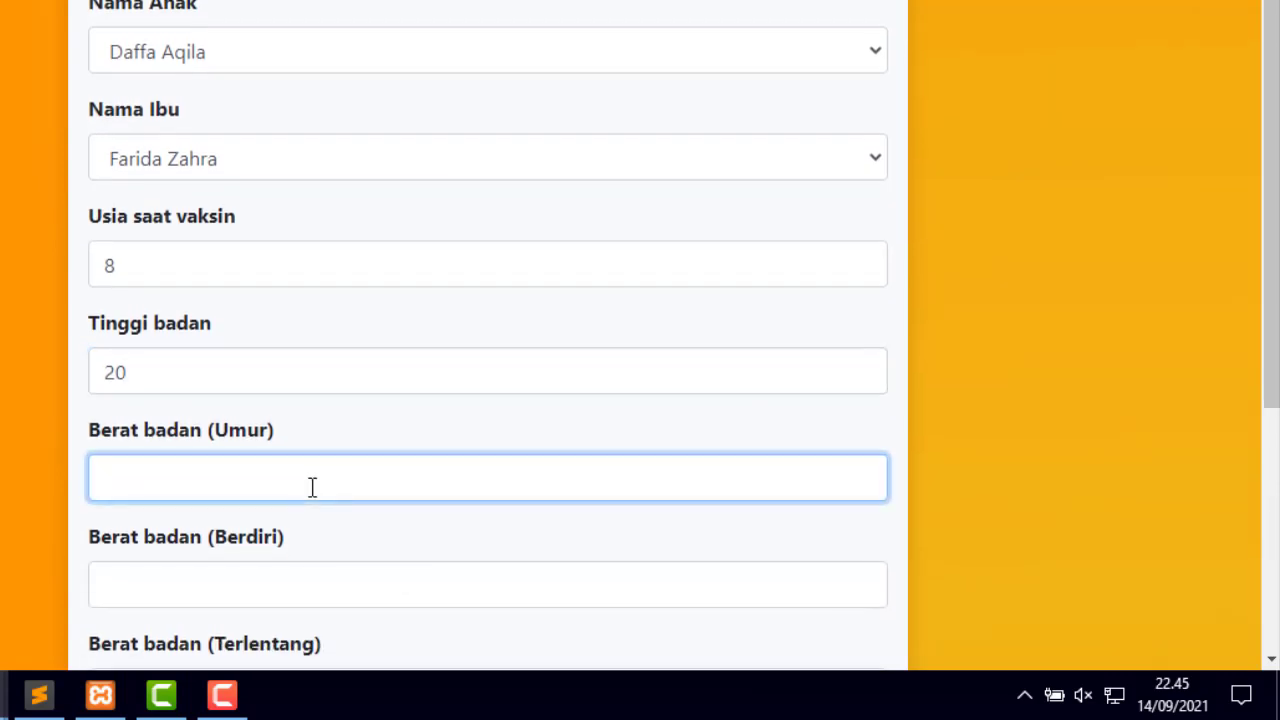
{"action": "type", "text": "3"}
{"action": "scroll", "coordinate": [309, 526], "scroll_direction": "down", "scroll_amount": 1}
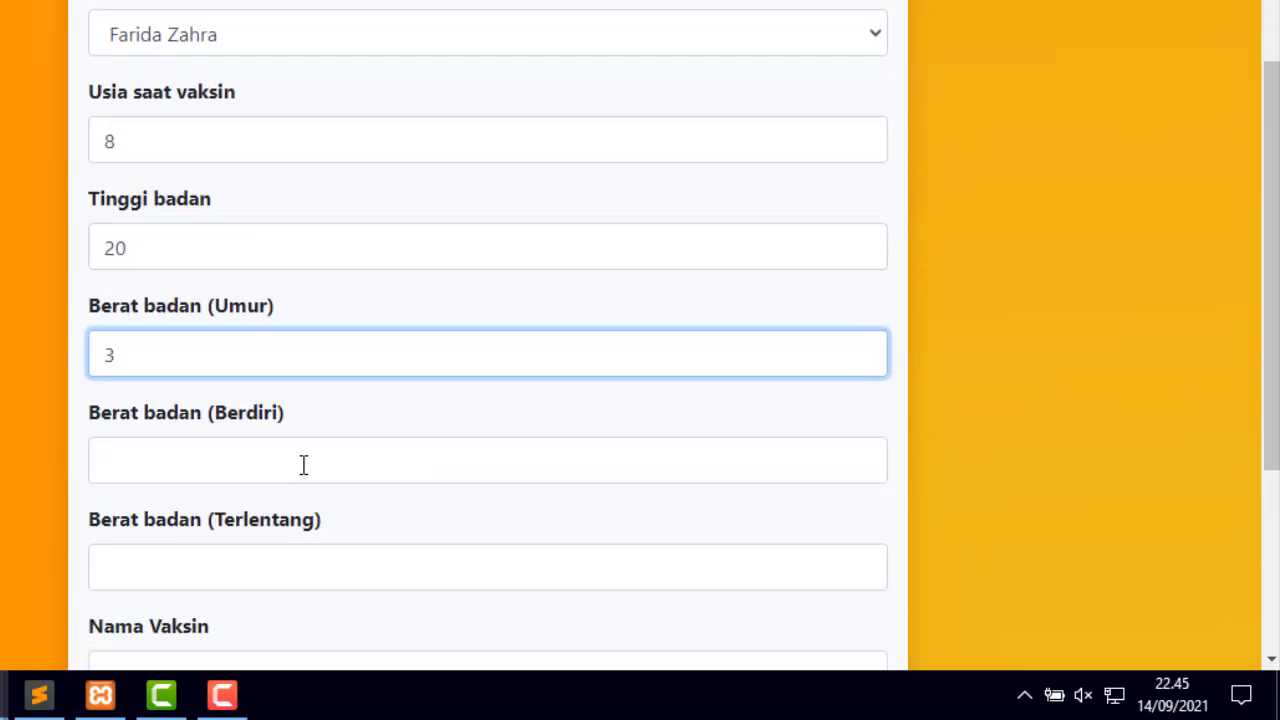
{"action": "left_click", "coordinate": [303, 465]}
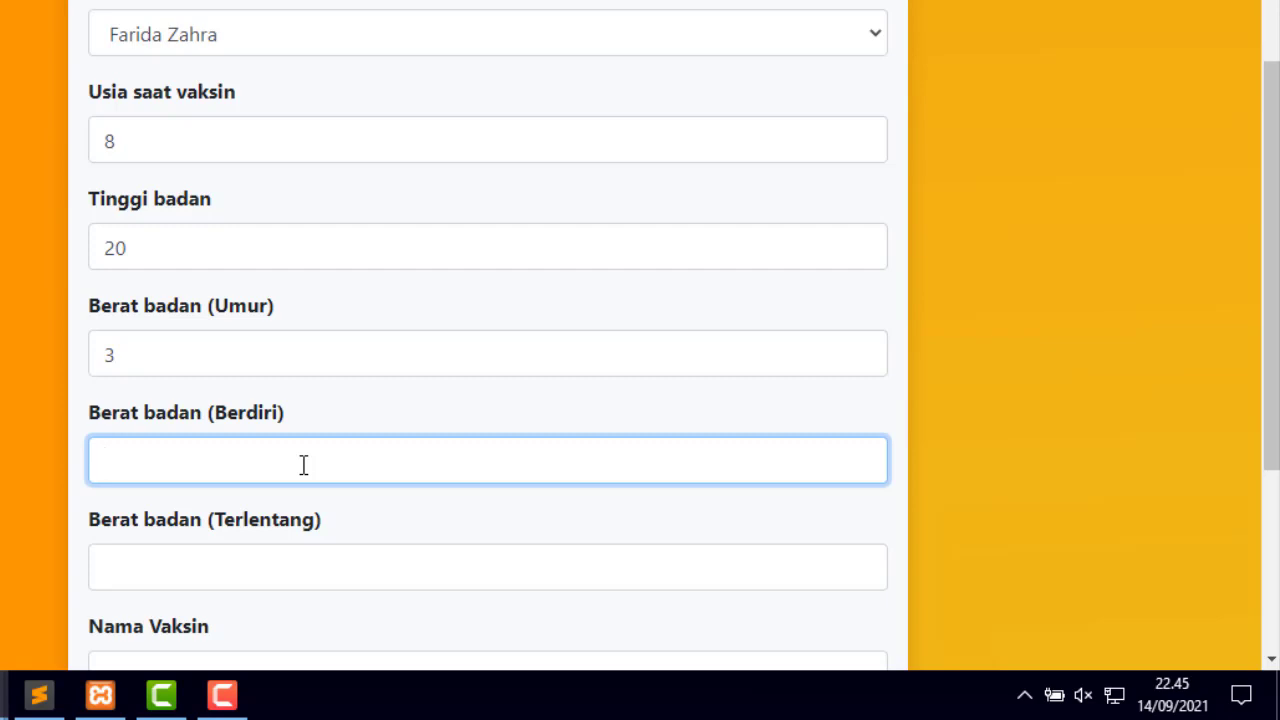
{"action": "type", "text": "3"}
{"action": "left_click", "coordinate": [275, 551]}
{"action": "type", "text": "3"}
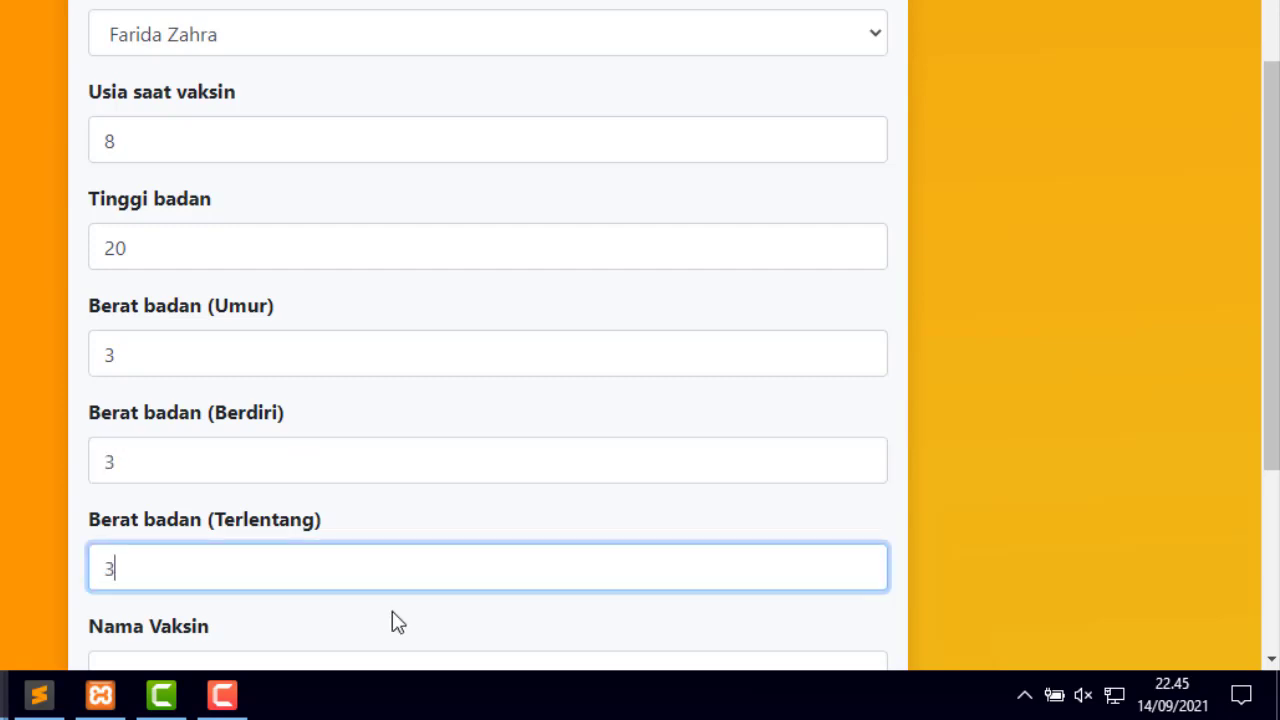
{"action": "scroll", "coordinate": [394, 620], "scroll_direction": "down", "scroll_amount": 2}
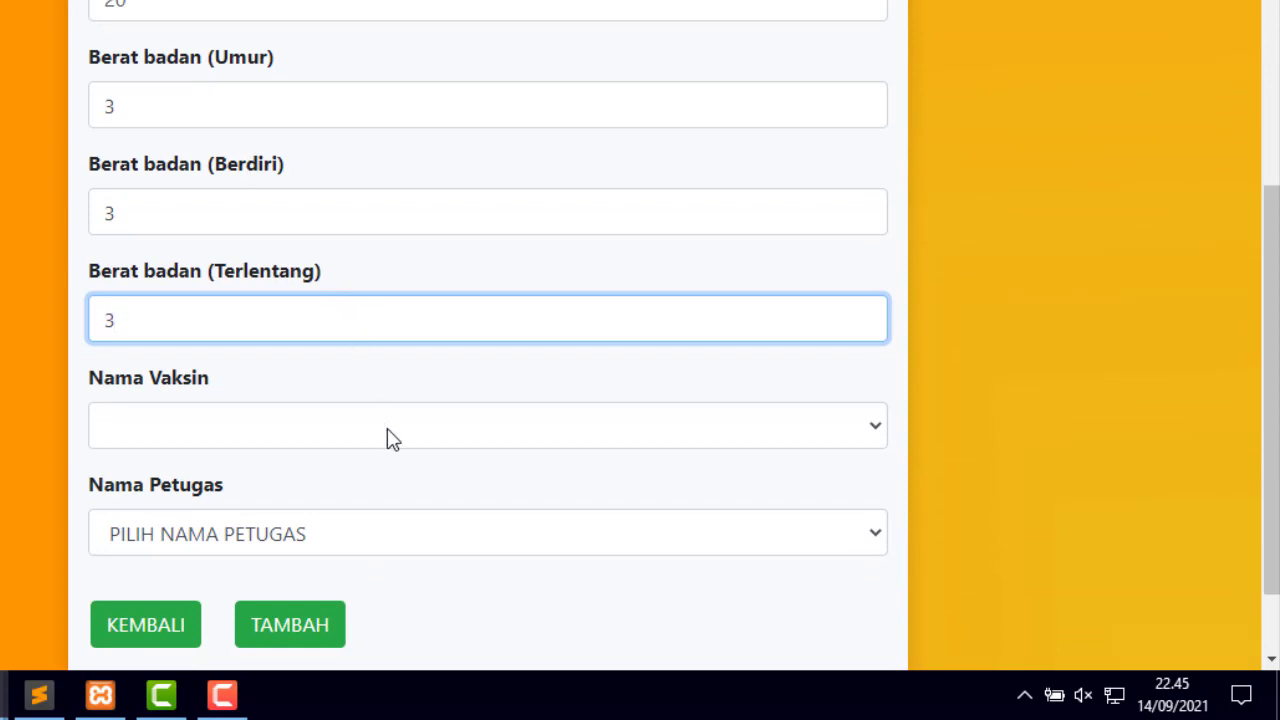
{"action": "left_click", "coordinate": [358, 535]}
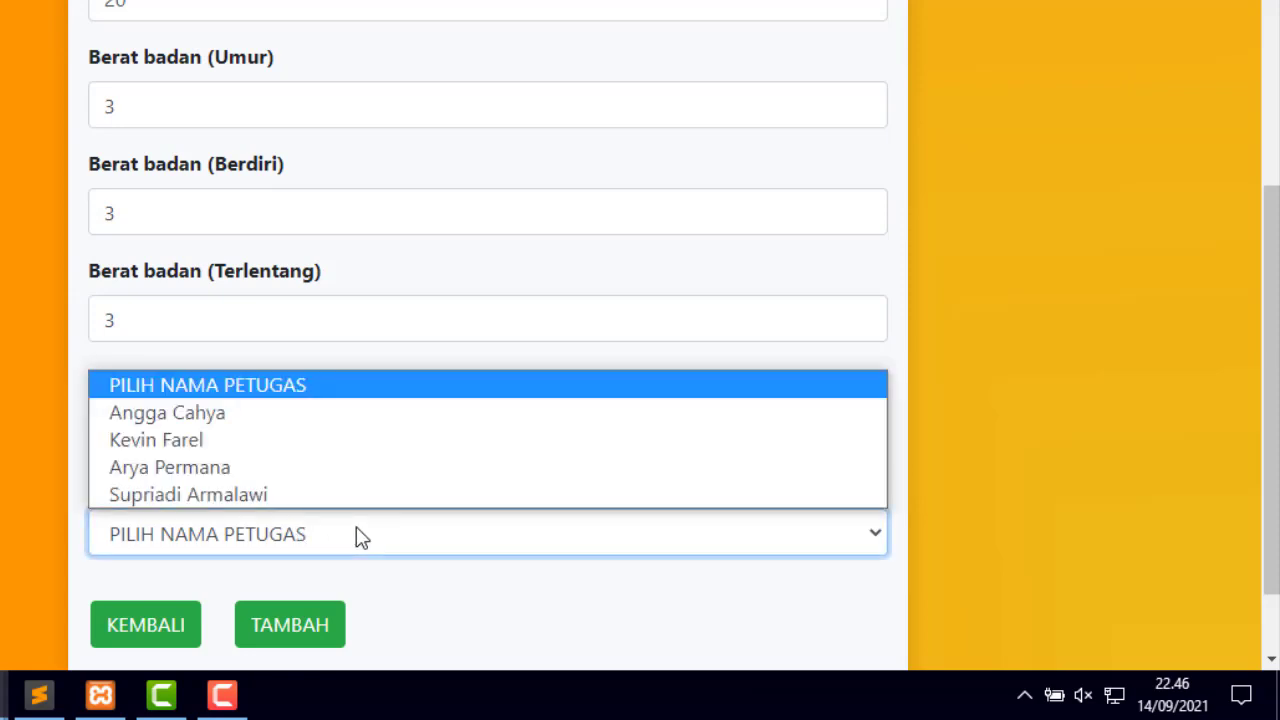
{"action": "left_click", "coordinate": [234, 494]}
{"action": "scroll", "coordinate": [658, 495], "scroll_direction": "up", "scroll_amount": 6}
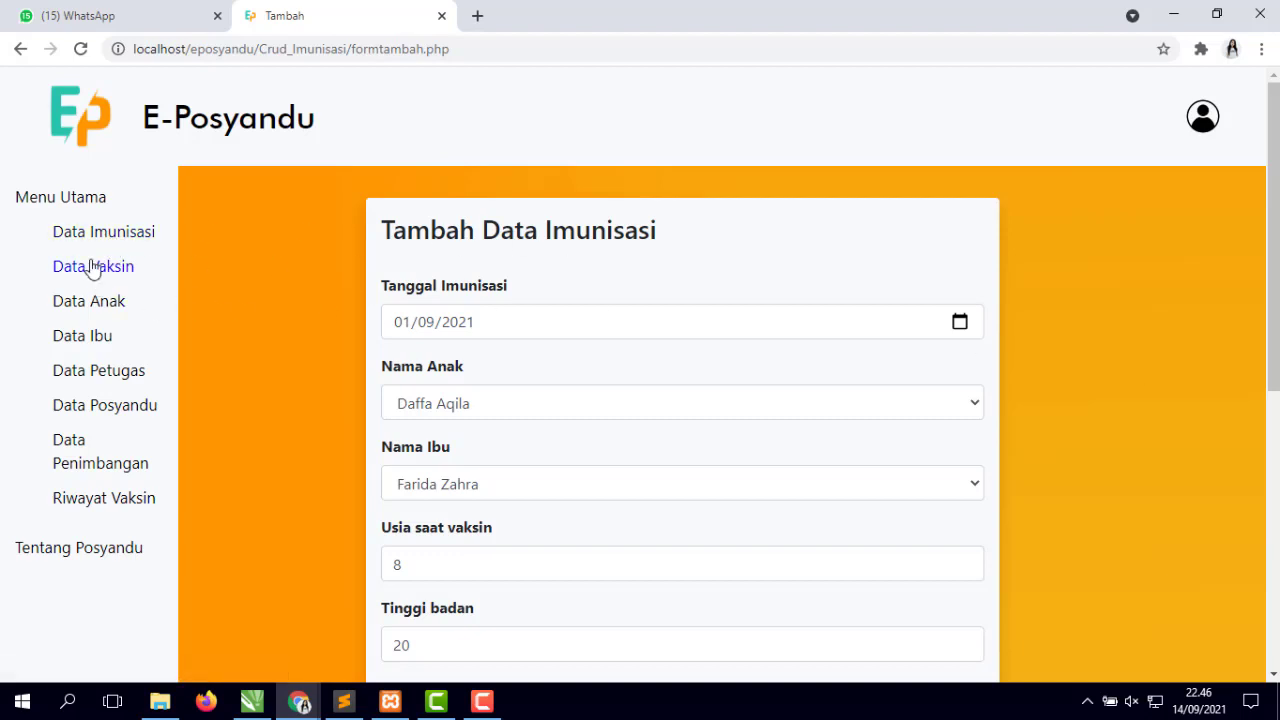
- Return to the Data Vaksin/Vitamin vaccine list
{"action": "left_click", "coordinate": [117, 275]}
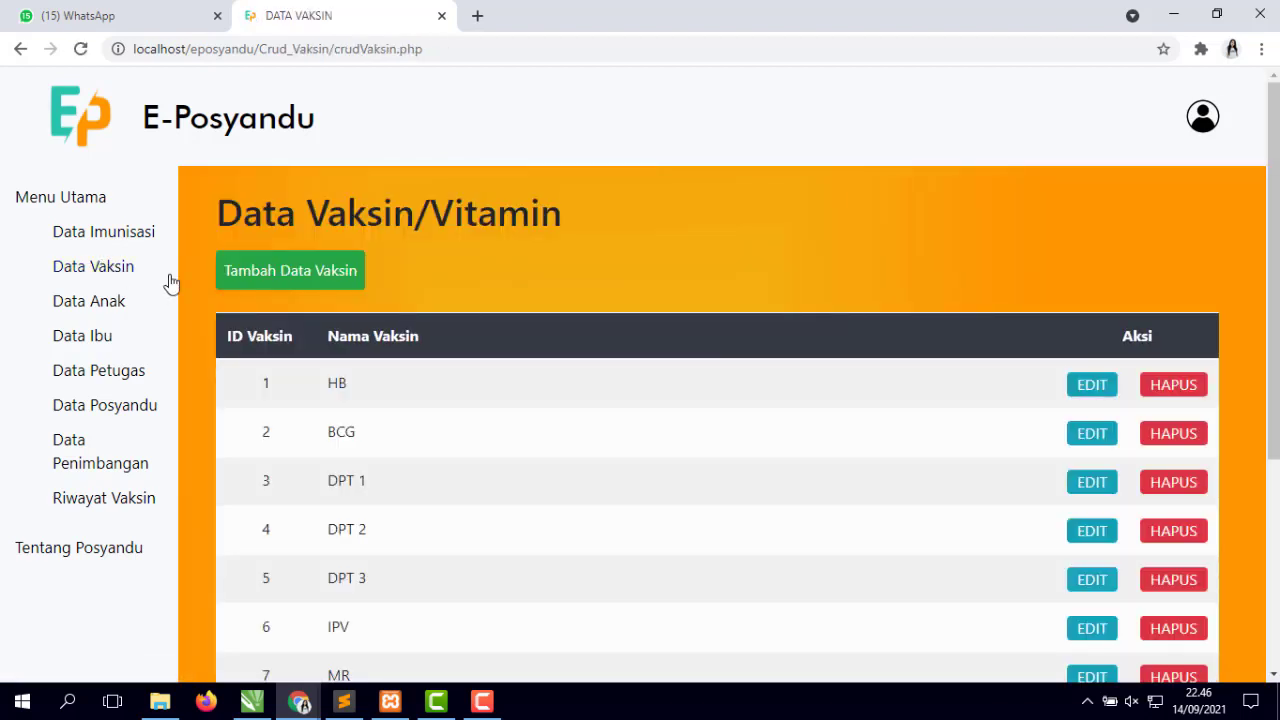
{"action": "scroll", "coordinate": [531, 300], "scroll_direction": "down", "scroll_amount": 3}
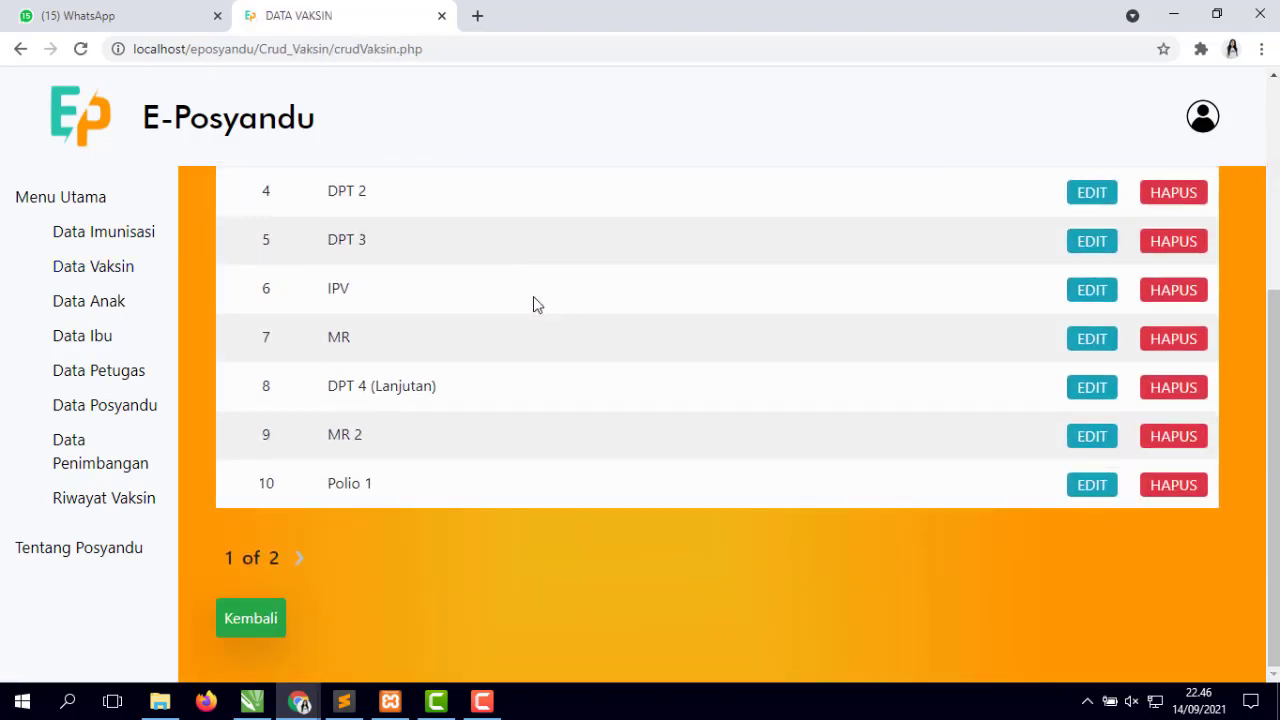
{"action": "scroll", "coordinate": [534, 303], "scroll_direction": "up", "scroll_amount": 3}
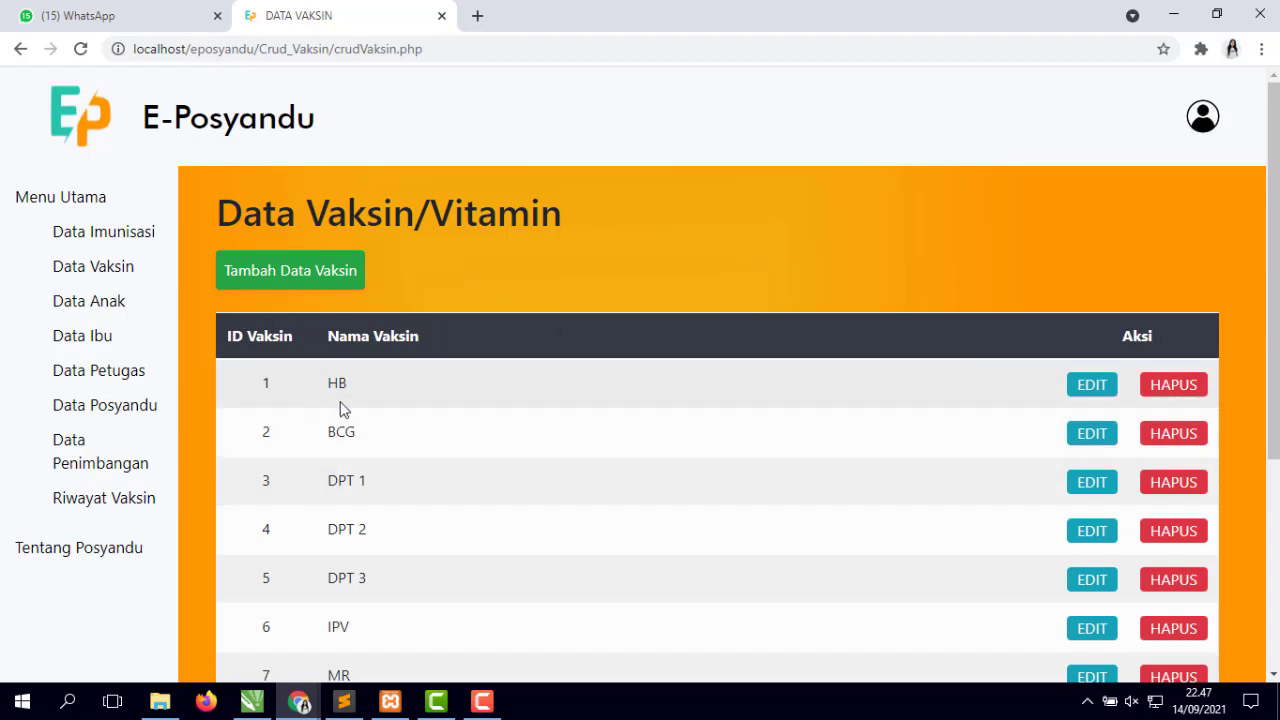
- Open the add-vaccine form, go back, and review the ten vaccines listed
{"action": "left_click", "coordinate": [309, 276]}
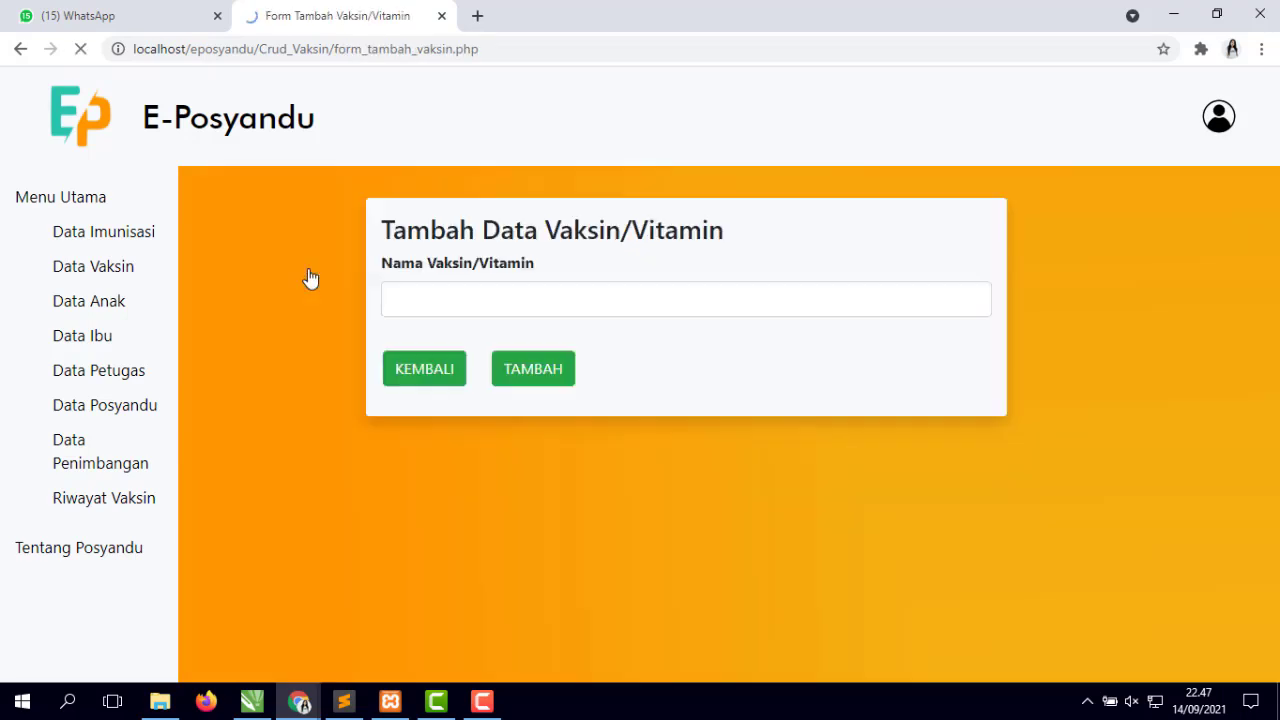
{"action": "left_click", "coordinate": [513, 297]}
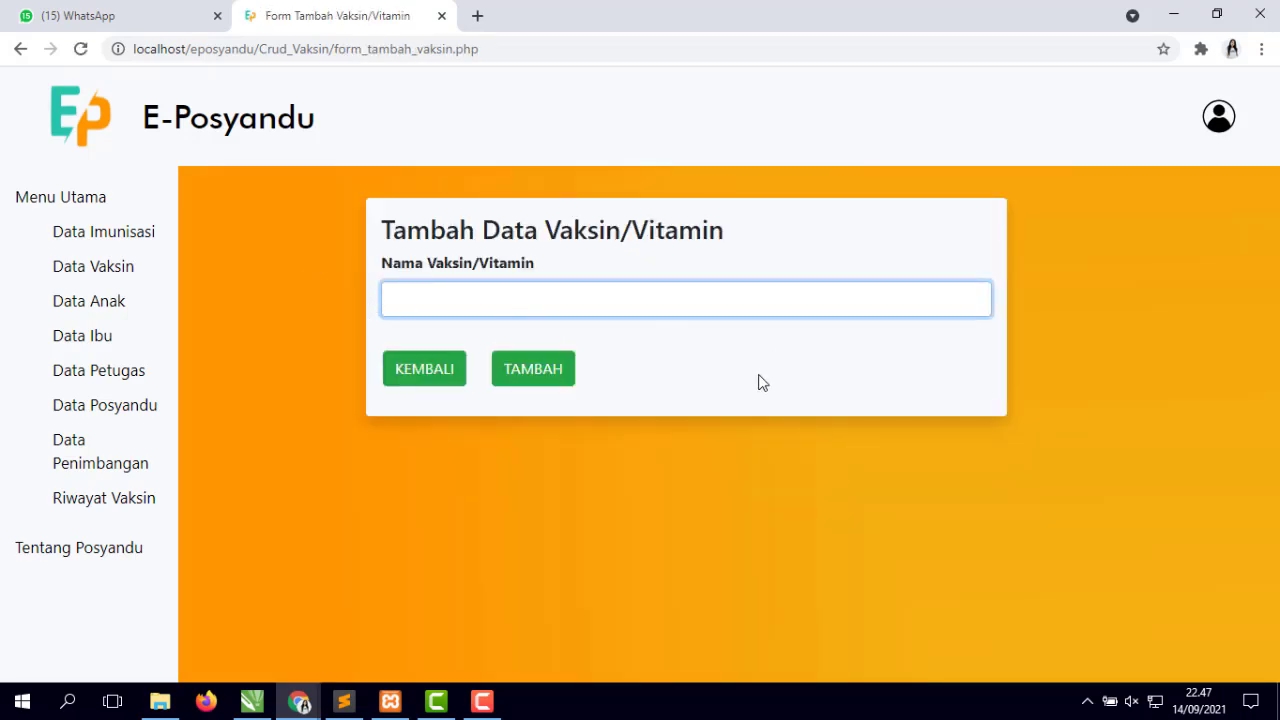
{"action": "left_click", "coordinate": [437, 372]}
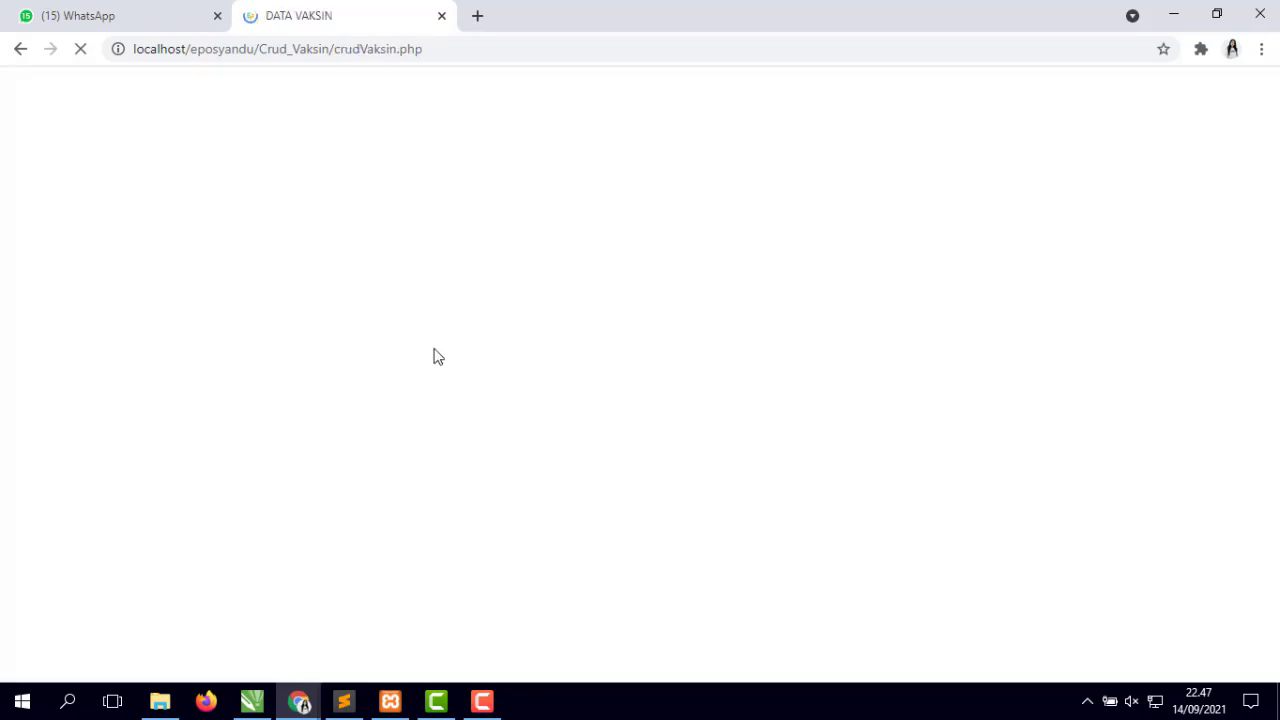
{"action": "scroll", "coordinate": [400, 410], "scroll_direction": "down", "scroll_amount": 1}
{"action": "scroll", "coordinate": [414, 440], "scroll_direction": "up", "scroll_amount": 1}
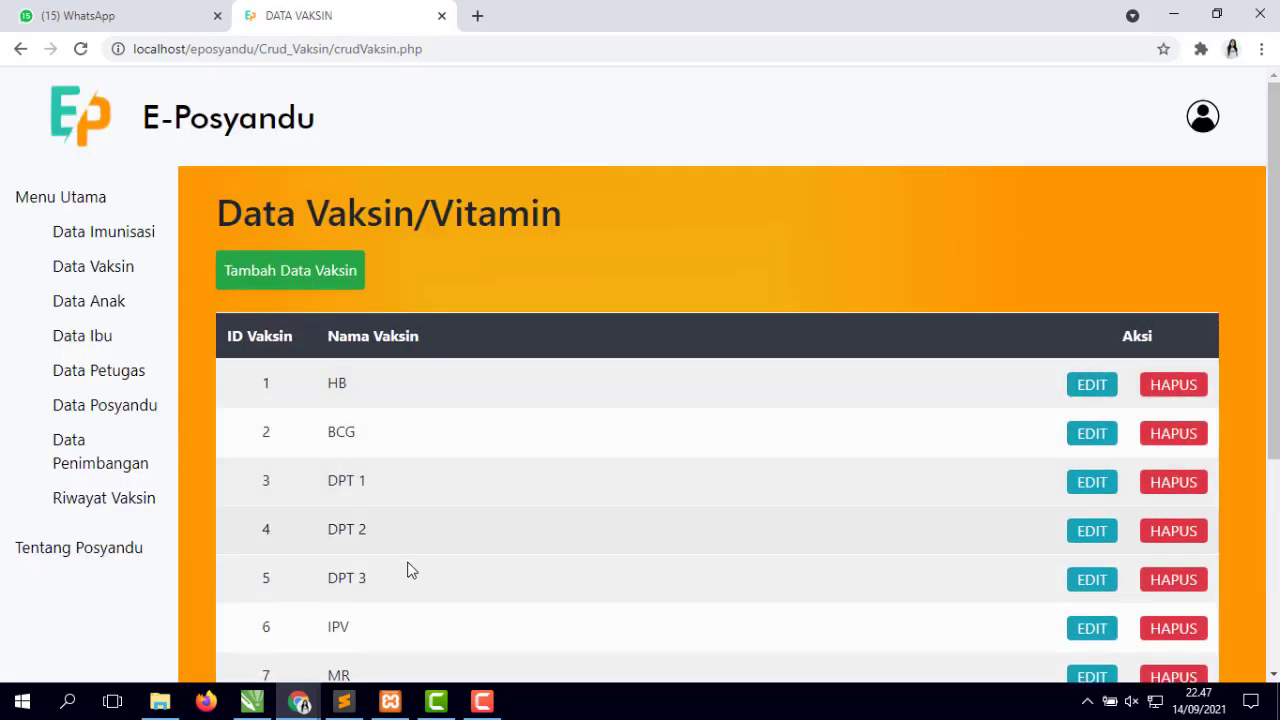
{"action": "scroll", "coordinate": [391, 474], "scroll_direction": "down", "scroll_amount": 3}
{"action": "scroll", "coordinate": [391, 475], "scroll_direction": "up", "scroll_amount": 3}
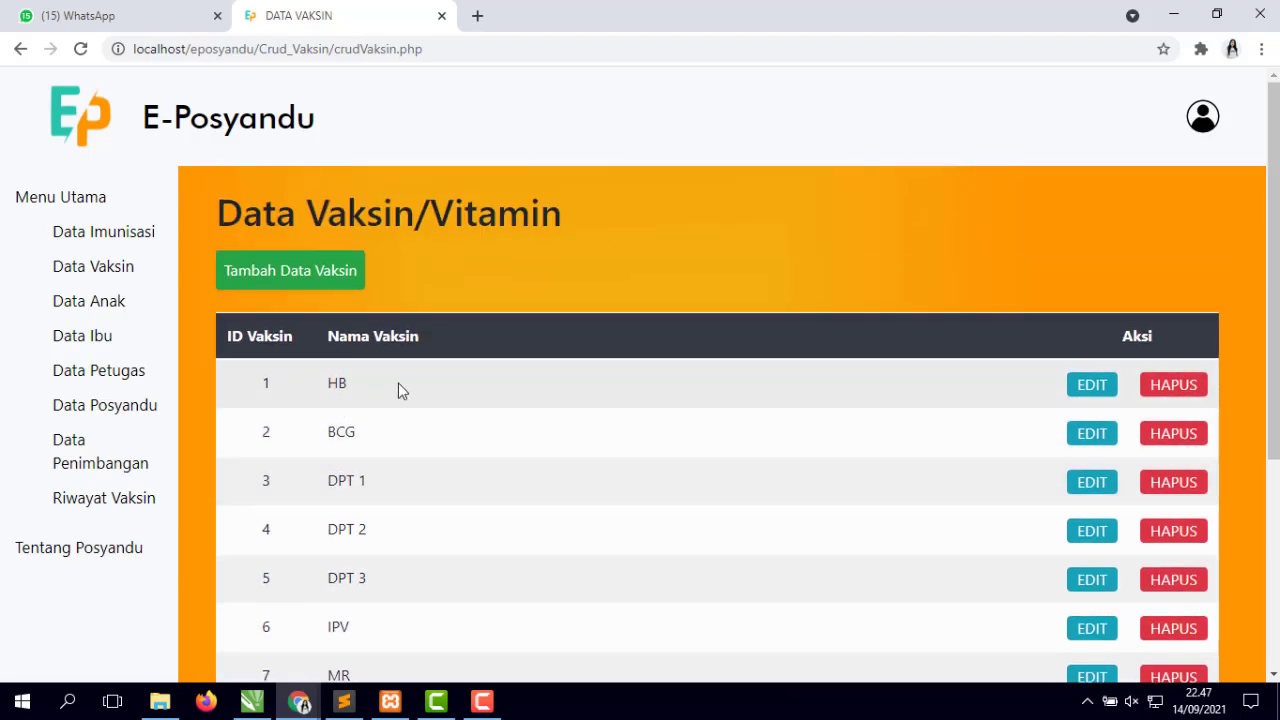
{"action": "scroll", "coordinate": [423, 434], "scroll_direction": "down", "scroll_amount": 2}
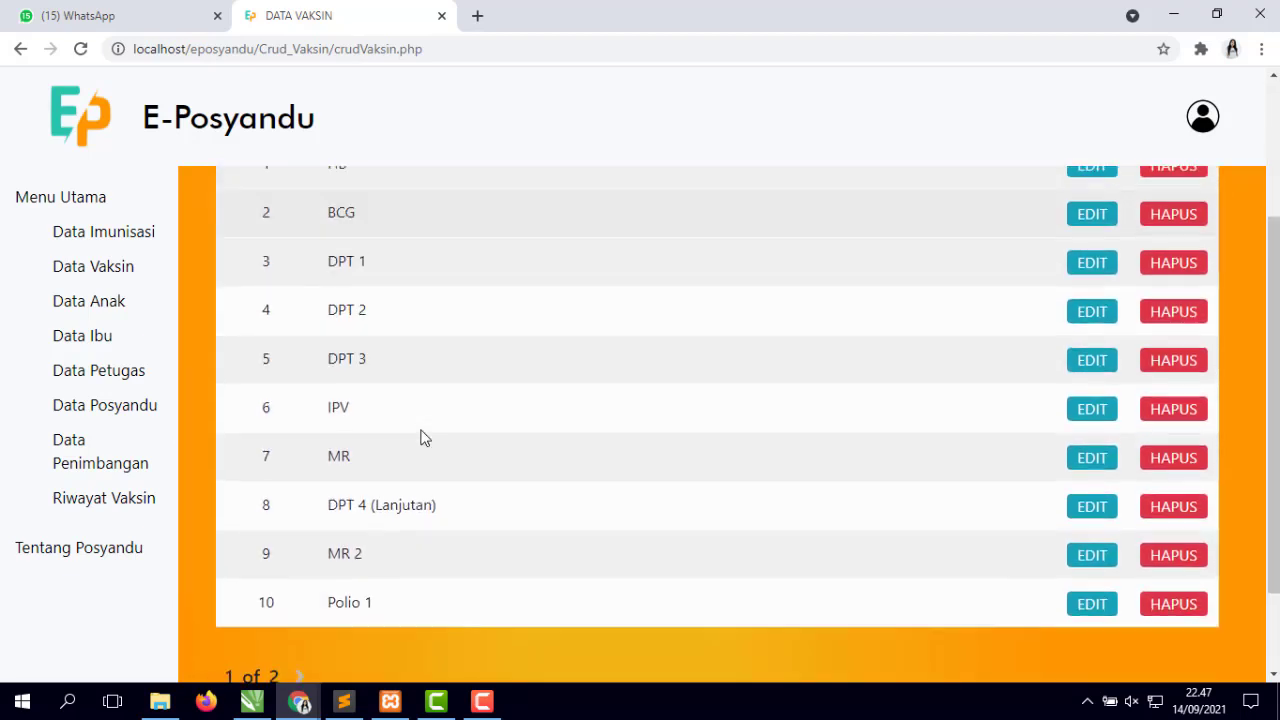
{"action": "scroll", "coordinate": [423, 437], "scroll_direction": "up", "scroll_amount": 2}
- Rename vaccine HB to BCC and save it with Perbarui
{"action": "left_click", "coordinate": [1092, 385]}
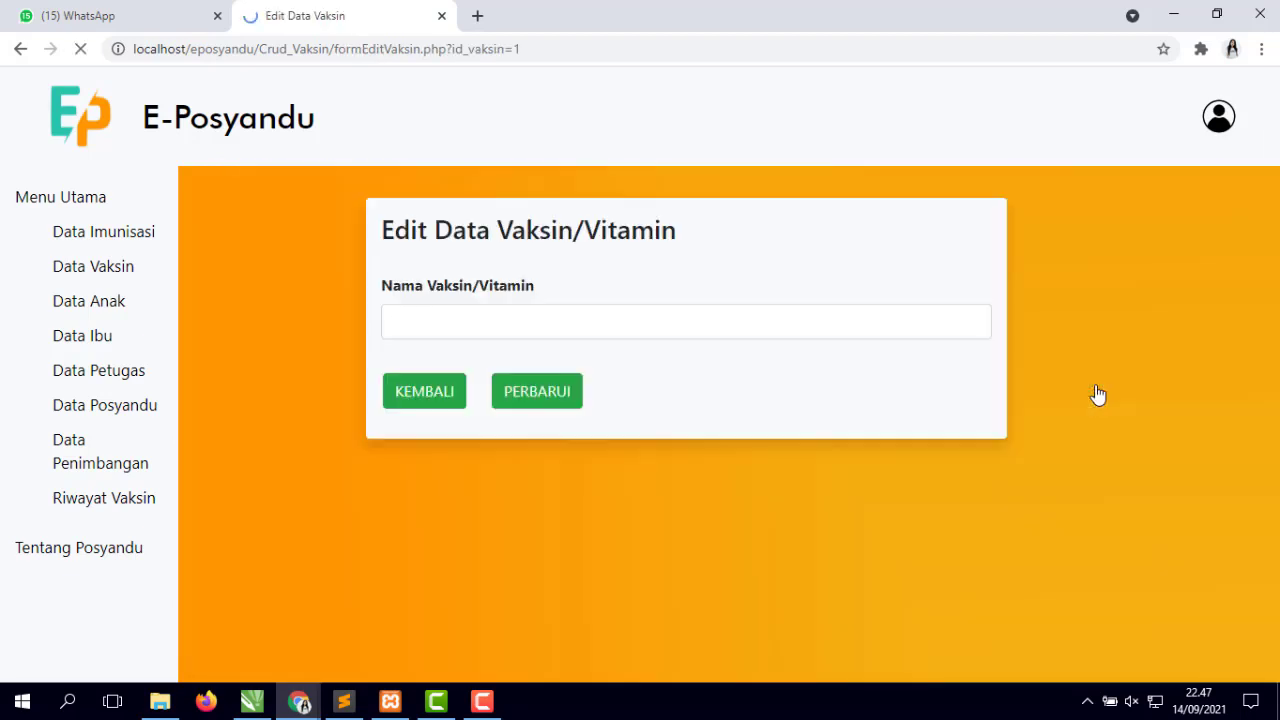
{"action": "left_click_drag", "start_coordinate": [506, 329], "coordinate": [340, 325]}
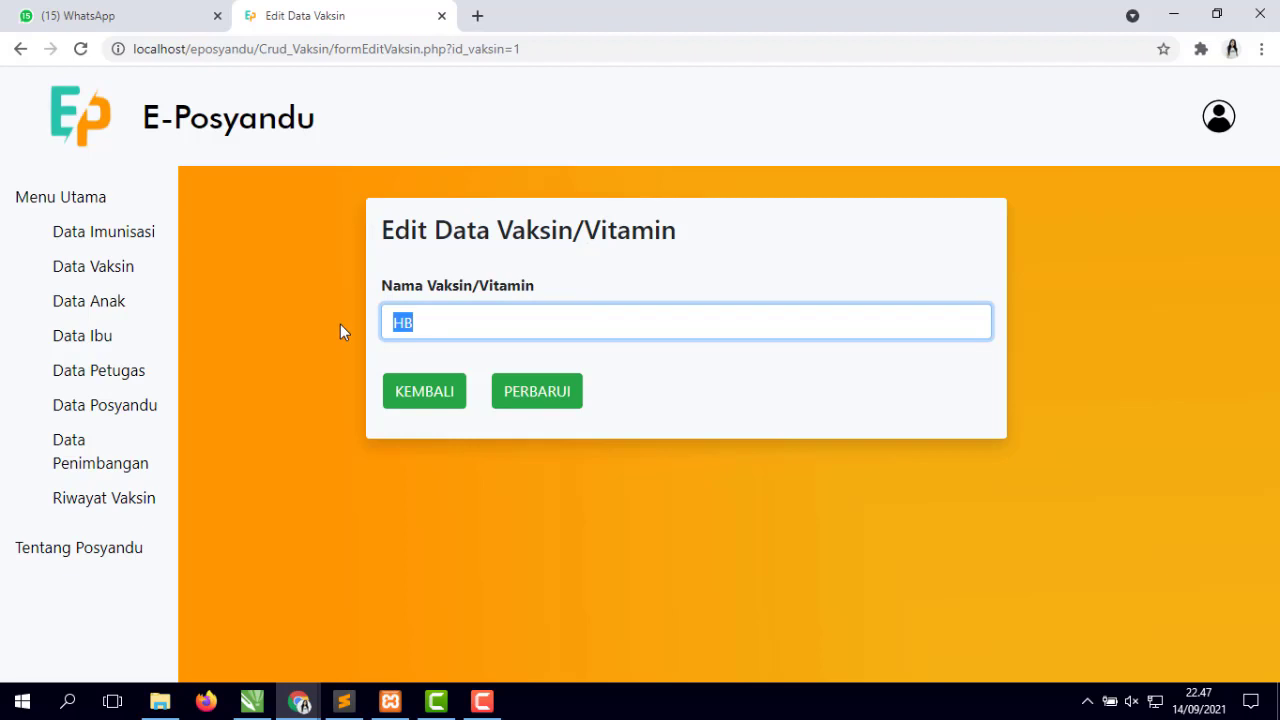
{"action": "type", "text": "BCC"}
{"action": "left_click", "coordinate": [568, 401]}
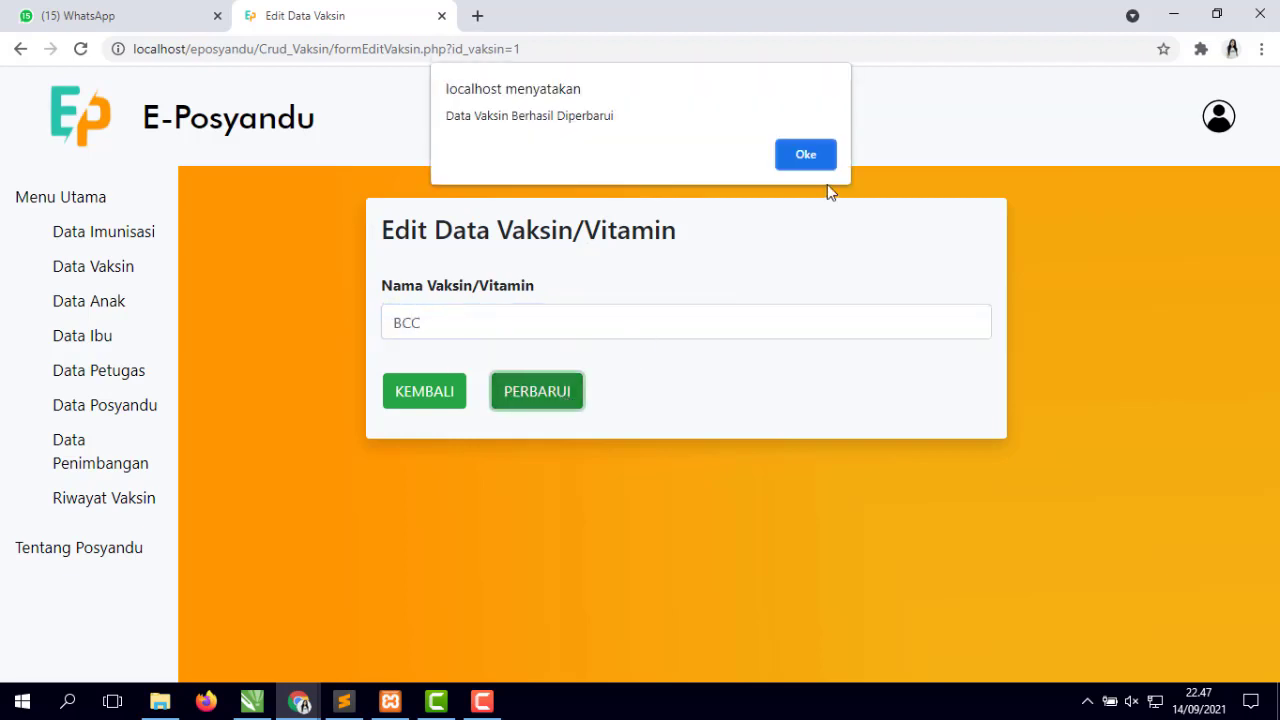
{"action": "left_click", "coordinate": [808, 157]}
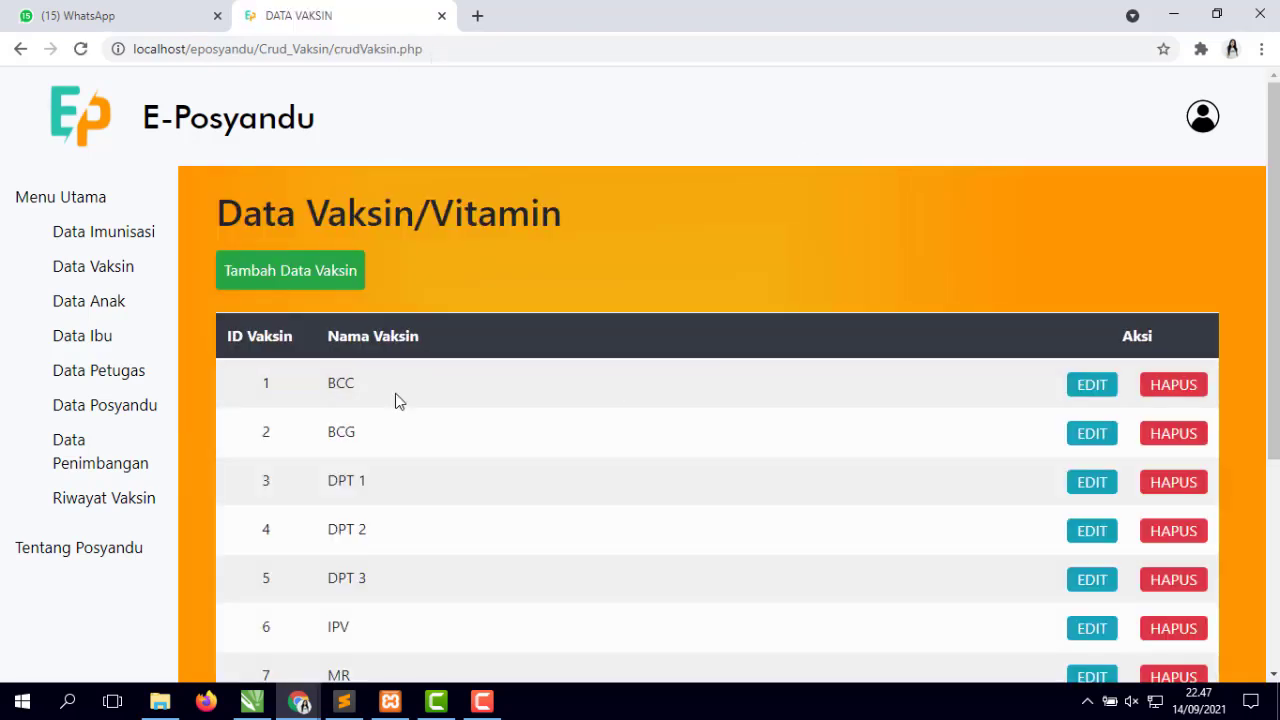
- Delete the BCC vaccine entry so the list starts with BCG
{"action": "left_click", "coordinate": [1172, 386]}
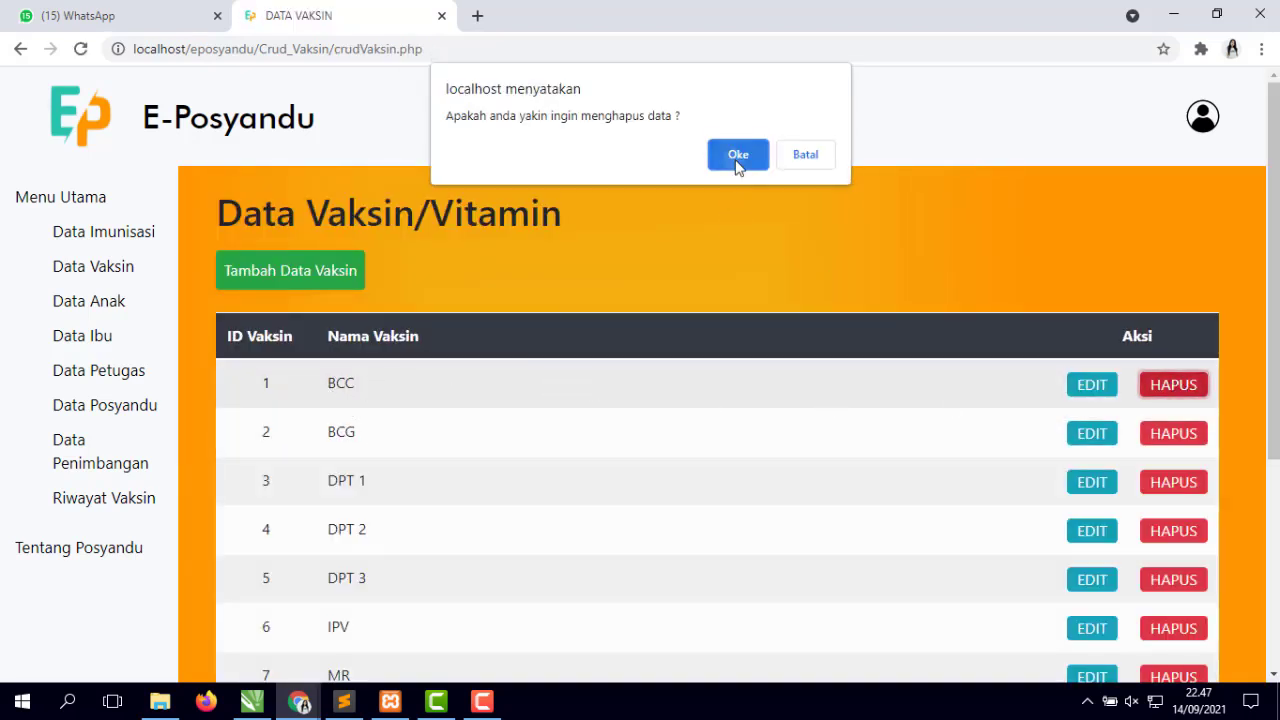
{"action": "left_click", "coordinate": [737, 158]}
{"action": "scroll", "coordinate": [514, 466], "scroll_direction": "down", "scroll_amount": 3}
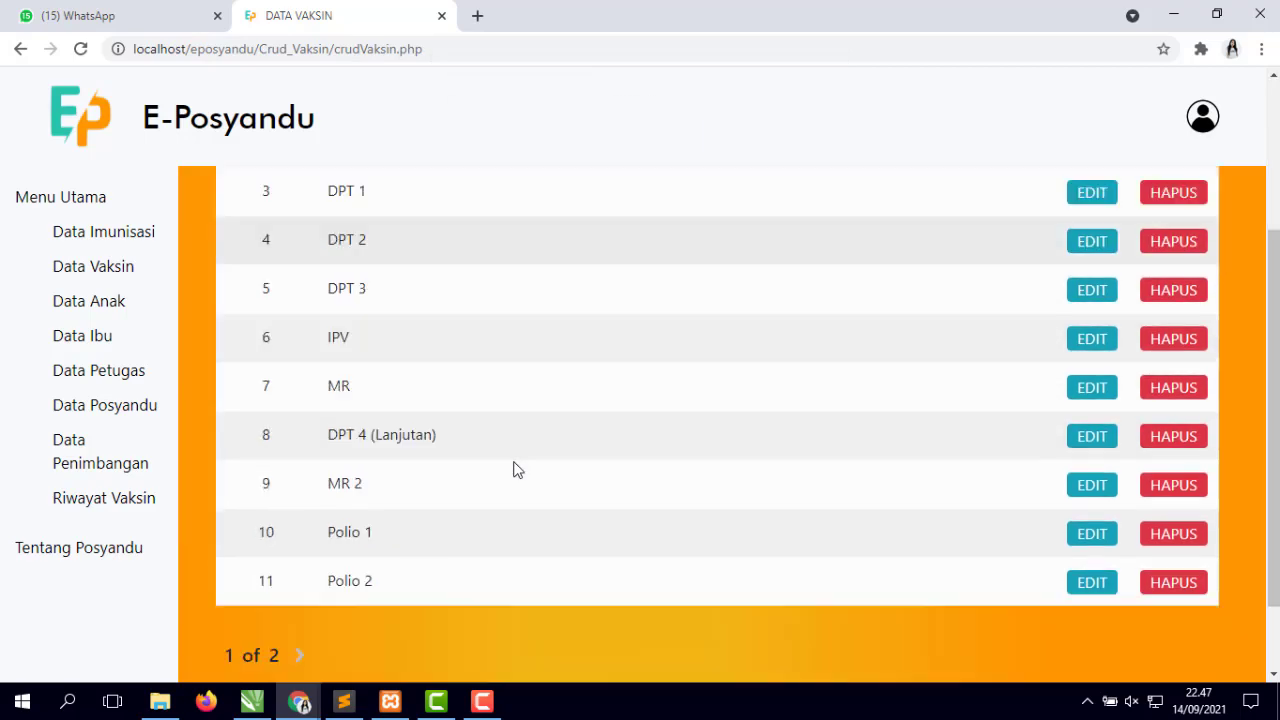
{"action": "scroll", "coordinate": [516, 468], "scroll_direction": "up", "scroll_amount": 3}
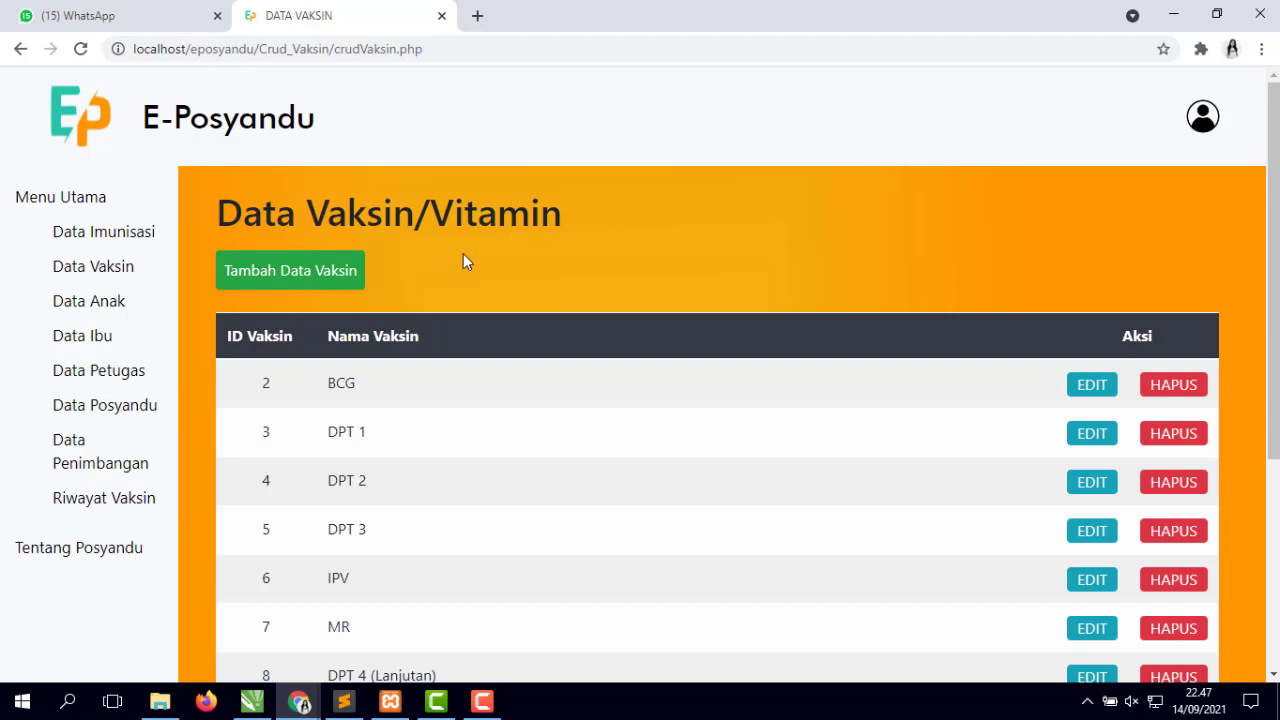
- Open Data Anak, scroll the children table, and start a new child record
{"action": "left_click", "coordinate": [97, 313]}
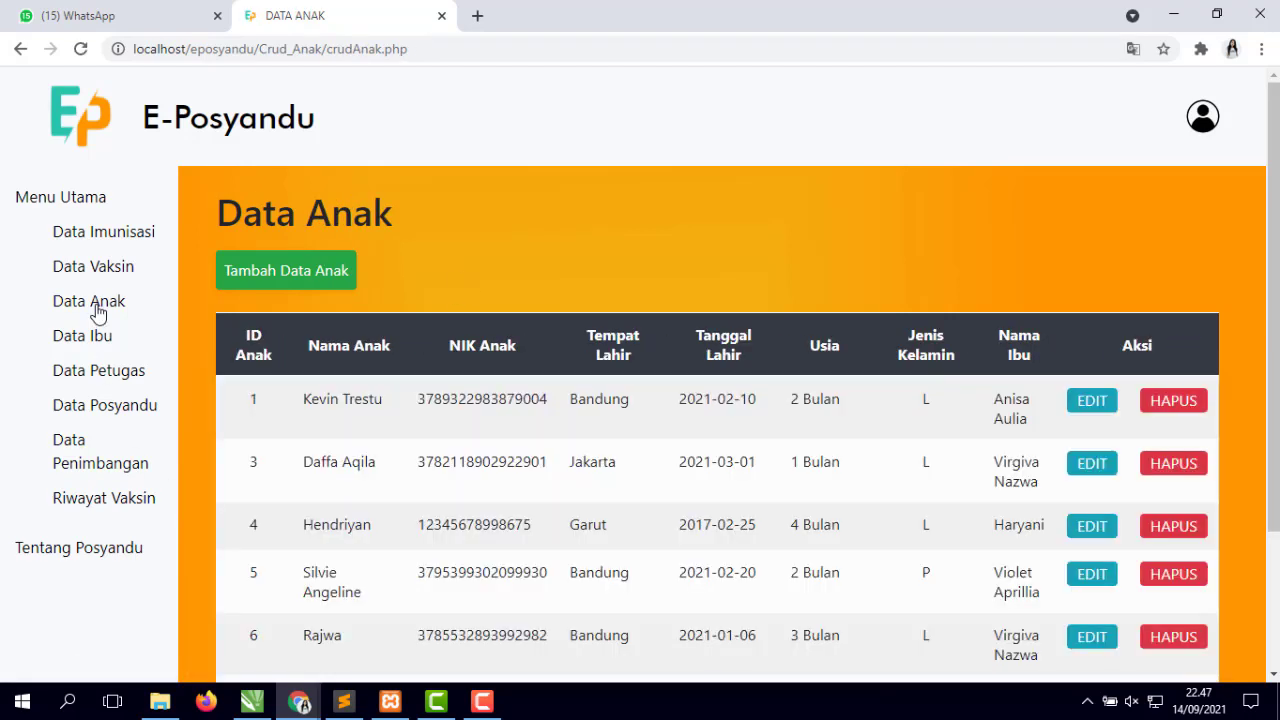
{"action": "scroll", "coordinate": [527, 395], "scroll_direction": "down", "scroll_amount": 2}
{"action": "scroll", "coordinate": [527, 393], "scroll_direction": "up", "scroll_amount": 2}
{"action": "scroll", "coordinate": [525, 392], "scroll_direction": "down", "scroll_amount": 2}
{"action": "scroll", "coordinate": [525, 390], "scroll_direction": "up", "scroll_amount": 2}
{"action": "left_click", "coordinate": [303, 270]}
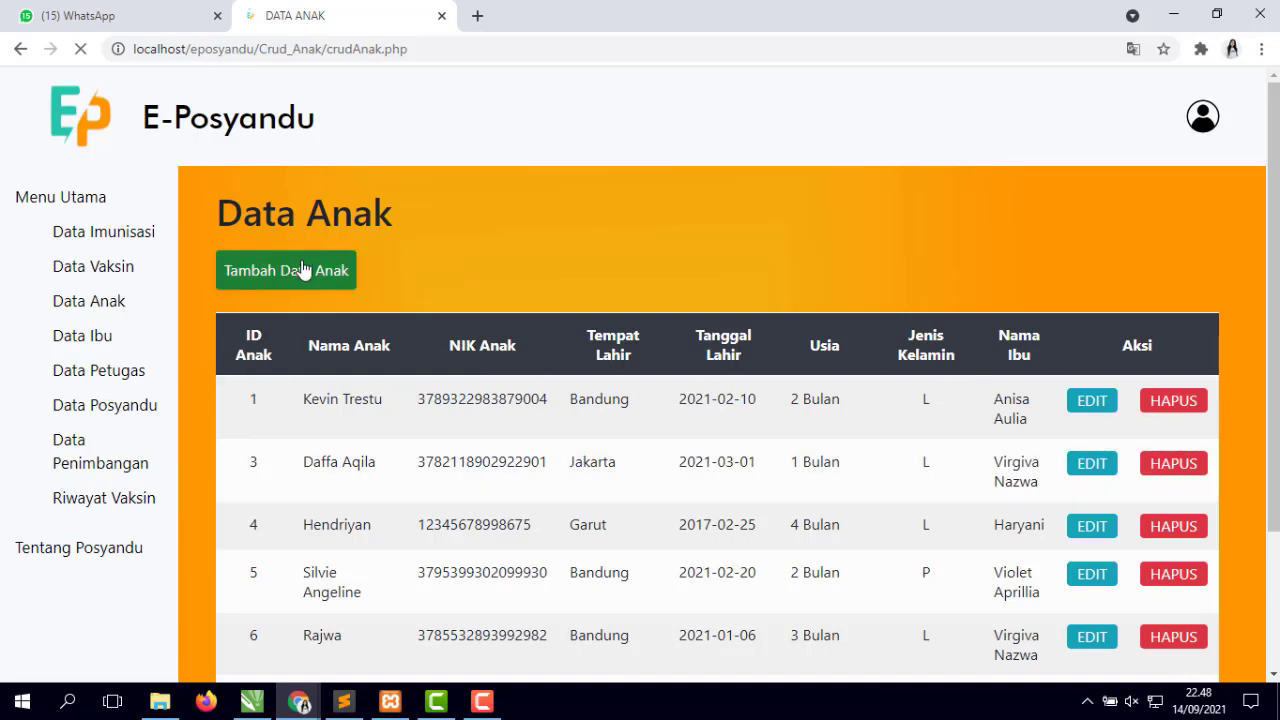
{"action": "left_click", "coordinate": [714, 325]}
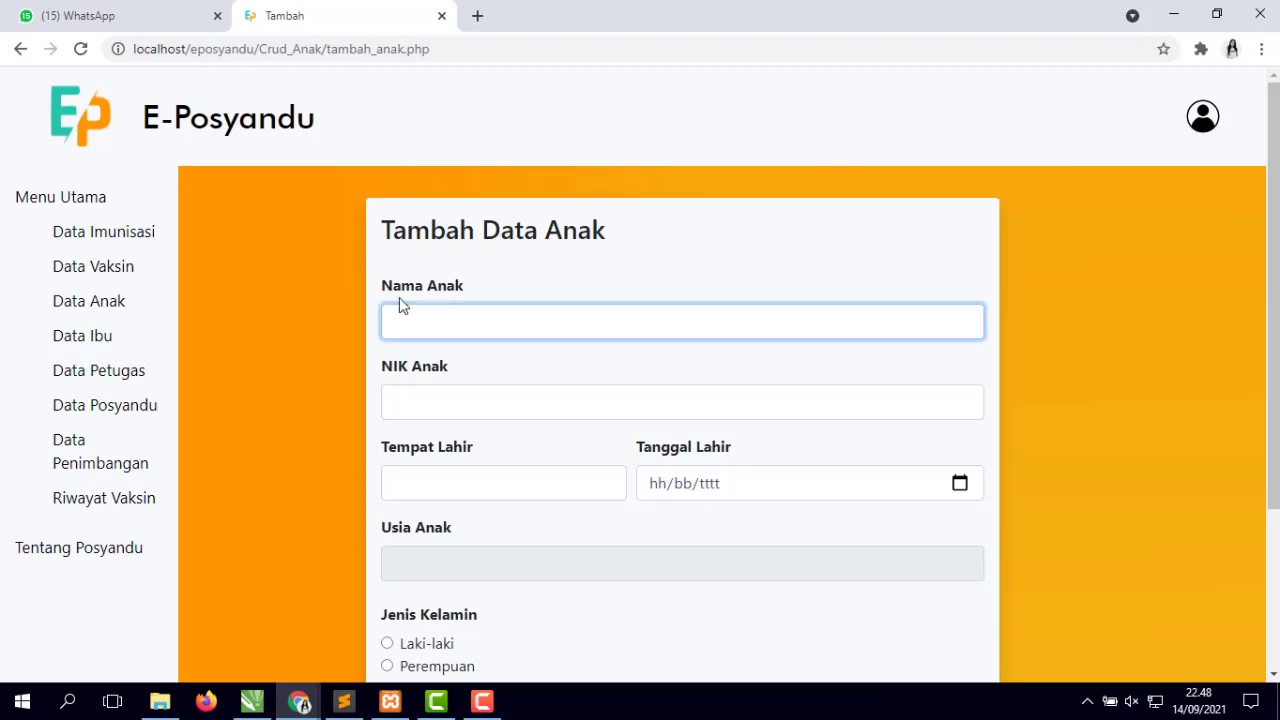
{"action": "left_click", "coordinate": [478, 394]}
{"action": "scroll", "coordinate": [480, 395], "scroll_direction": "down", "scroll_amount": 2}
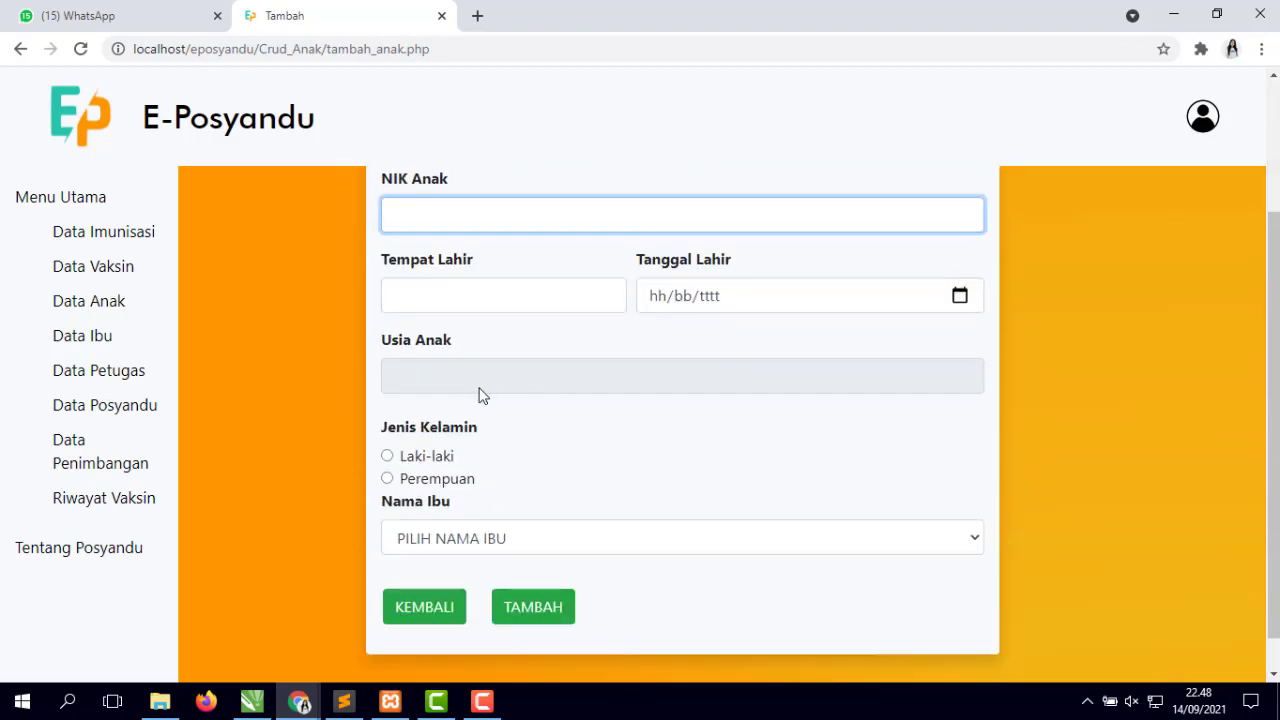
{"action": "scroll", "coordinate": [478, 394], "scroll_direction": "up", "scroll_amount": 1}
{"action": "left_click", "coordinate": [500, 390]}
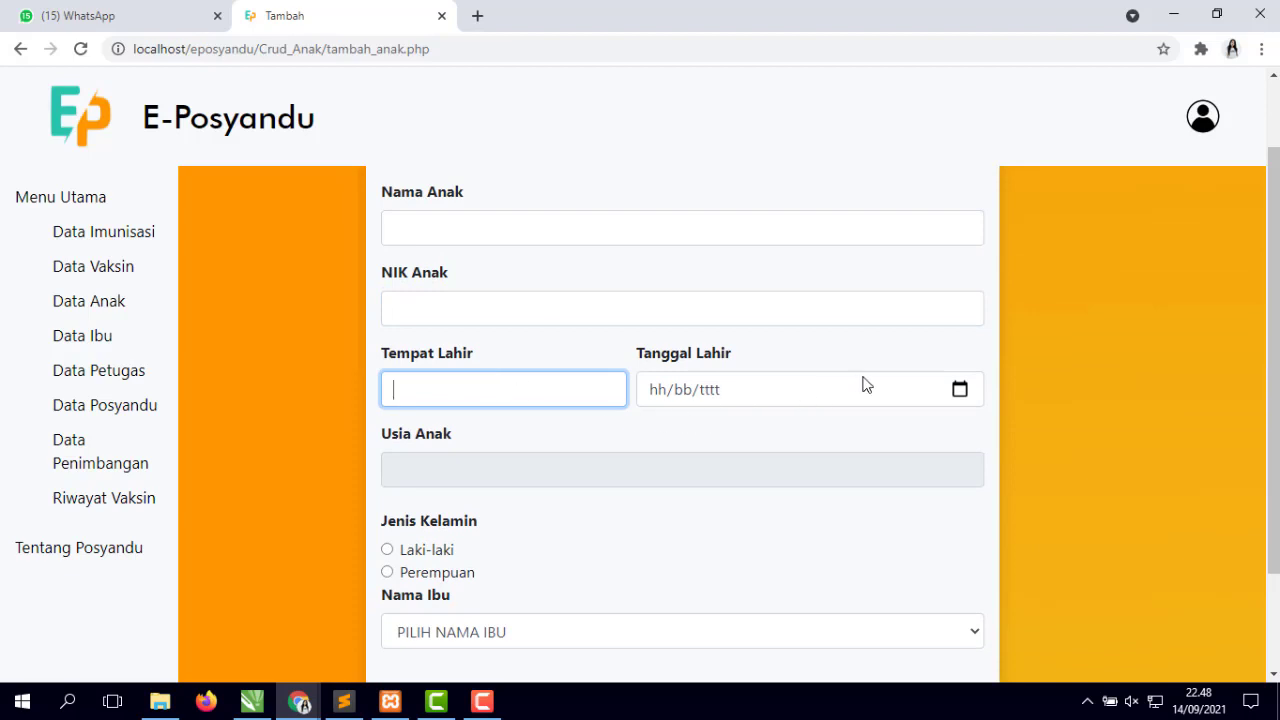
{"action": "left_click", "coordinate": [950, 394]}
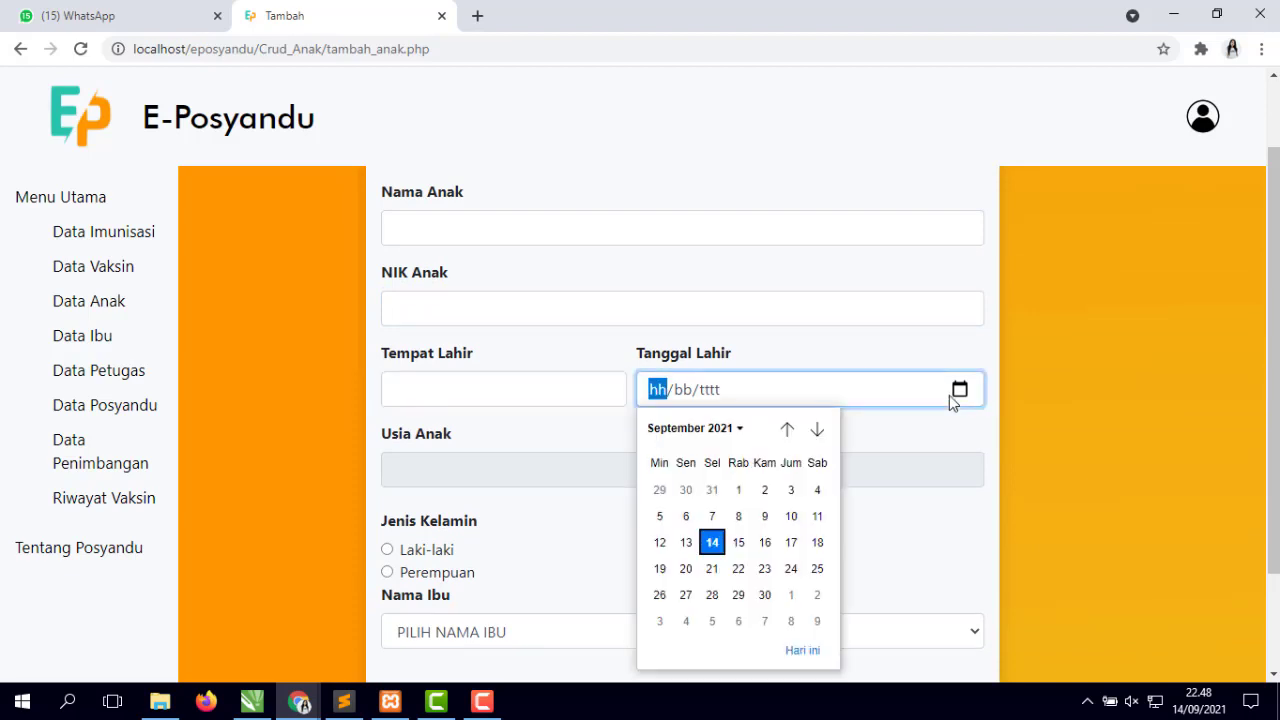
{"action": "left_click", "coordinate": [929, 545]}
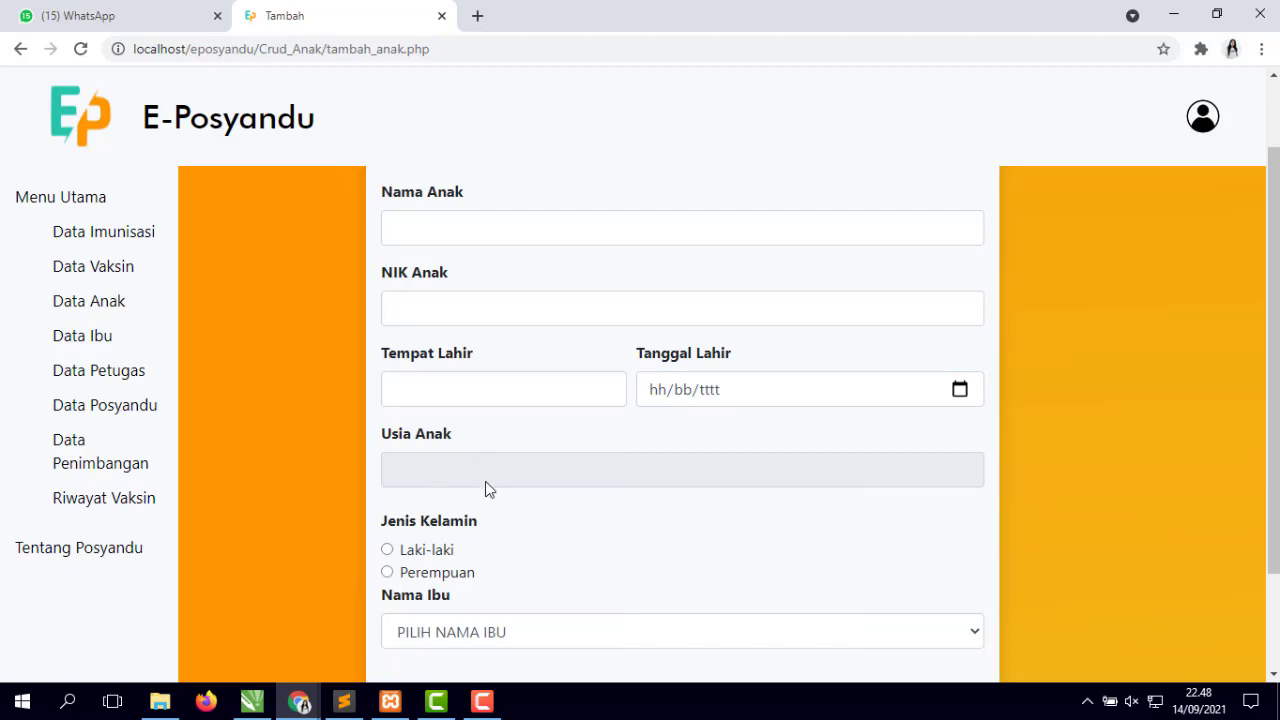
{"action": "scroll", "coordinate": [515, 505], "scroll_direction": "down", "scroll_amount": 2}
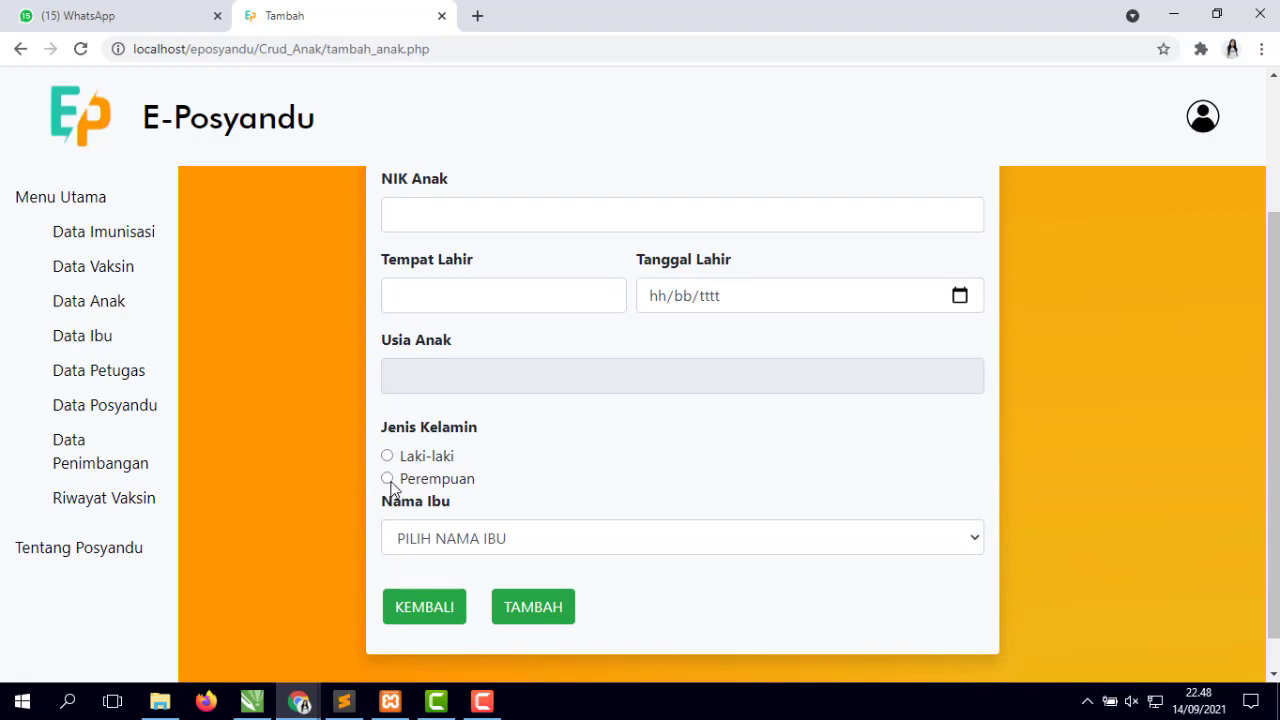
{"action": "left_click", "coordinate": [388, 478]}
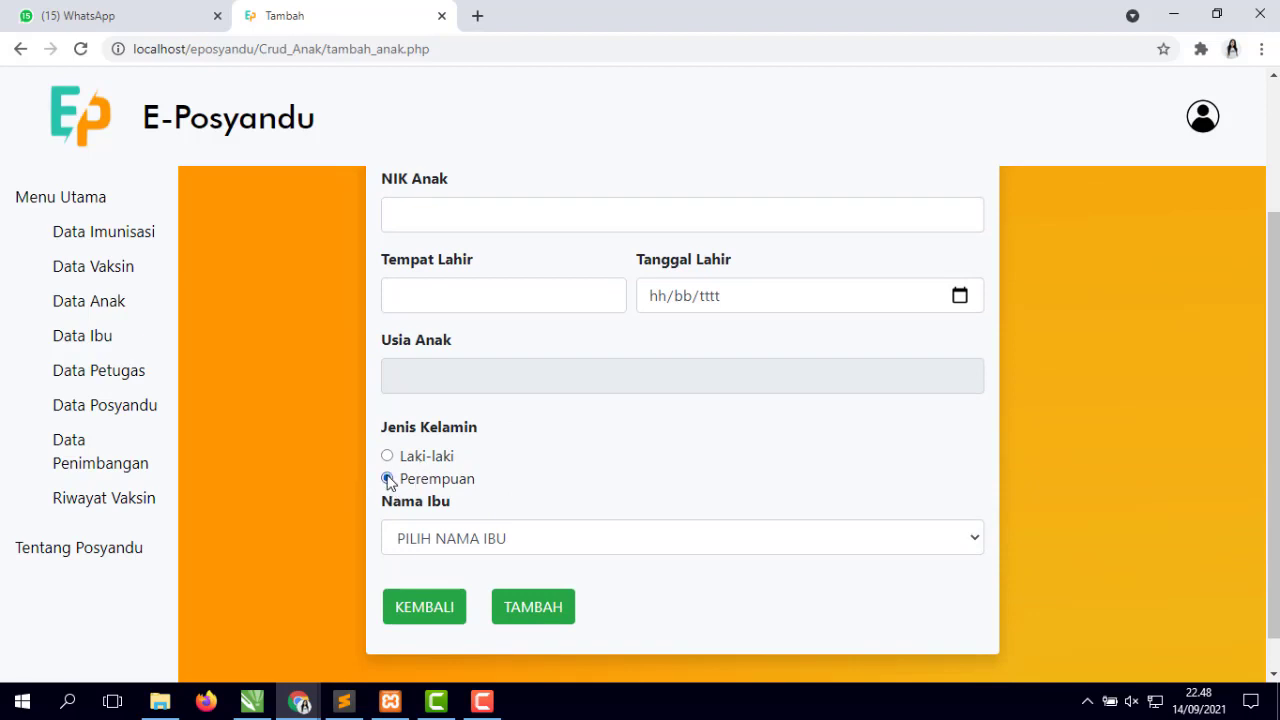
{"action": "left_click", "coordinate": [421, 607]}
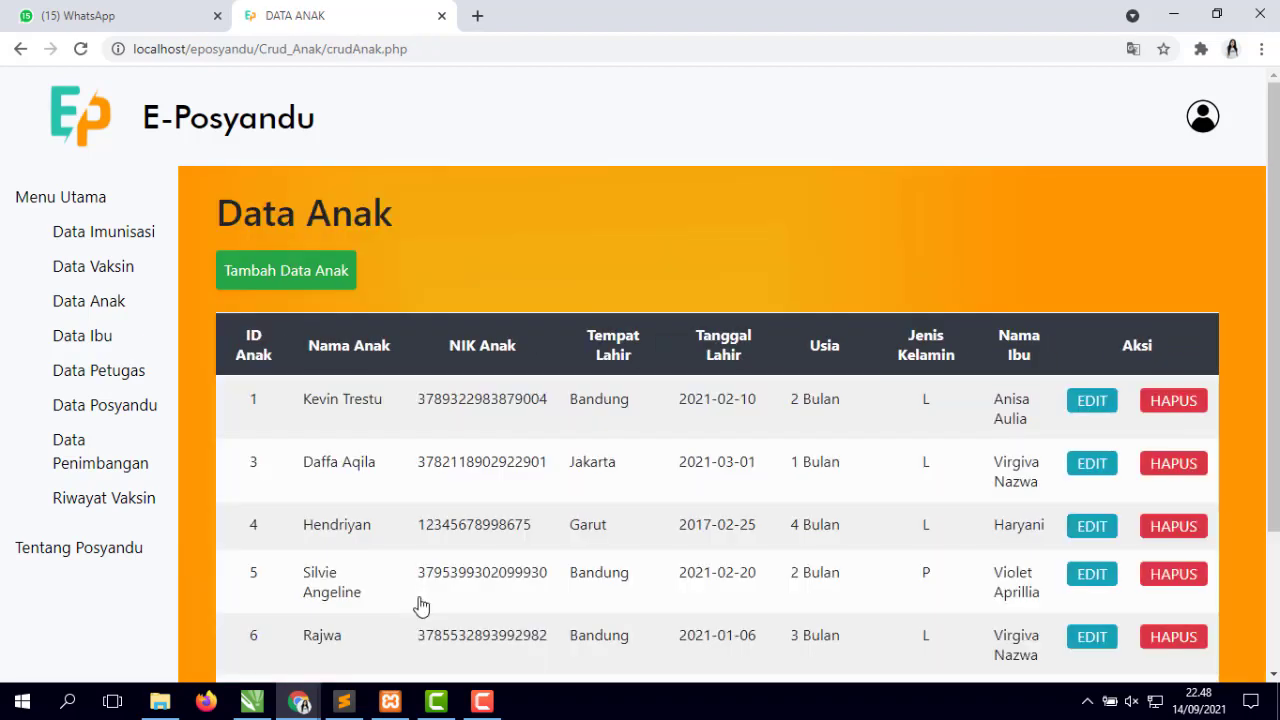
- Replace child ID 1's name with a new name and save it via Perbarui
{"action": "scroll", "coordinate": [674, 420], "scroll_direction": "down", "scroll_amount": 2}
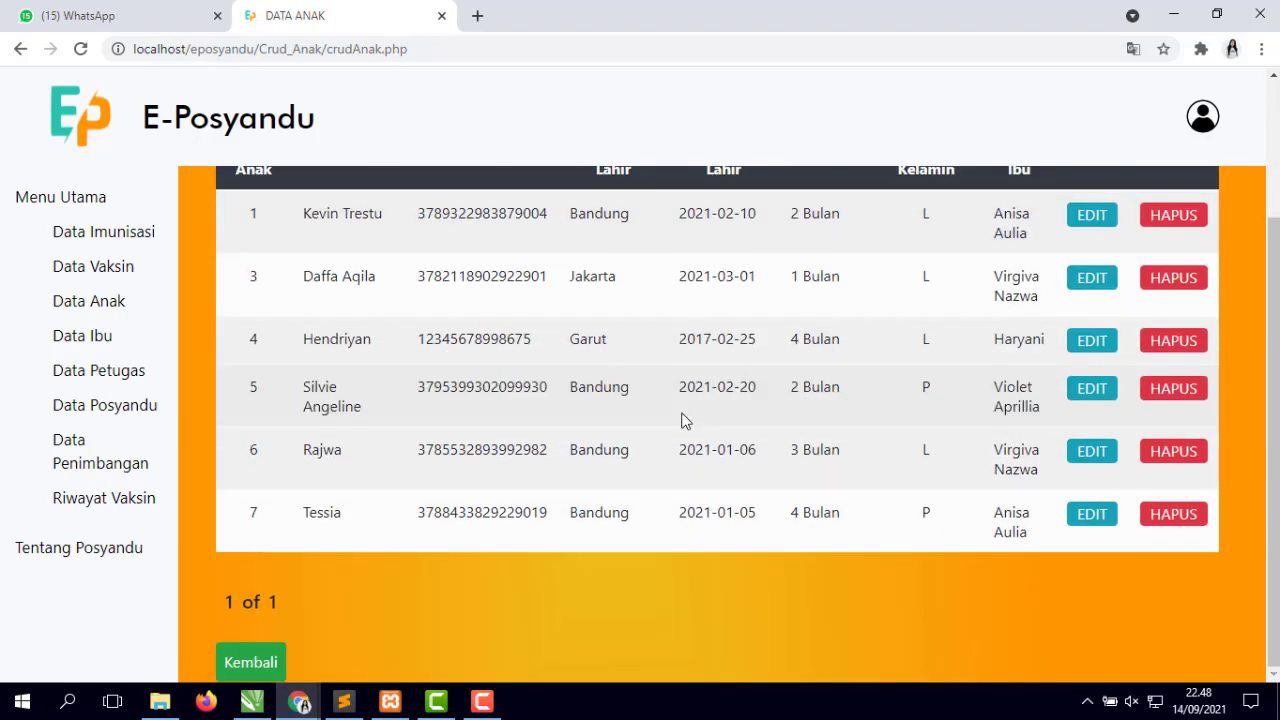
{"action": "scroll", "coordinate": [683, 420], "scroll_direction": "up", "scroll_amount": 2}
{"action": "left_click", "coordinate": [1092, 401]}
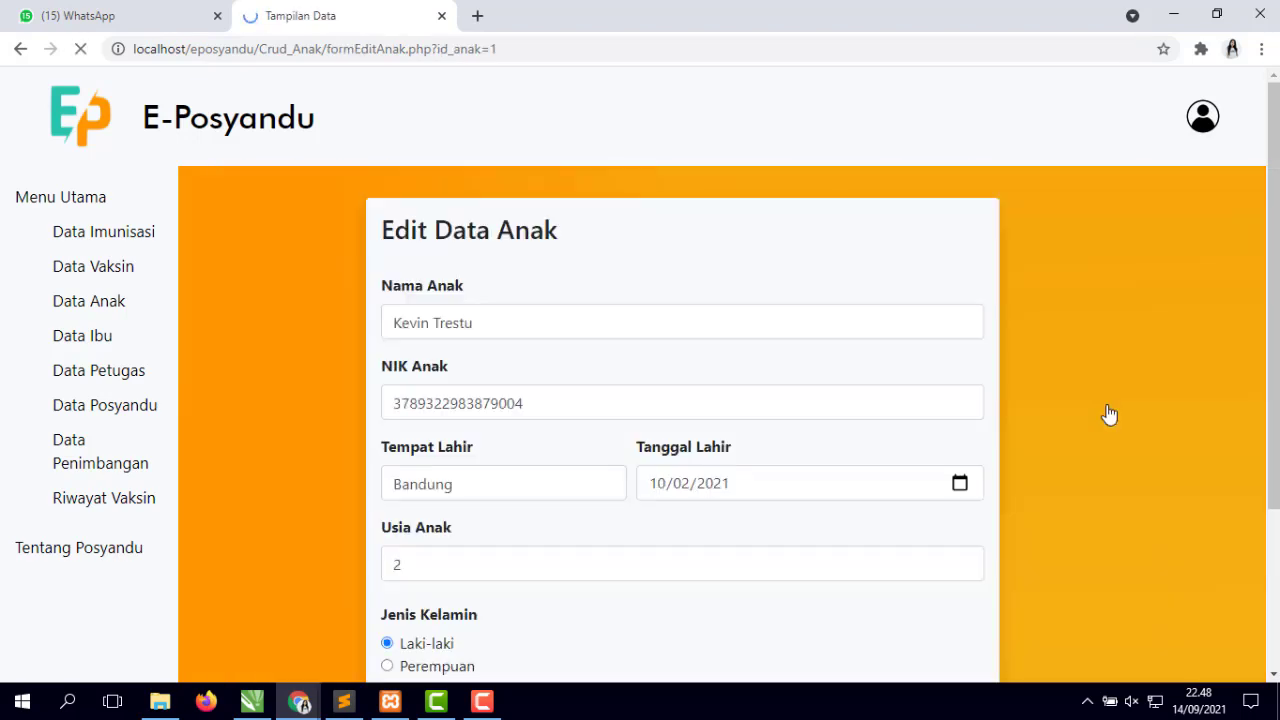
{"action": "scroll", "coordinate": [540, 320], "scroll_direction": "down", "scroll_amount": 2}
{"action": "scroll", "coordinate": [563, 478], "scroll_direction": "up", "scroll_amount": 2}
{"action": "left_click_drag", "start_coordinate": [518, 321], "coordinate": [291, 327]}
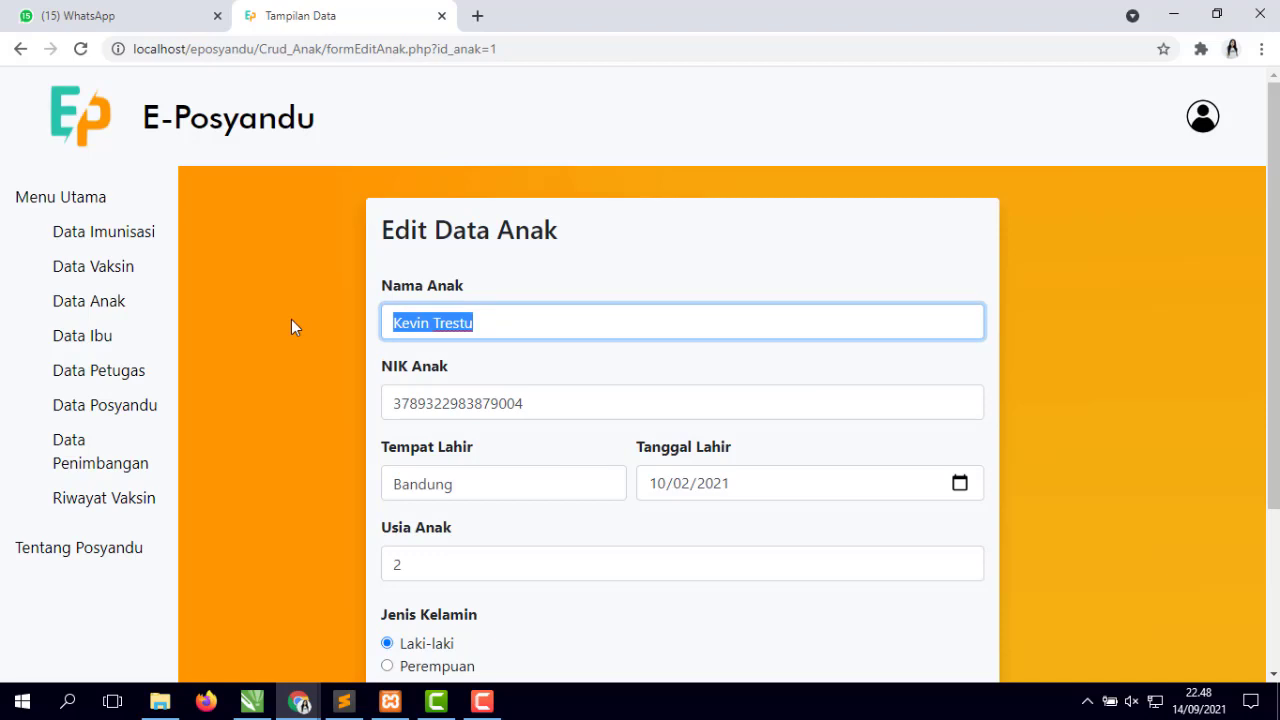
{"action": "type", "text": "Cinta"}
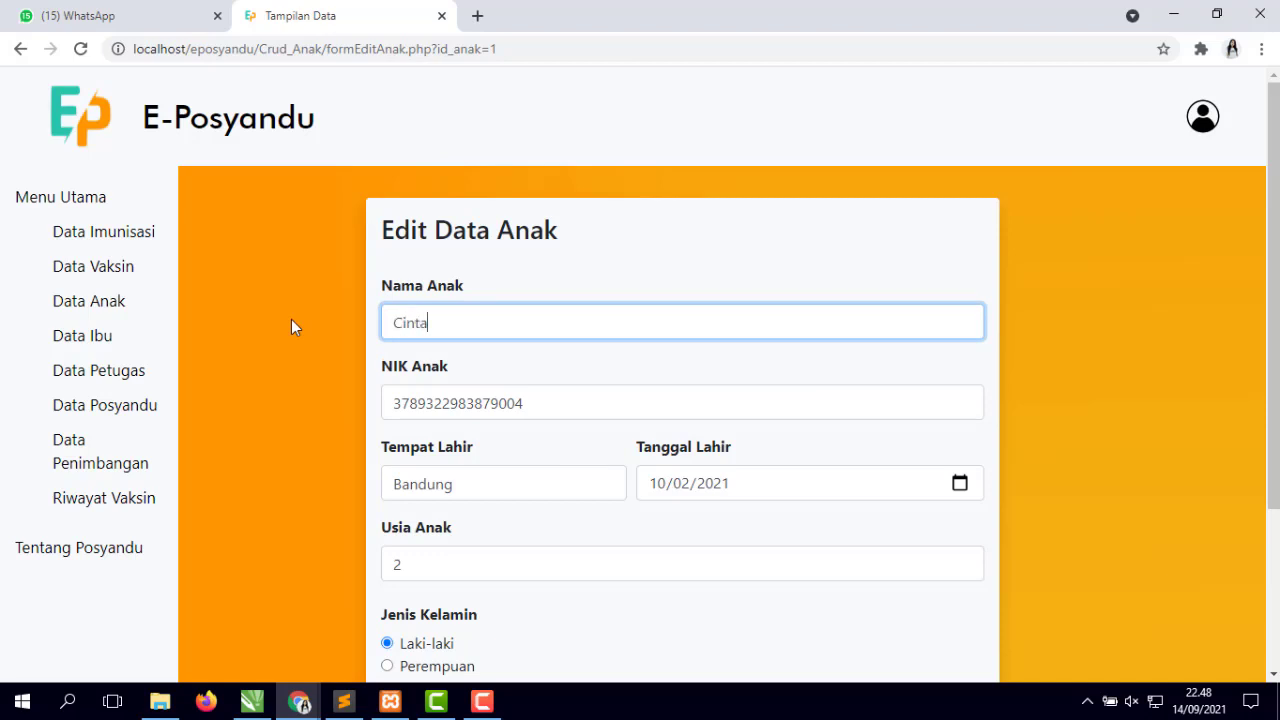
{"action": "scroll", "coordinate": [686, 414], "scroll_direction": "down", "scroll_amount": 2}
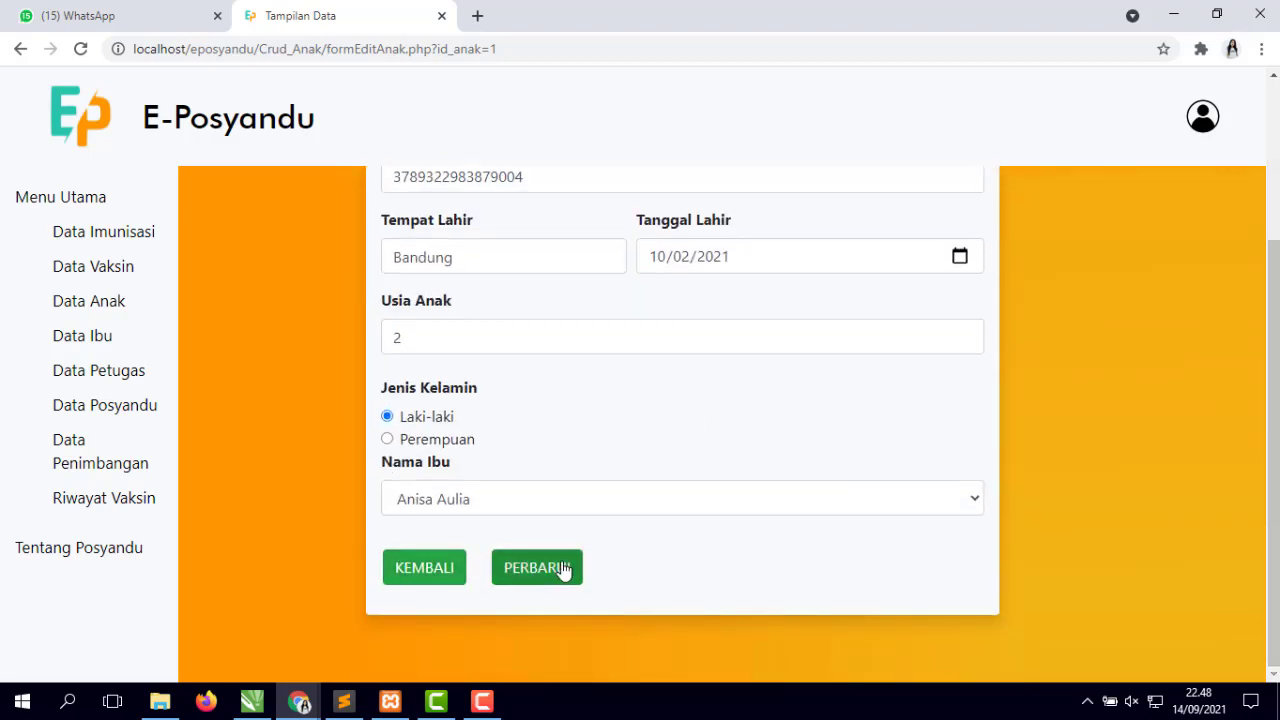
{"action": "left_click", "coordinate": [563, 570]}
{"action": "left_click", "coordinate": [808, 152]}
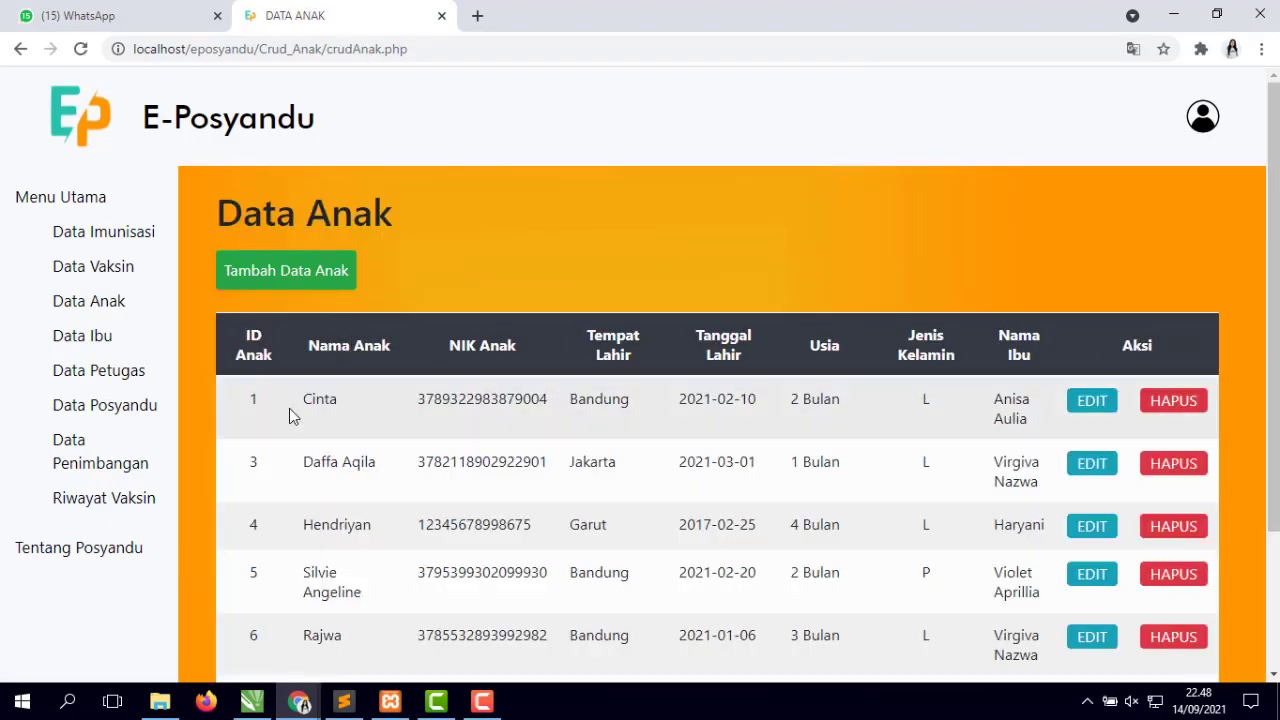
{"action": "left_click_drag", "start_coordinate": [289, 408], "coordinate": [756, 397]}
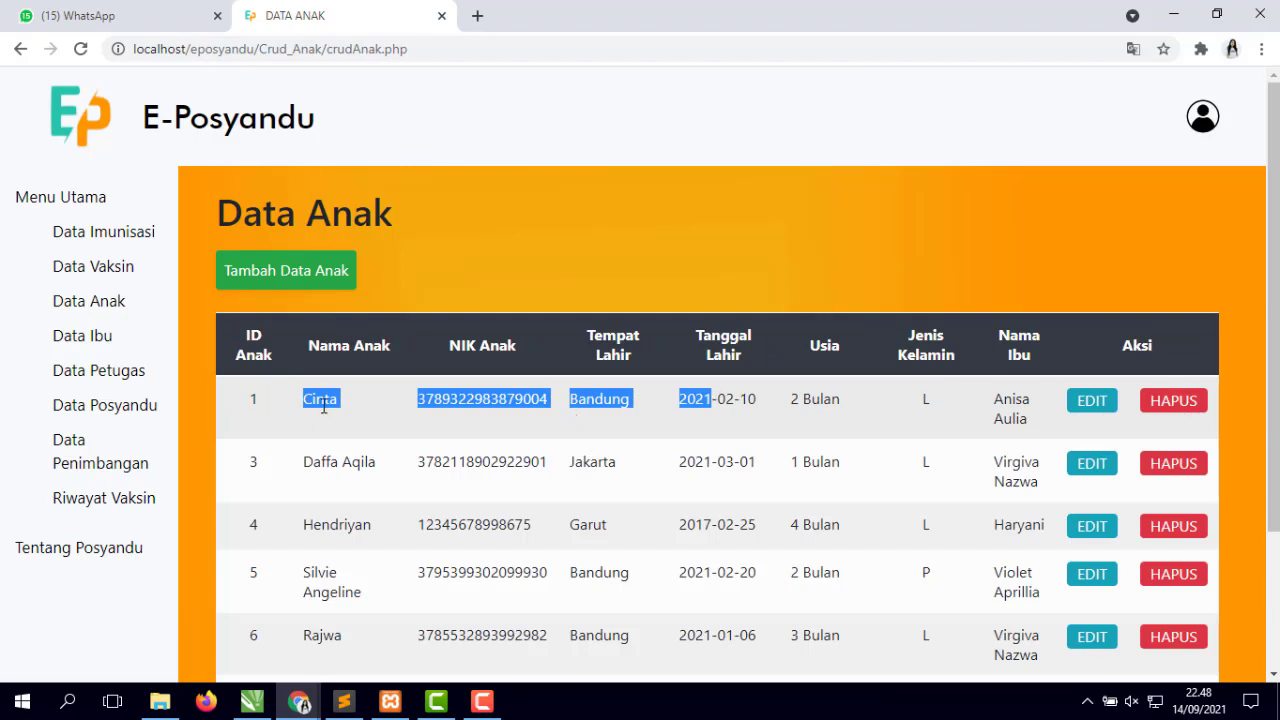
{"action": "left_click", "coordinate": [513, 229]}
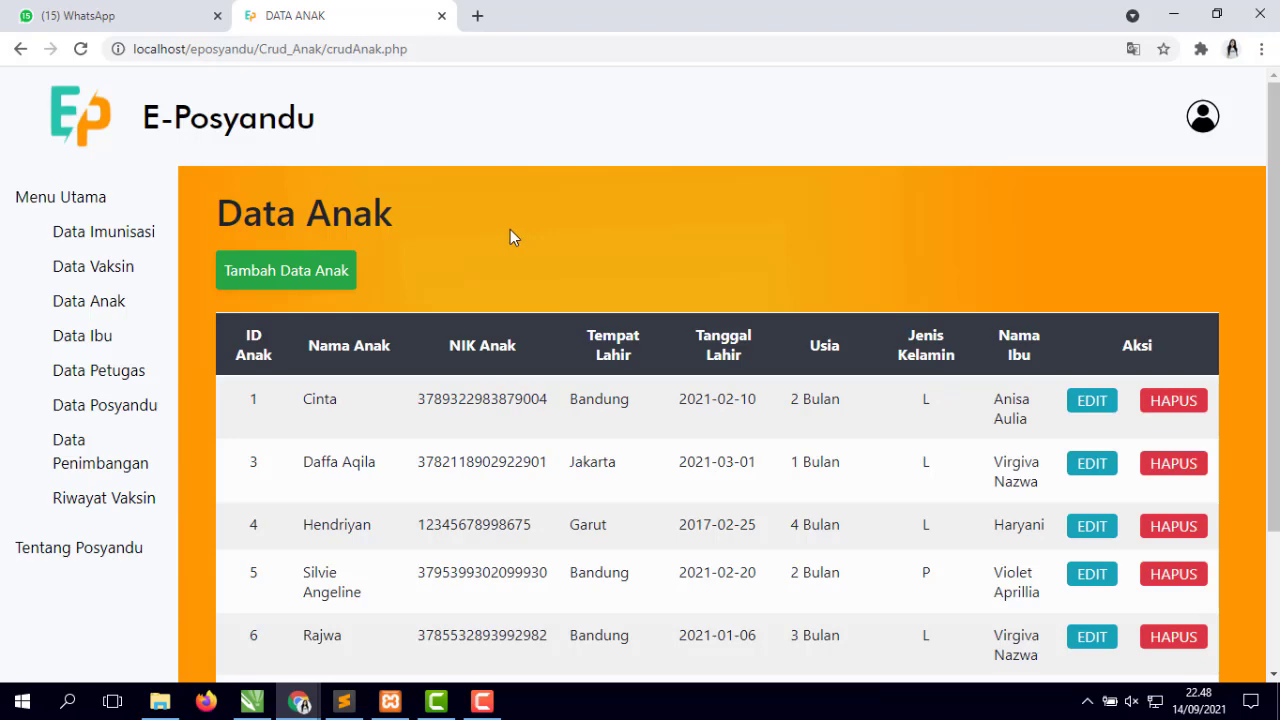
- Open Data Ibu, start a new mother record and enter her NIK number
{"action": "left_click", "coordinate": [105, 339]}
{"action": "scroll", "coordinate": [537, 427], "scroll_direction": "down", "scroll_amount": 1}
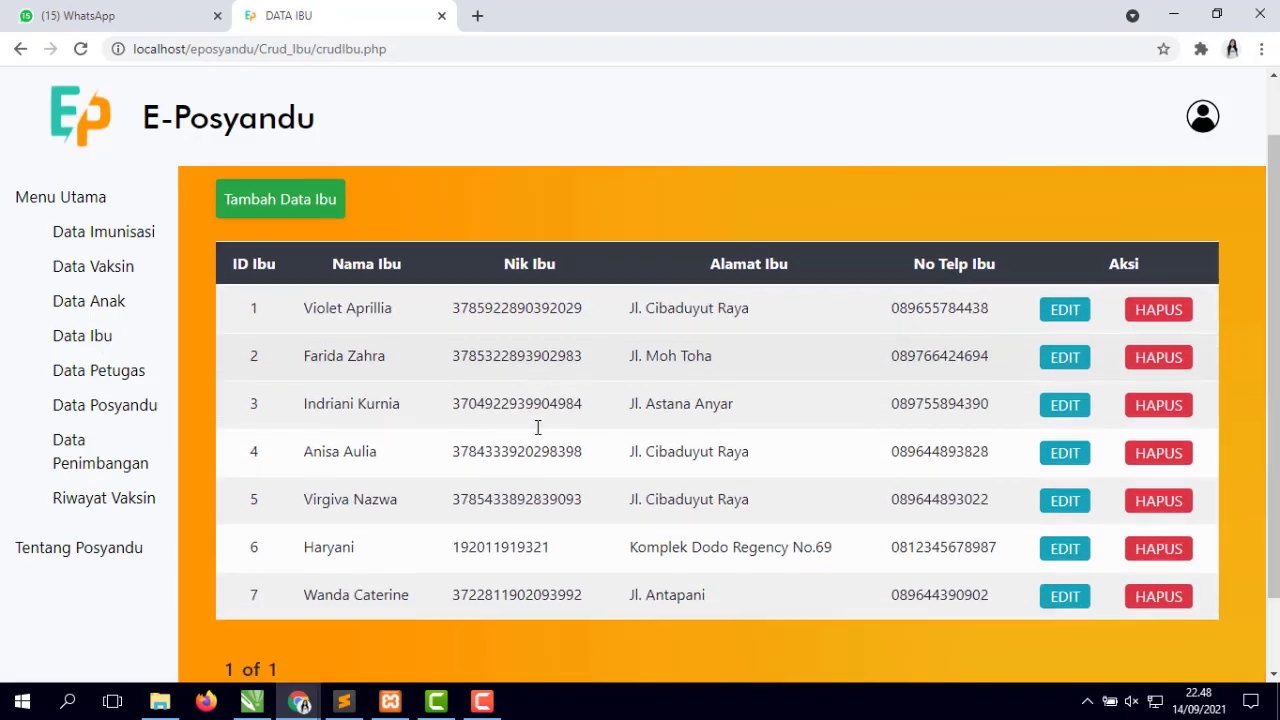
{"action": "scroll", "coordinate": [537, 427], "scroll_direction": "up", "scroll_amount": 1}
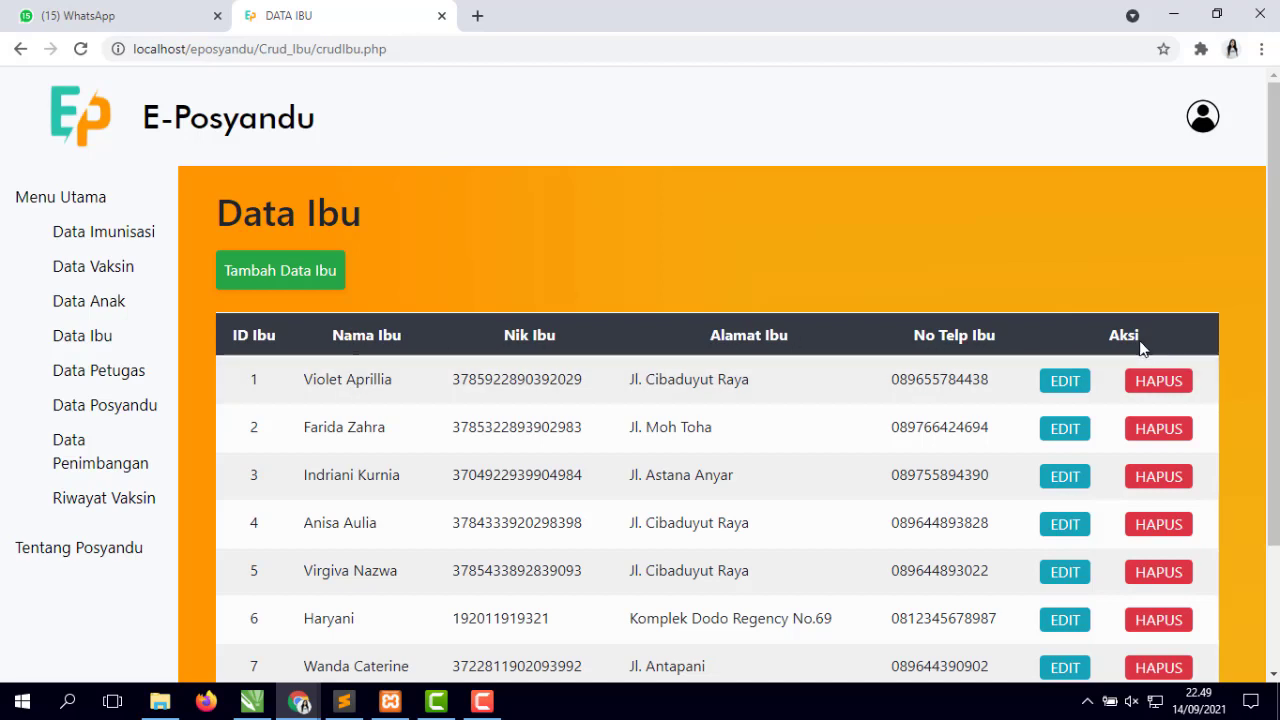
{"action": "left_click", "coordinate": [300, 283]}
{"action": "left_click", "coordinate": [516, 332]}
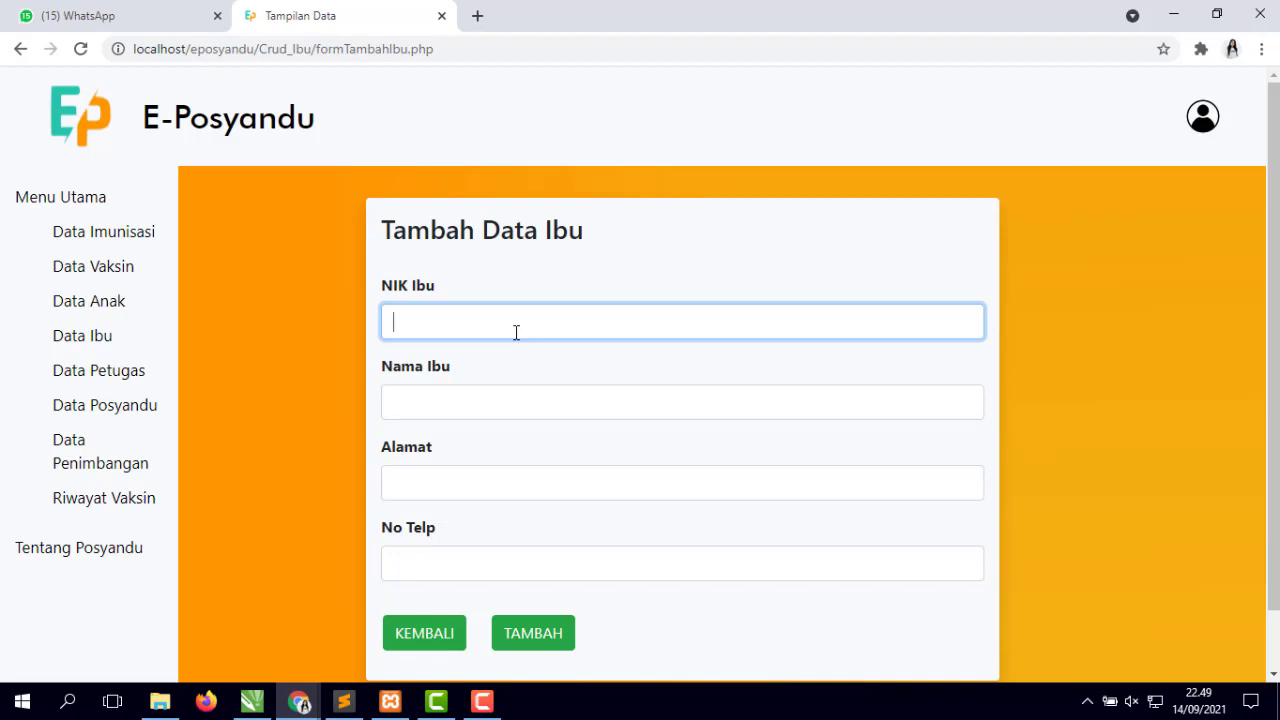
{"action": "type", "text": "7u969086"}
{"action": "key", "text": "BackSpace"}
{"action": "key", "text": "BackSpace"}
{"action": "key", "text": "BackSpace"}
{"action": "key", "text": "BackSpace"}
{"action": "key", "text": "BackSpace"}
{"action": "key", "text": "BackSpace"}
{"action": "key", "text": "BackSpace"}
{"action": "type", "text": "09876675656444"}
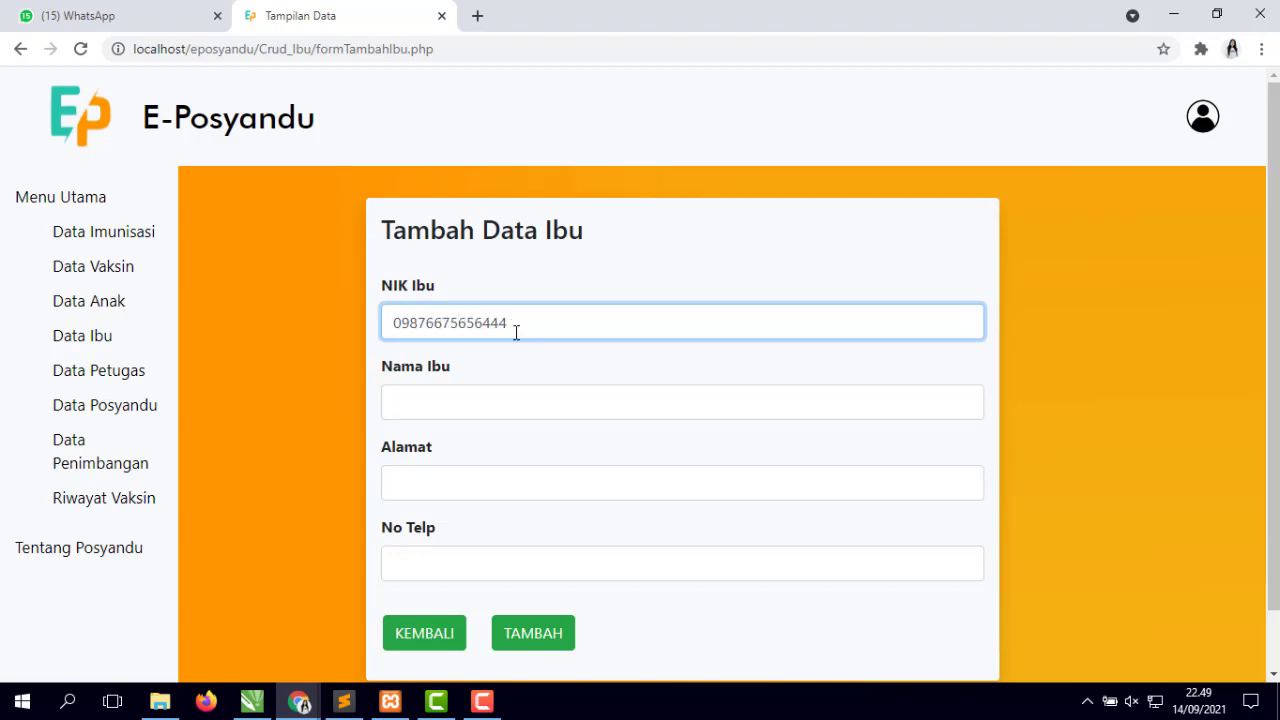
- Enter the mother's name, address and phone number, submit, and return to the list
{"action": "left_click", "coordinate": [513, 388]}
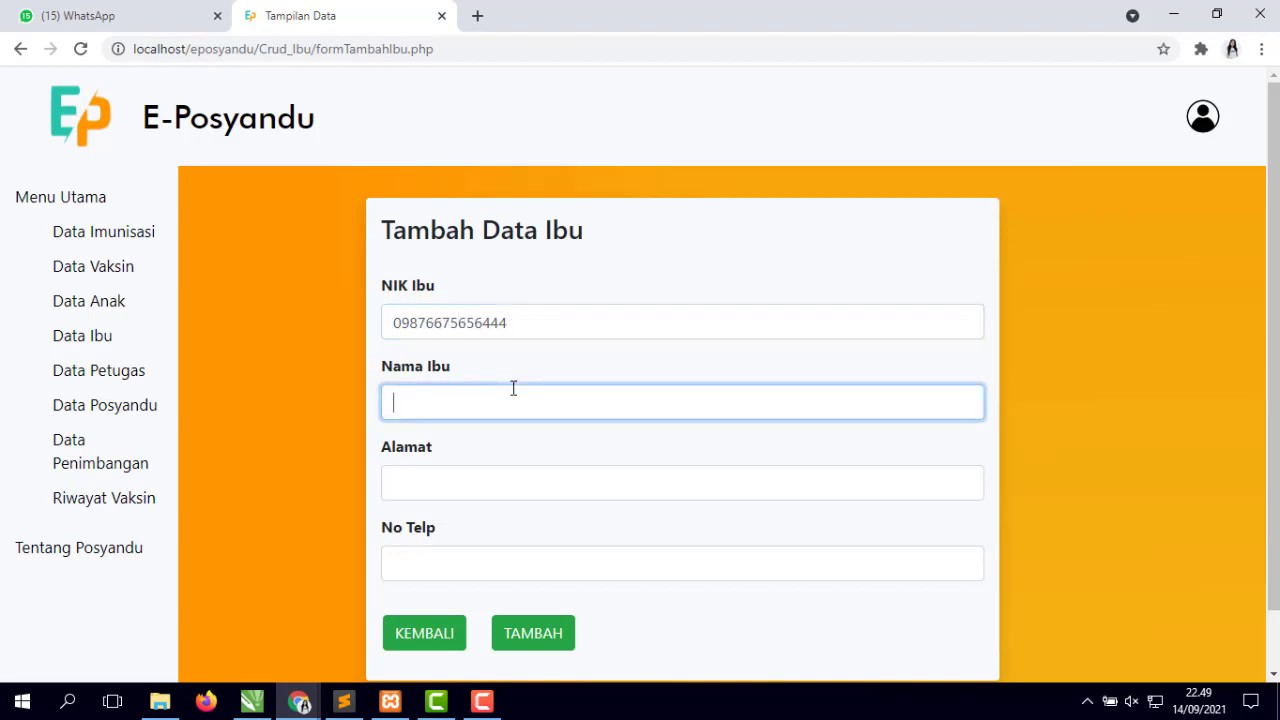
{"action": "type", "text": "Dewi"}
{"action": "left_click", "coordinate": [466, 491]}
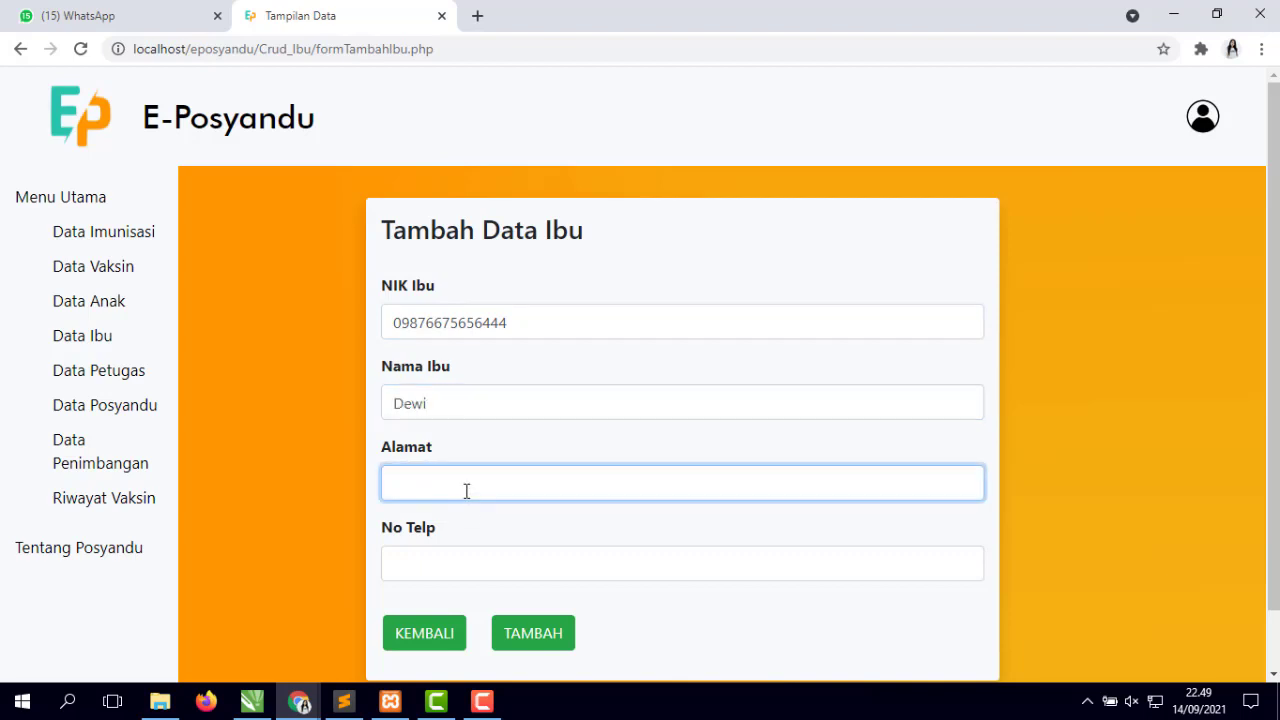
{"action": "type", "text": "cibiru"}
{"action": "left_click", "coordinate": [466, 550]}
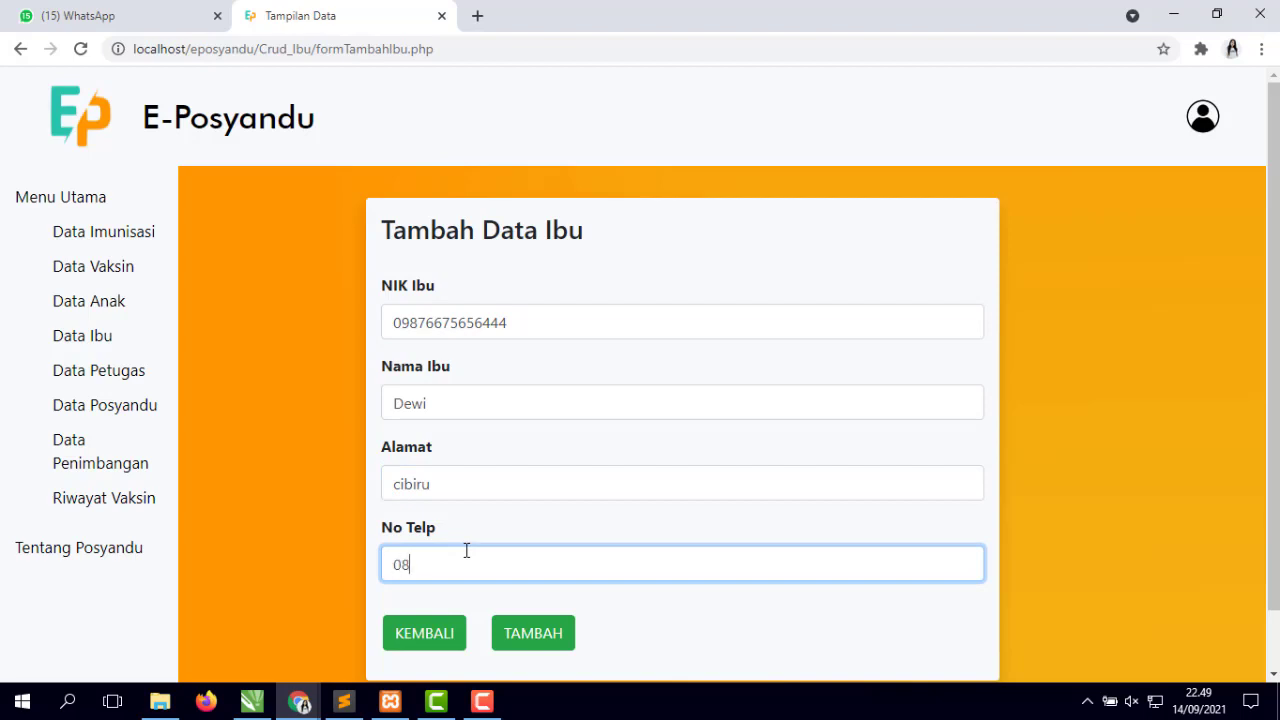
{"action": "left_click", "coordinate": [529, 640]}
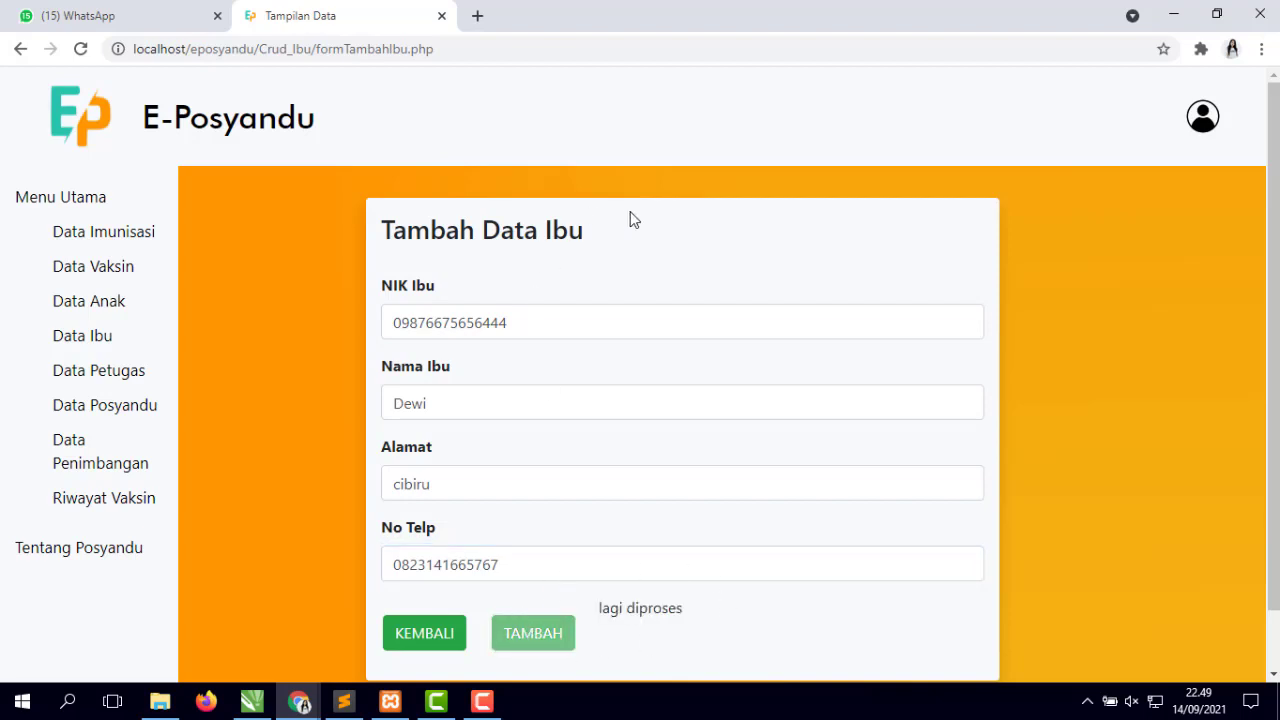
{"action": "left_click", "coordinate": [418, 648]}
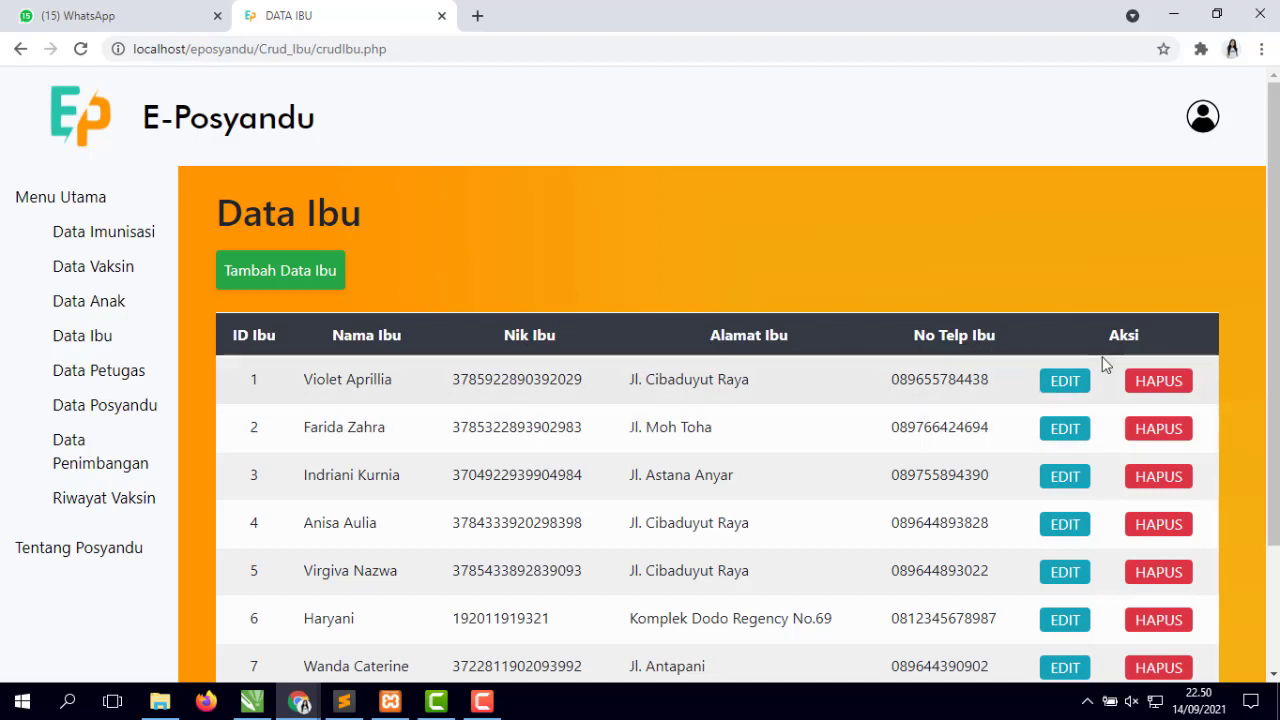
{"action": "left_click", "coordinate": [320, 273]}
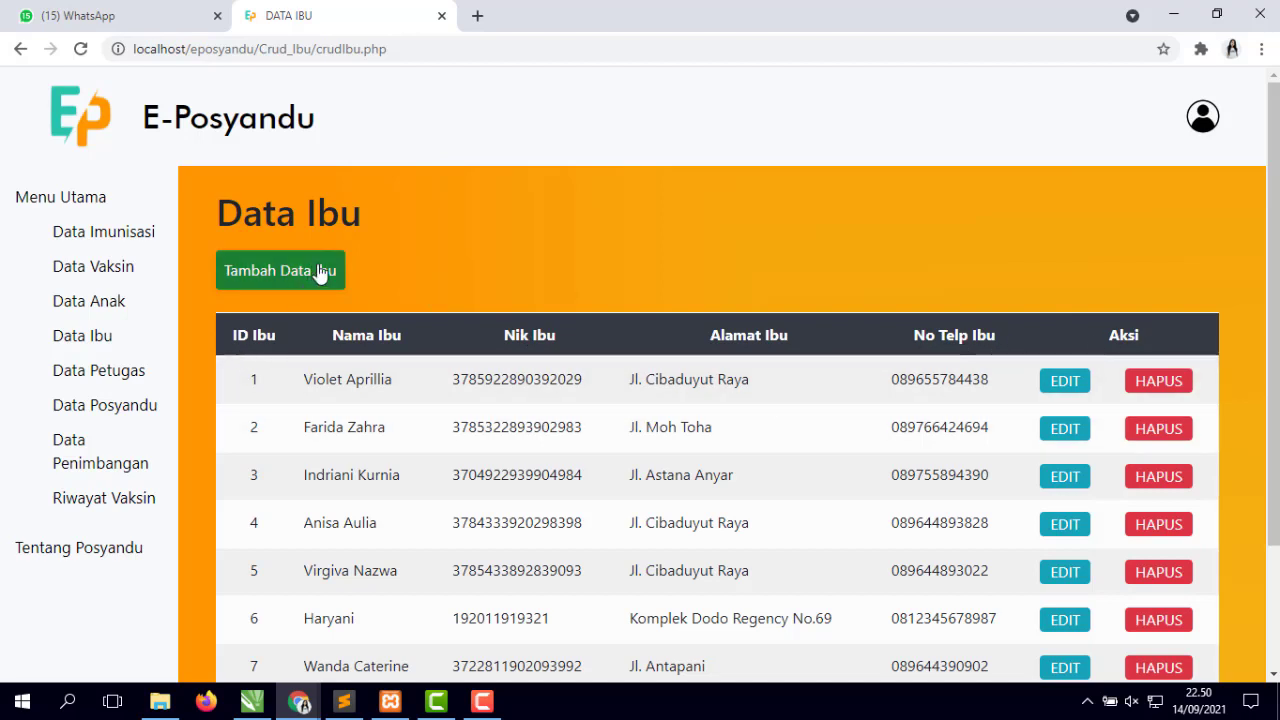
{"action": "left_click", "coordinate": [323, 273]}
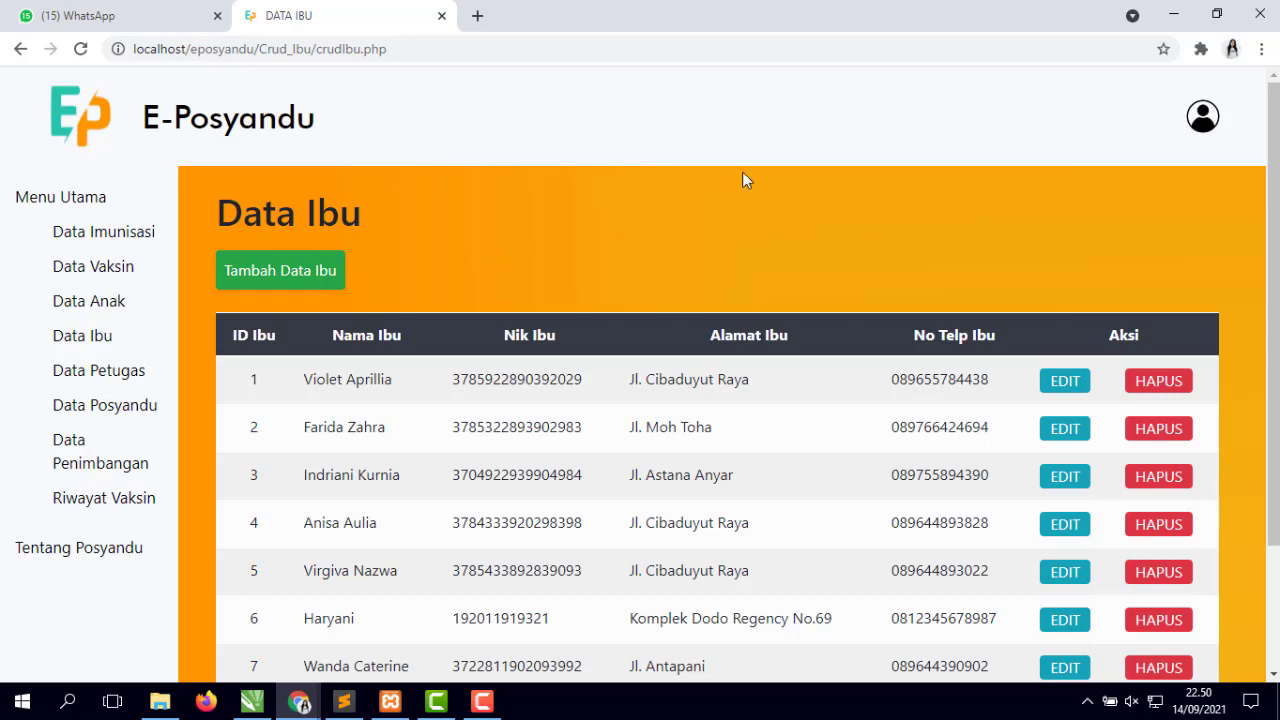
{"action": "left_click", "coordinate": [258, 280]}
{"action": "scroll", "coordinate": [729, 373], "scroll_direction": "down", "scroll_amount": 1}
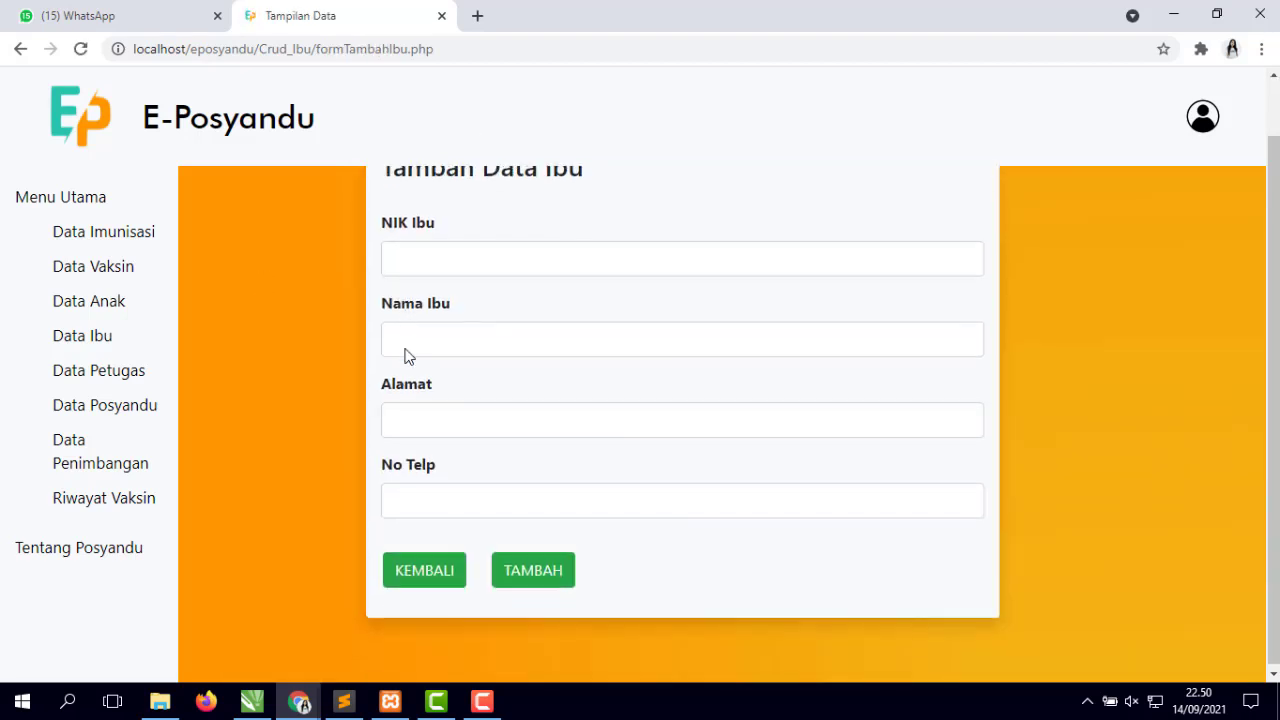
{"action": "left_click", "coordinate": [486, 251]}
{"action": "left_click", "coordinate": [614, 331]}
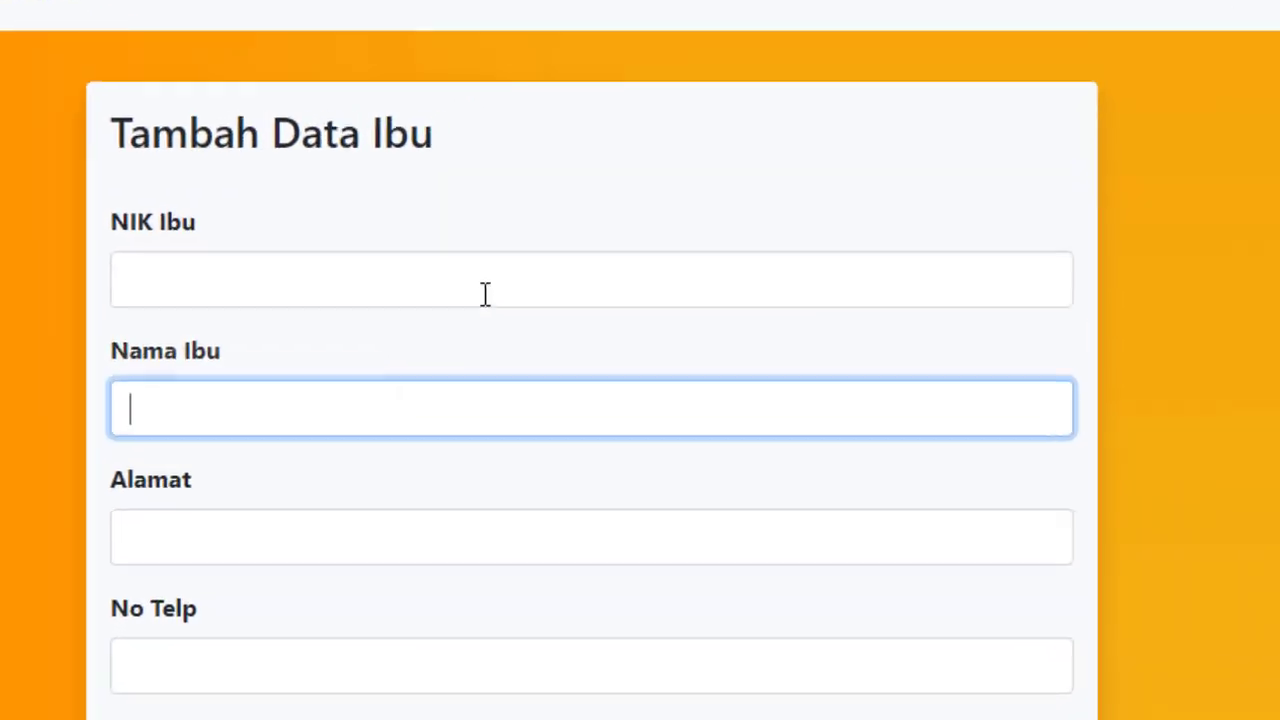
{"action": "scroll", "coordinate": [403, 545], "scroll_direction": "down", "scroll_amount": 1}
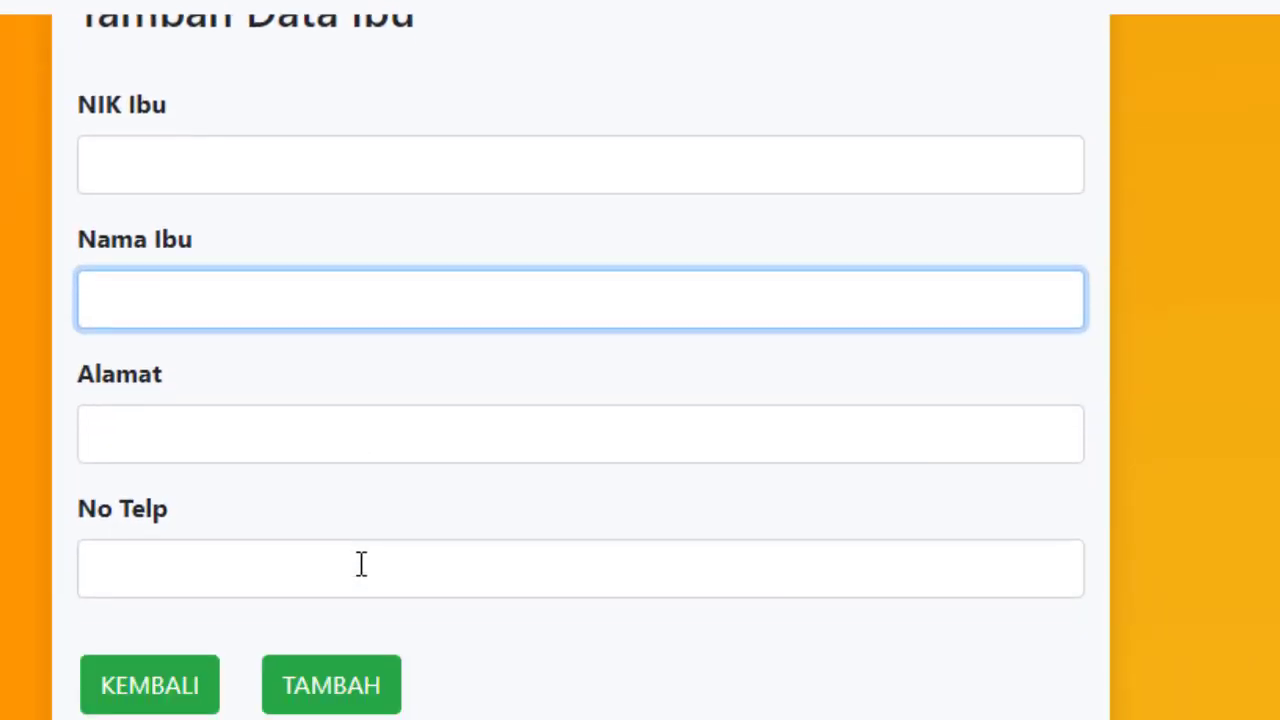
{"action": "left_click", "coordinate": [297, 526]}
{"action": "left_click", "coordinate": [591, 574]}
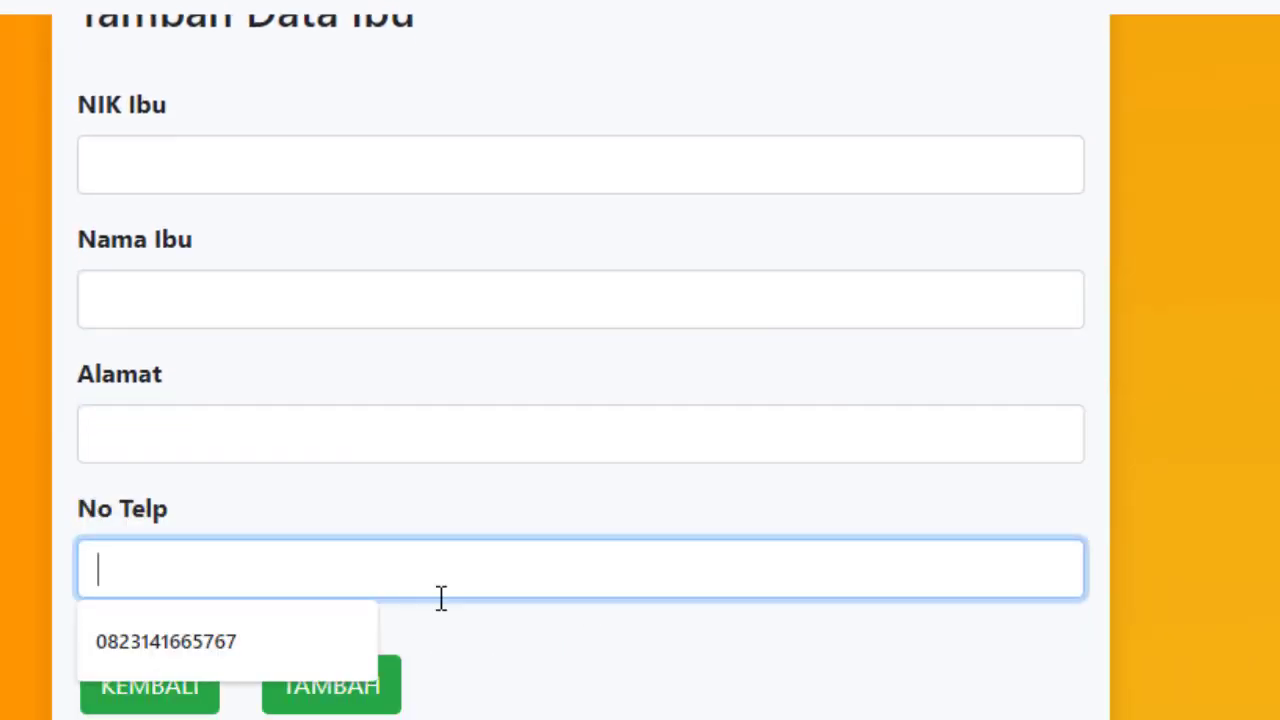
{"action": "left_click", "coordinate": [196, 708]}
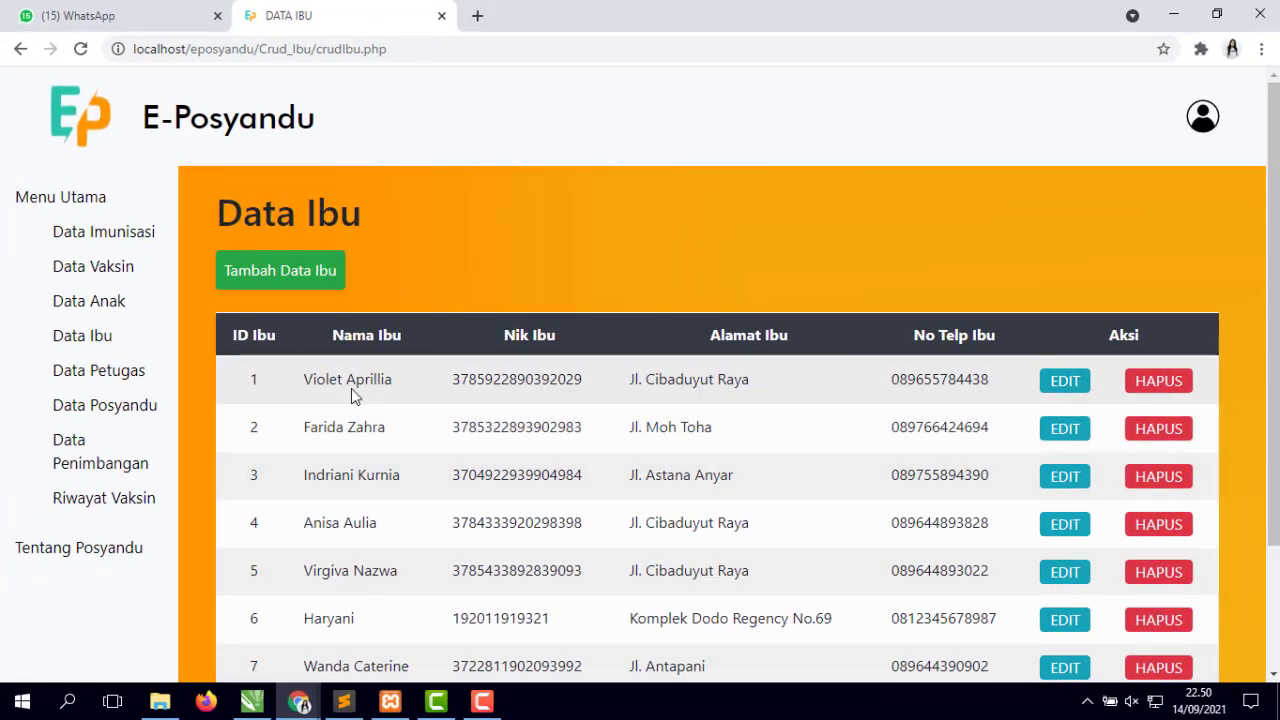
- Replace the first mother's name with a new name and save it
{"action": "left_click", "coordinate": [1066, 395]}
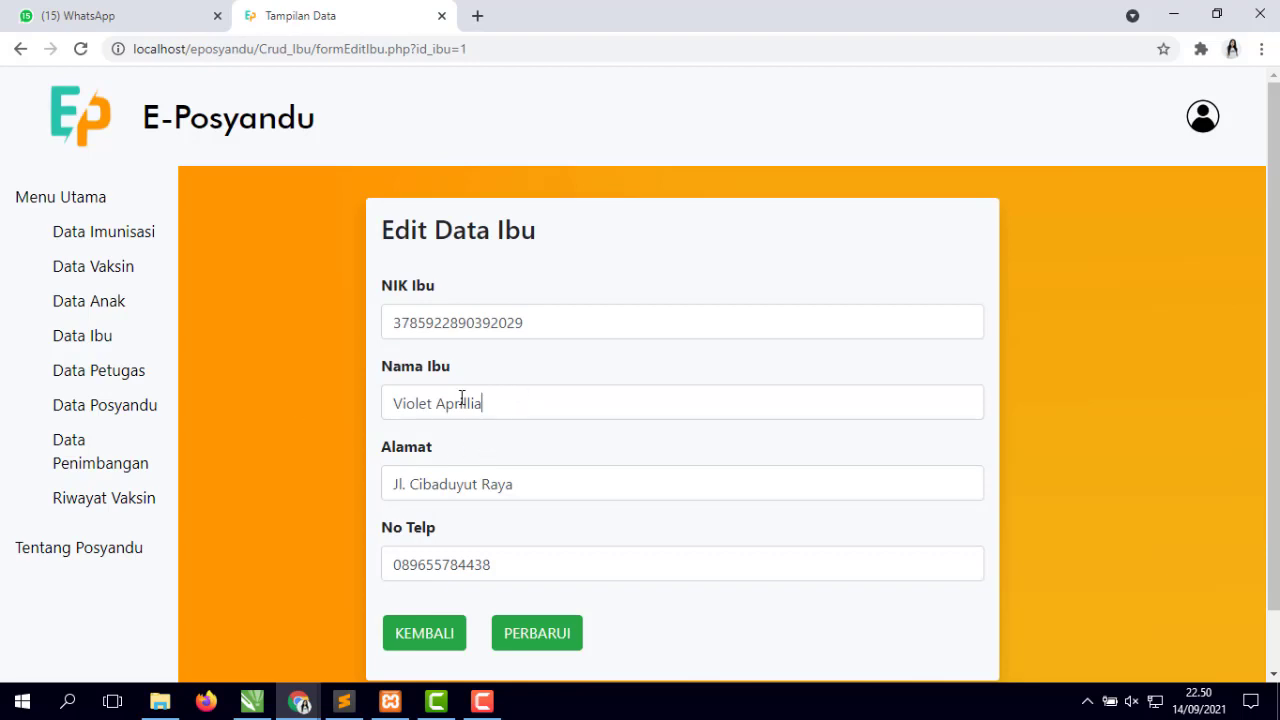
{"action": "left_click_drag", "start_coordinate": [484, 403], "coordinate": [261, 404]}
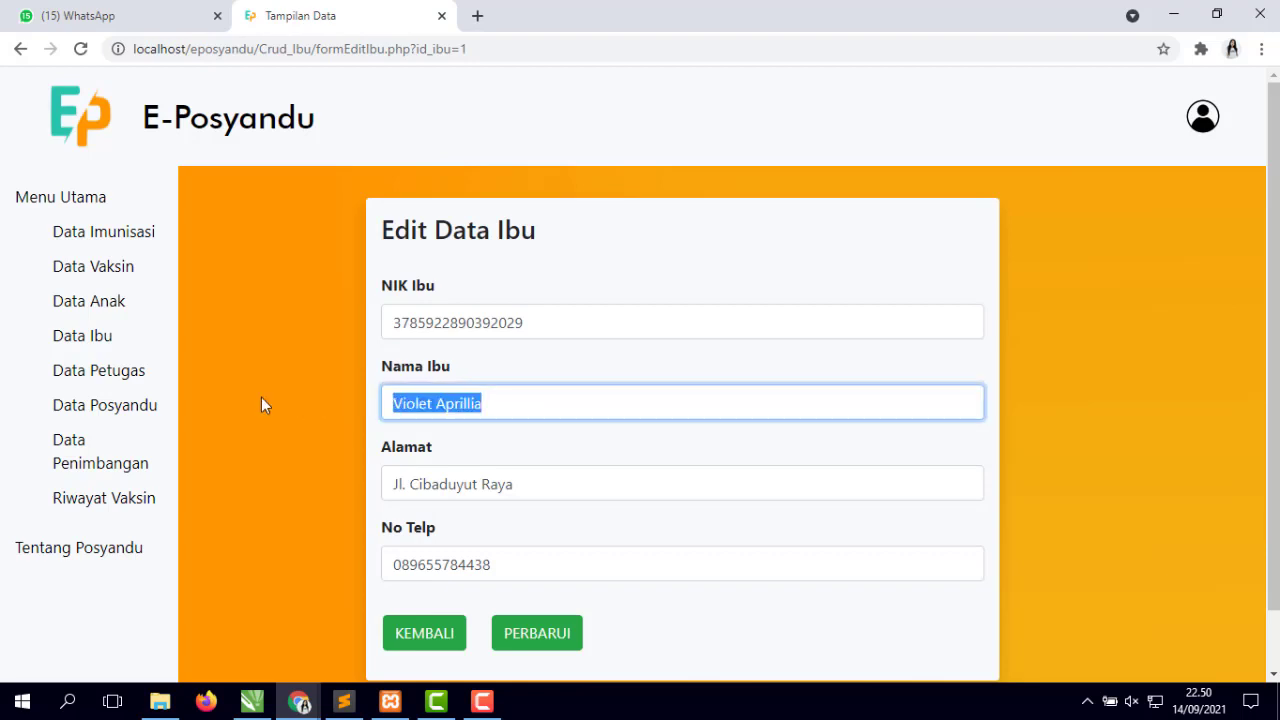
{"action": "type", "text": "Sinta"}
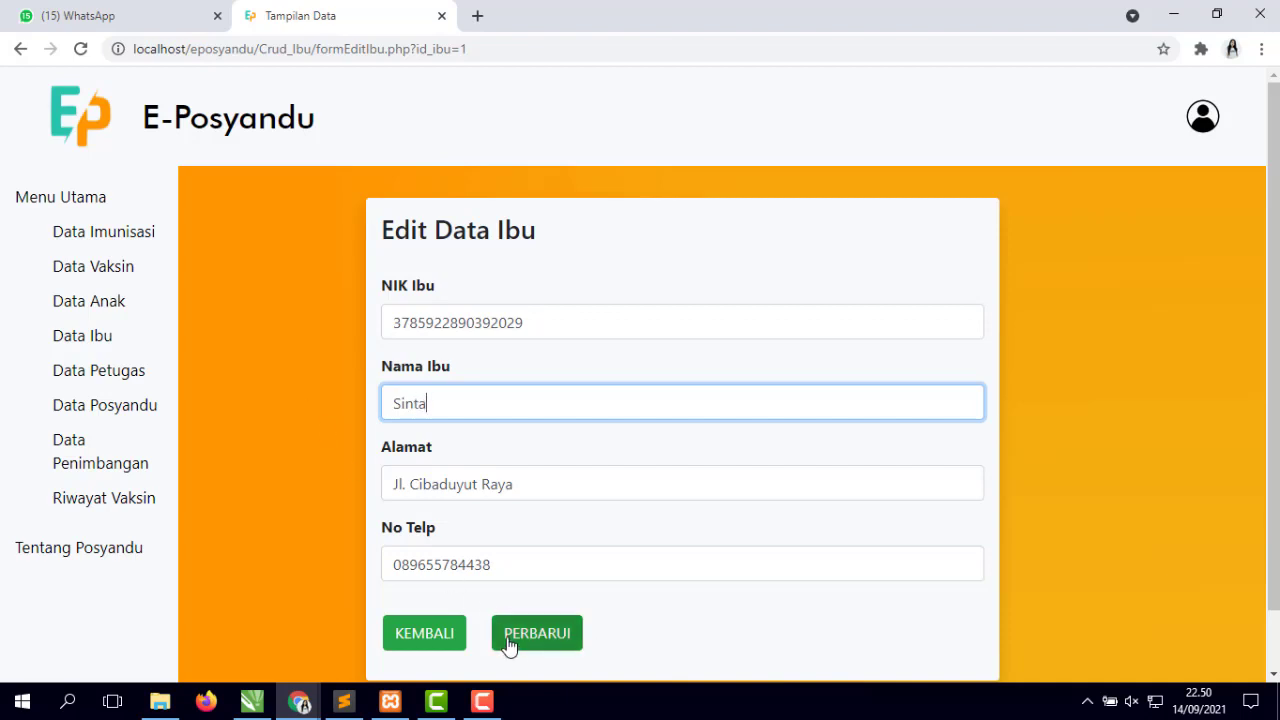
{"action": "left_click", "coordinate": [558, 651]}
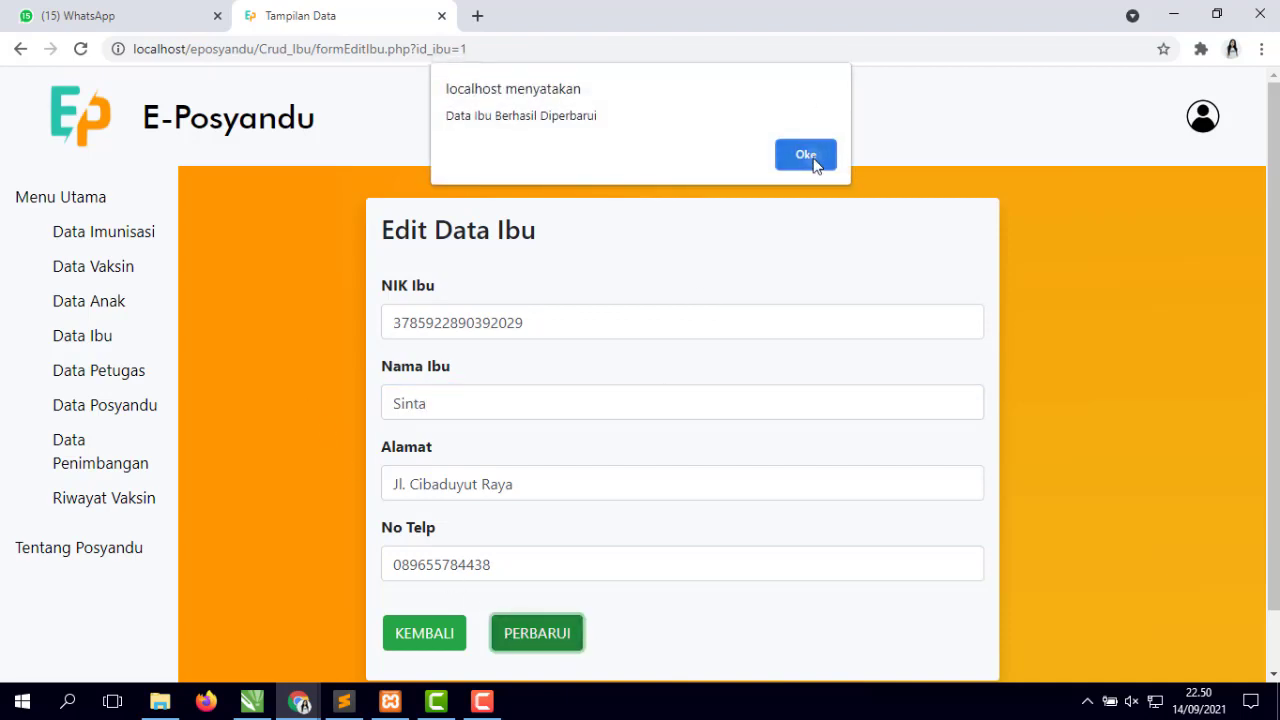
{"action": "left_click", "coordinate": [810, 156]}
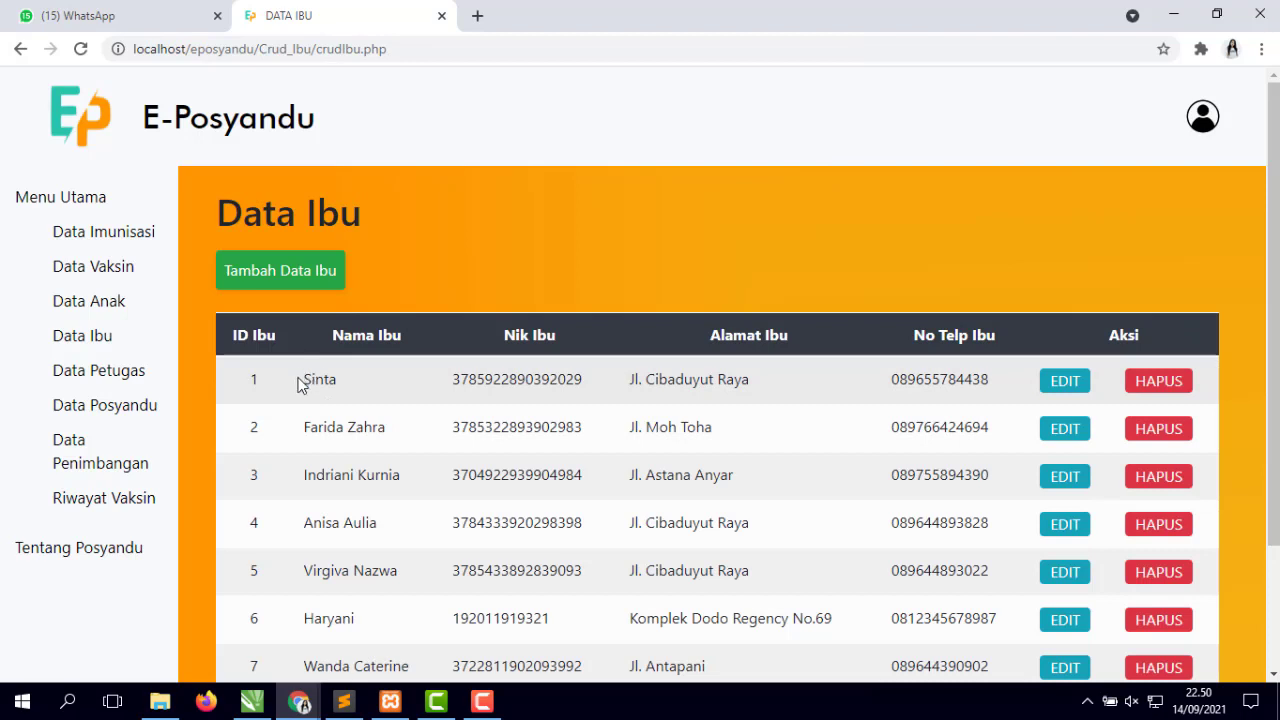
- Delete mother record ID 1 so the list starts at ID 2
{"action": "left_click_drag", "start_coordinate": [297, 385], "coordinate": [745, 405]}
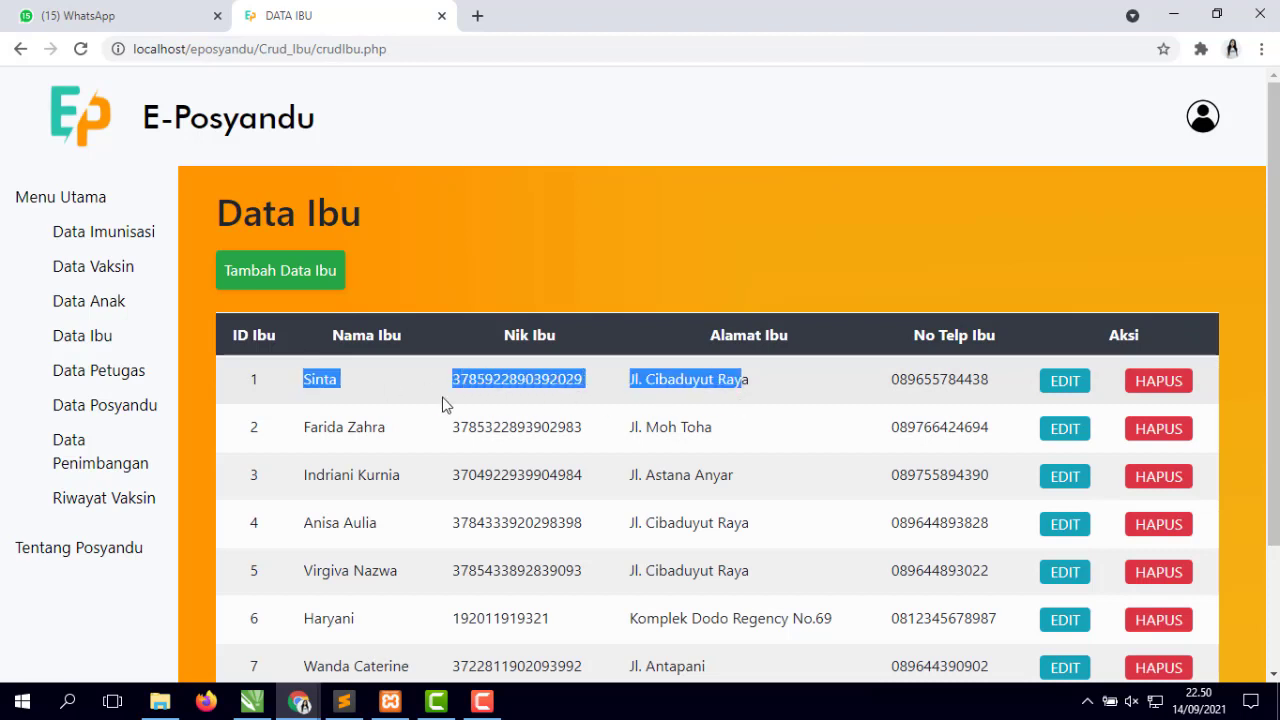
{"action": "left_click", "coordinate": [1166, 389]}
{"action": "left_click", "coordinate": [745, 155]}
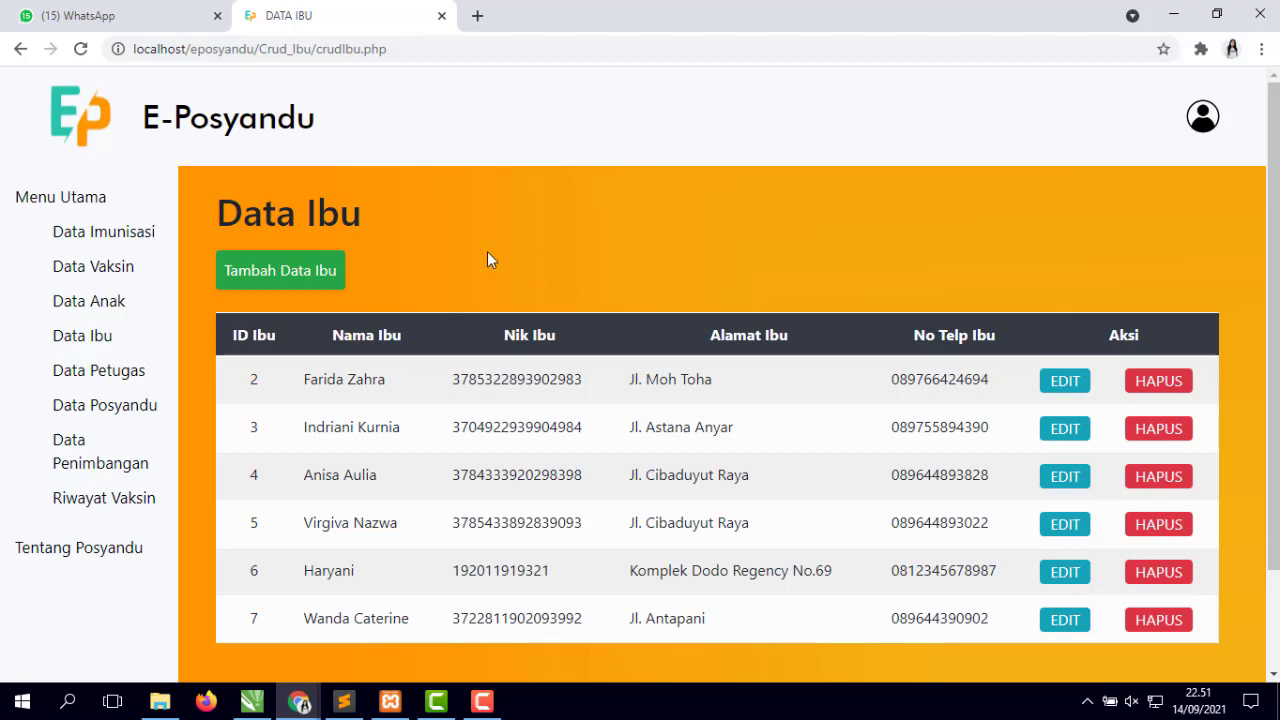
- Open Data Petugas and review the four staff officers, IDs 1–4
{"action": "left_click", "coordinate": [76, 376]}
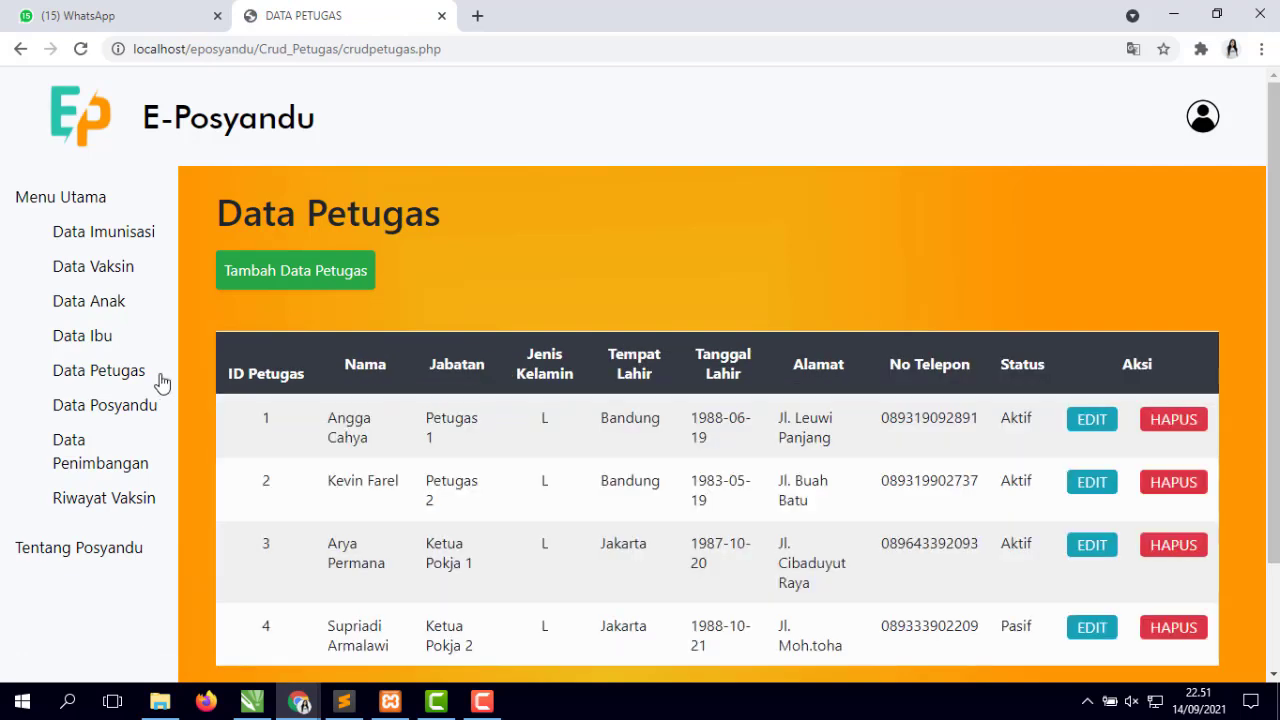
{"action": "scroll", "coordinate": [453, 262], "scroll_direction": "down", "scroll_amount": 2}
{"action": "scroll", "coordinate": [453, 262], "scroll_direction": "up", "scroll_amount": 1}
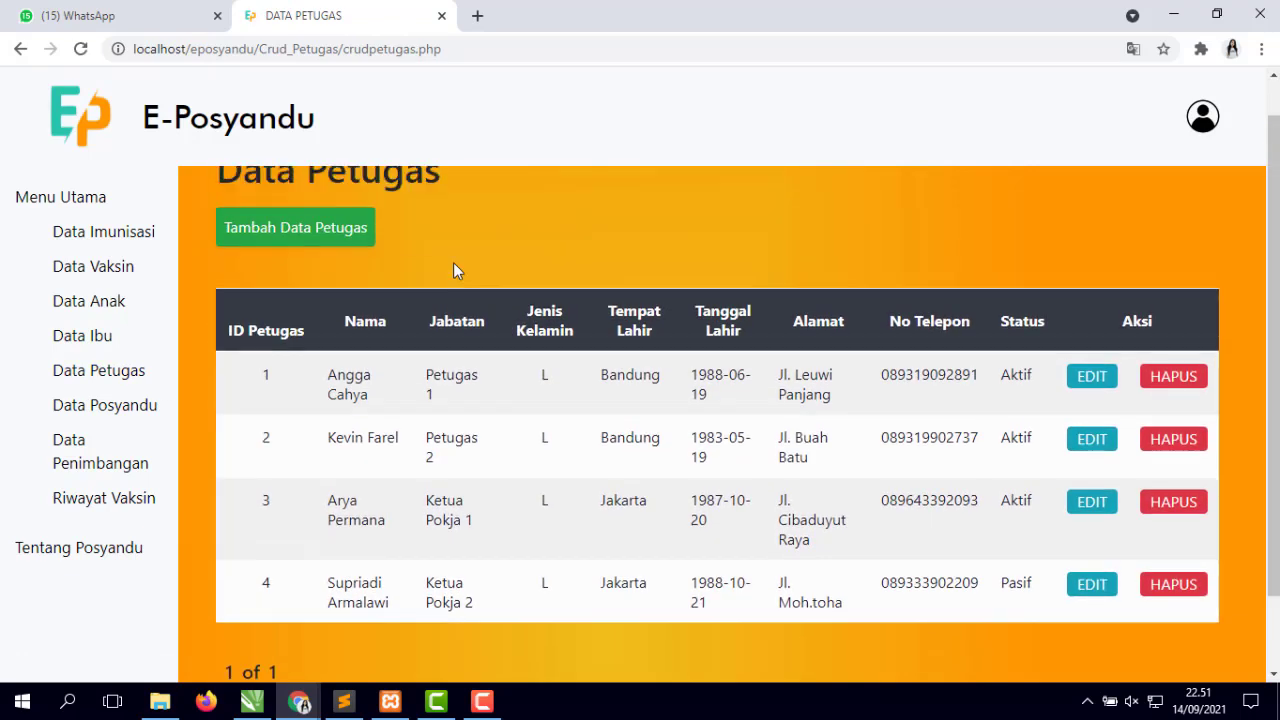
{"action": "scroll", "coordinate": [453, 262], "scroll_direction": "up", "scroll_amount": 1}
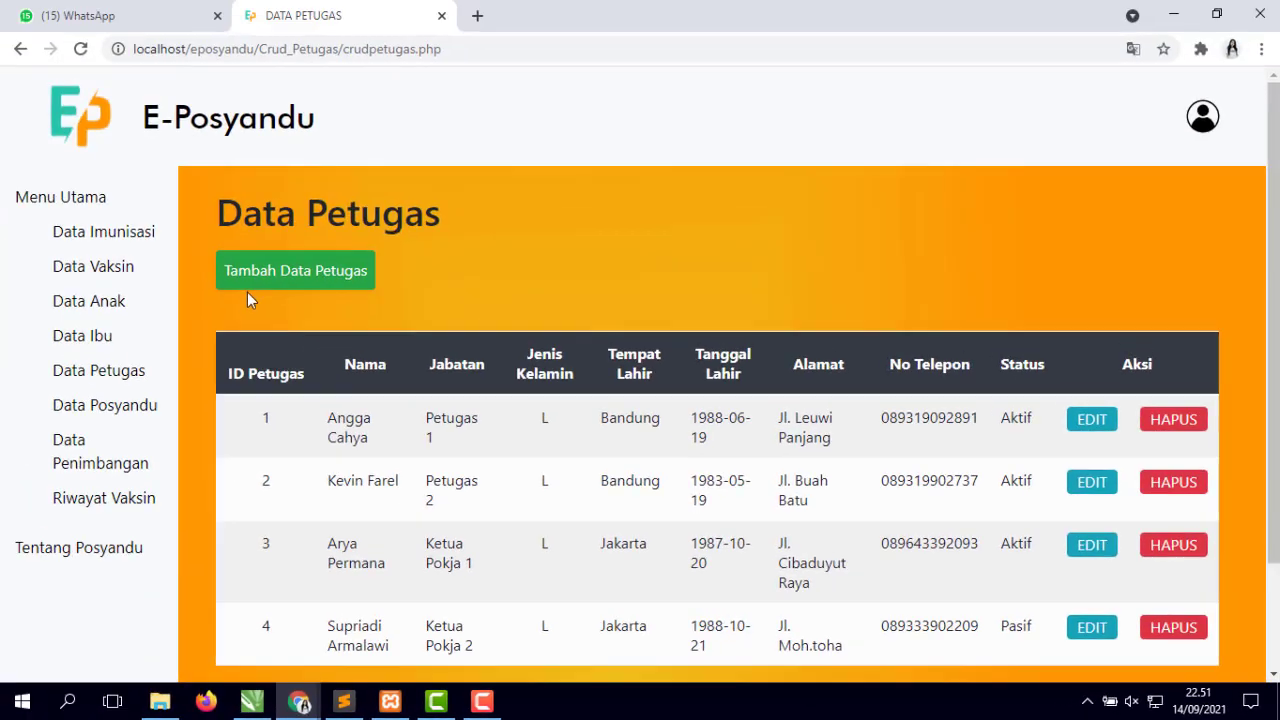
{"action": "left_click", "coordinate": [333, 287]}
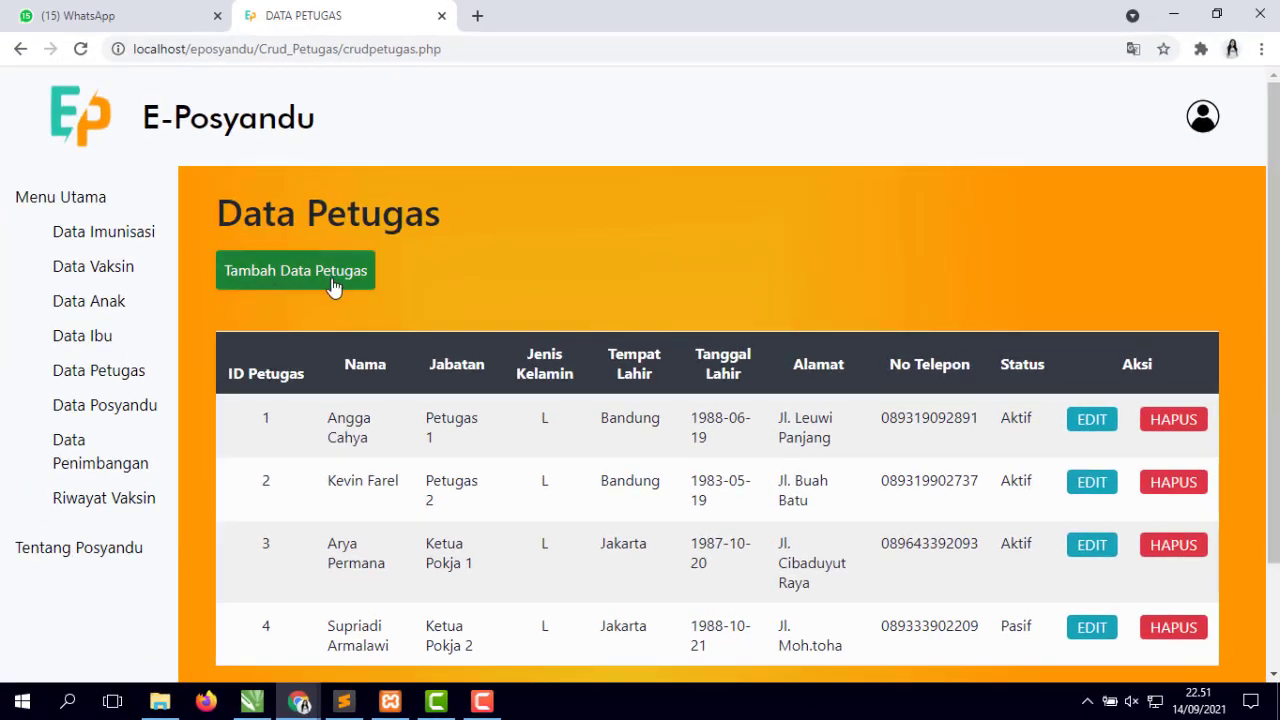
{"action": "scroll", "coordinate": [640, 326], "scroll_direction": "down", "scroll_amount": 4}
{"action": "scroll", "coordinate": [649, 331], "scroll_direction": "up", "scroll_amount": 4}
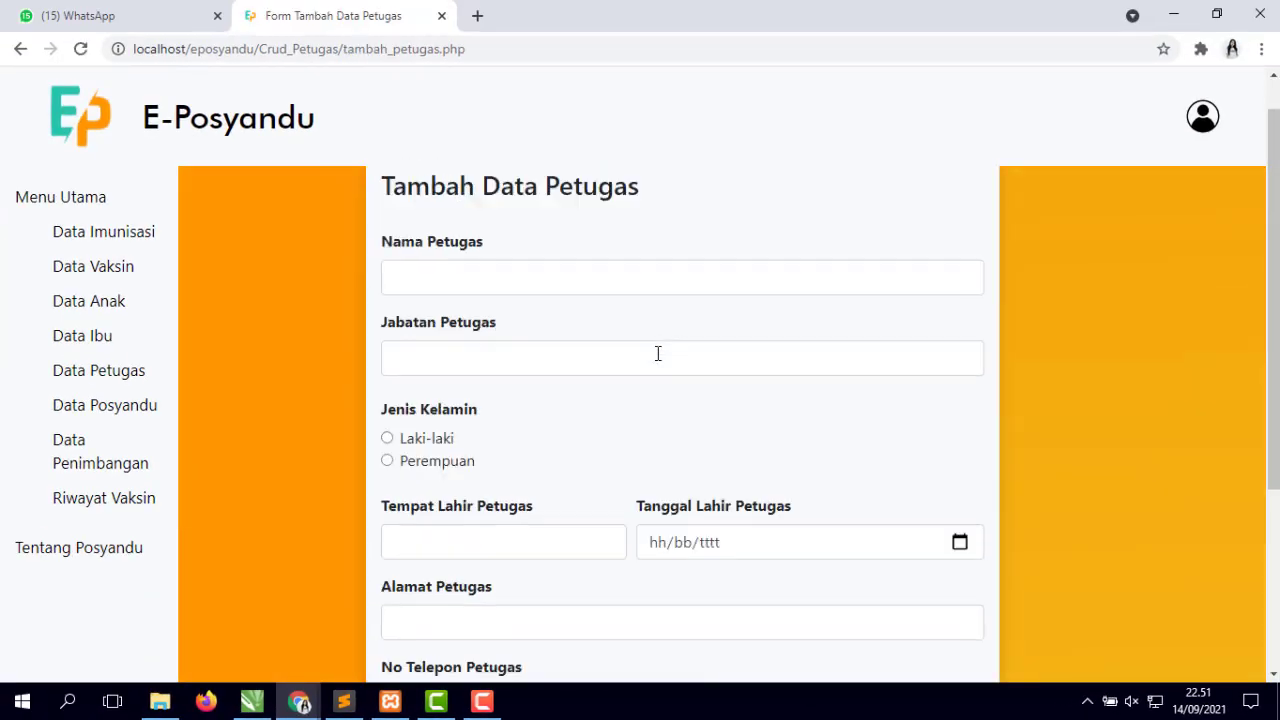
{"action": "scroll", "coordinate": [560, 537], "scroll_direction": "down", "scroll_amount": 3}
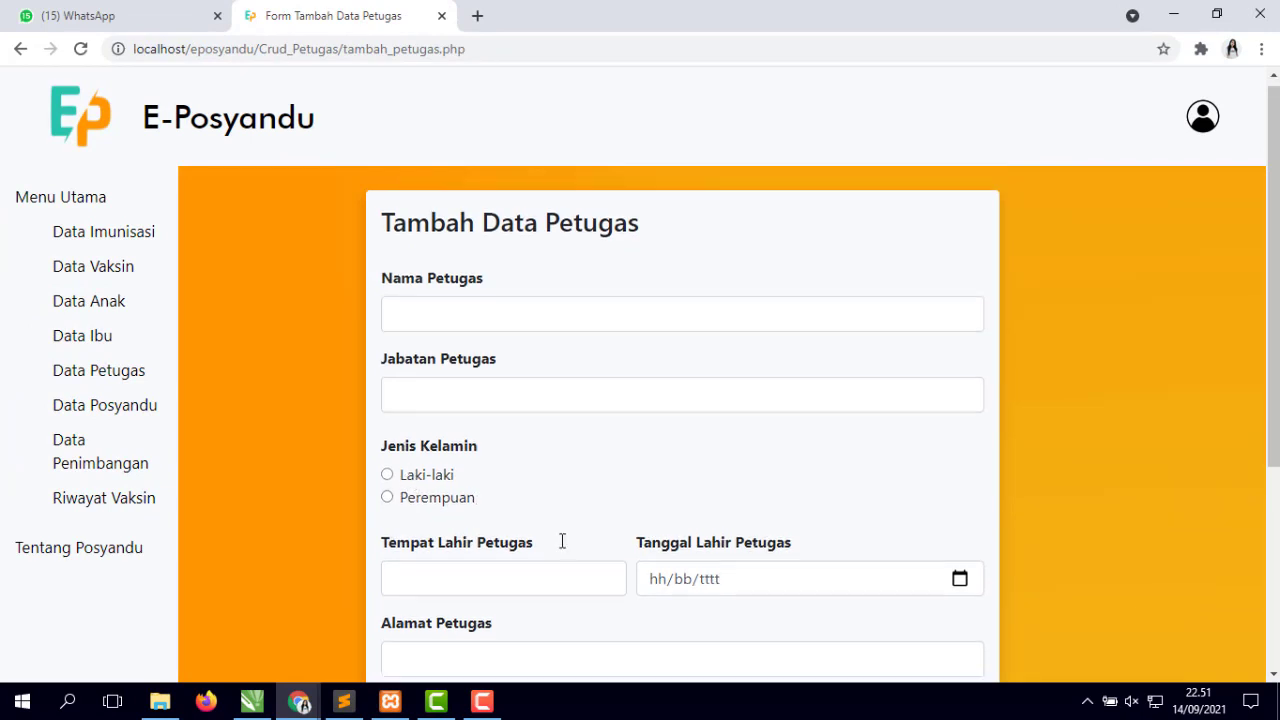
{"action": "left_click", "coordinate": [424, 567]}
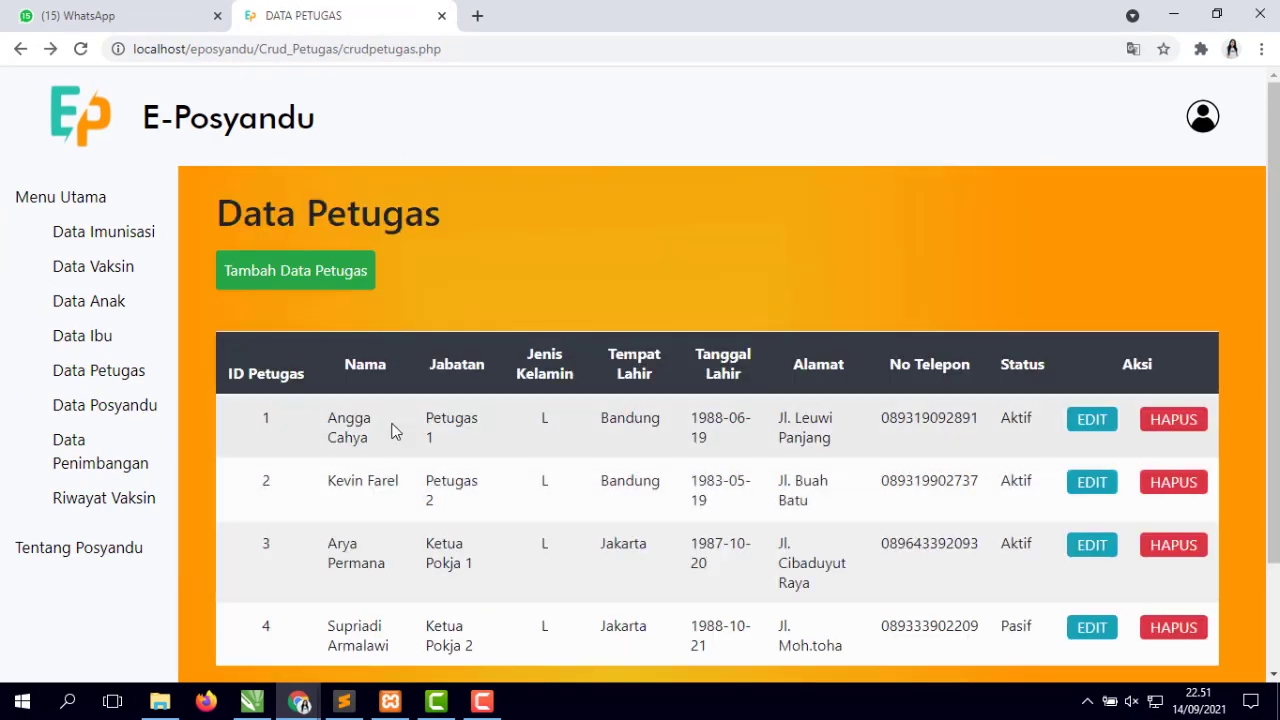
- Replace staff officer 1's name with a new name and save it via Perbarui
{"action": "left_click", "coordinate": [1092, 420]}
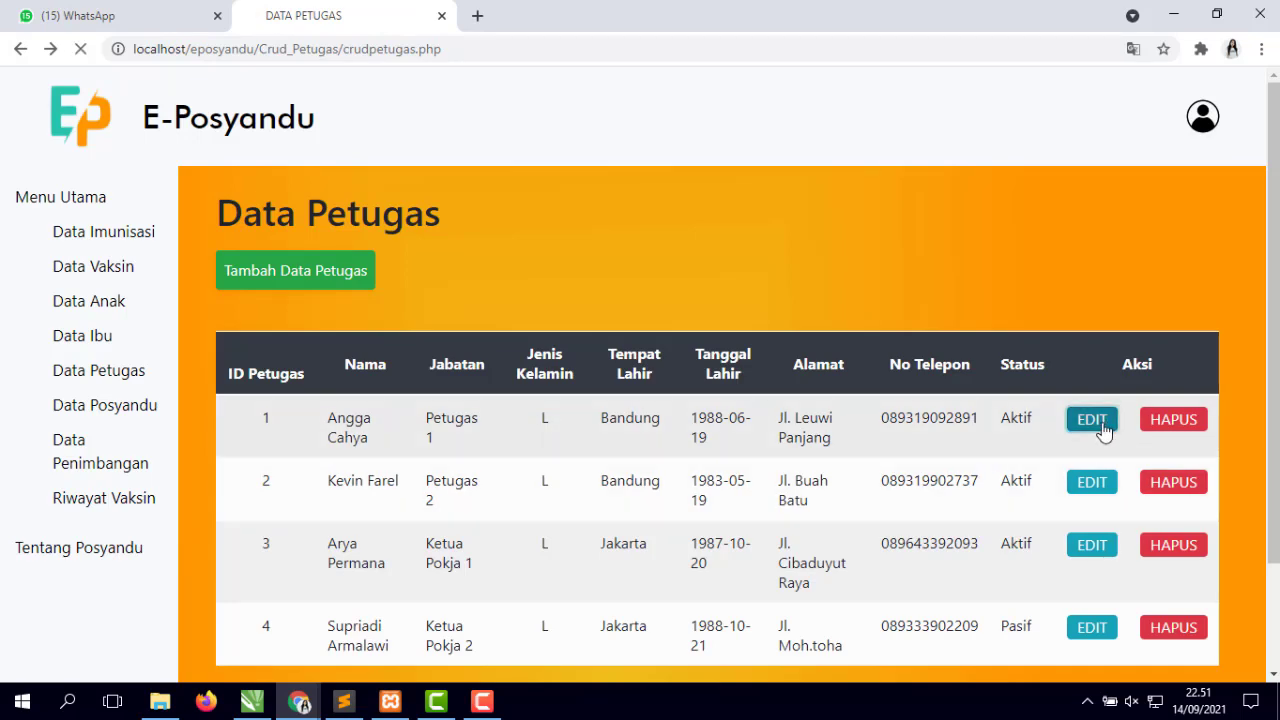
{"action": "triple_click", "coordinate": [534, 320]}
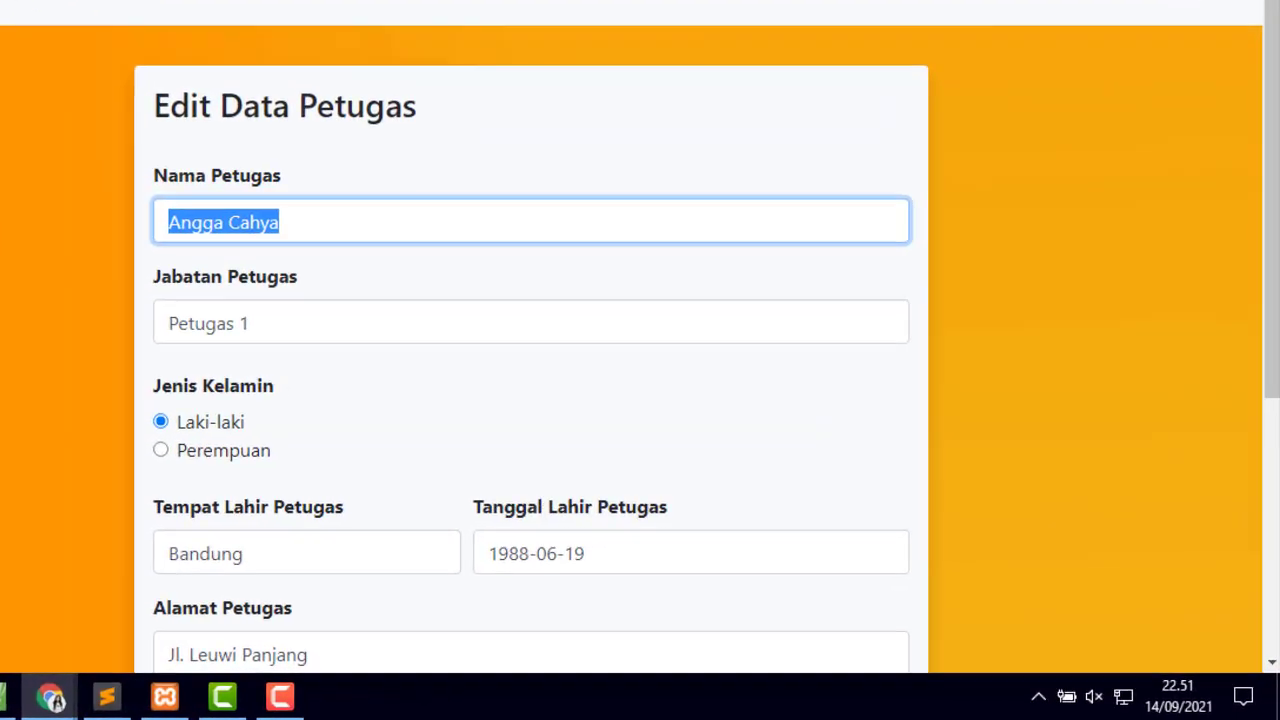
{"action": "type", "text": "Bay"}
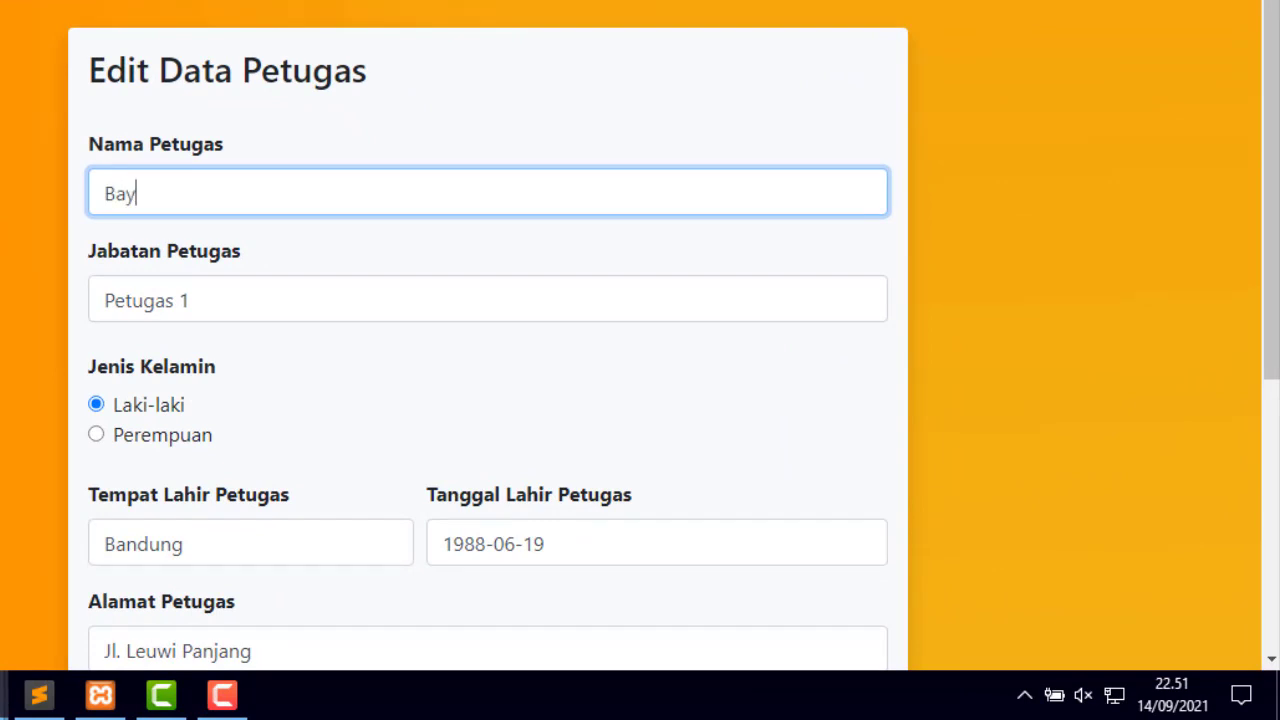
{"action": "type", "text": "u Tutor"}
{"action": "scroll", "coordinate": [153, 358], "scroll_direction": "down", "scroll_amount": 5}
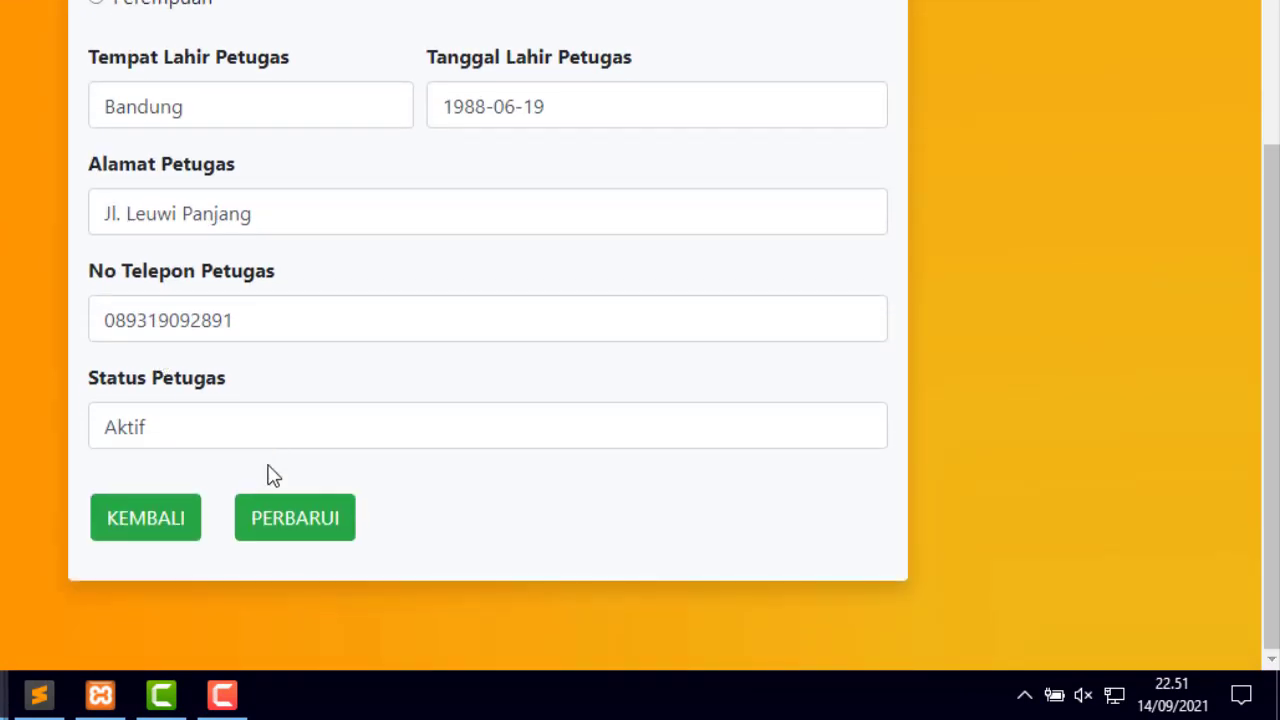
{"action": "left_click", "coordinate": [257, 520]}
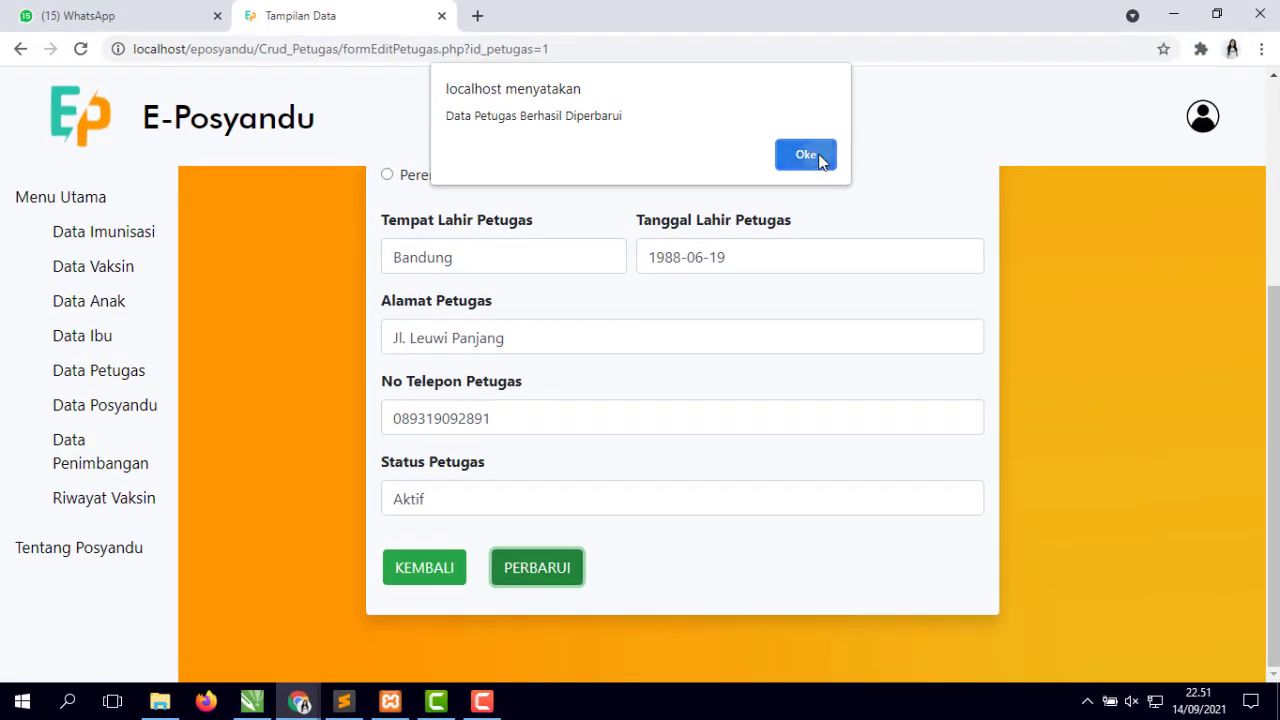
{"action": "left_click", "coordinate": [709, 39]}
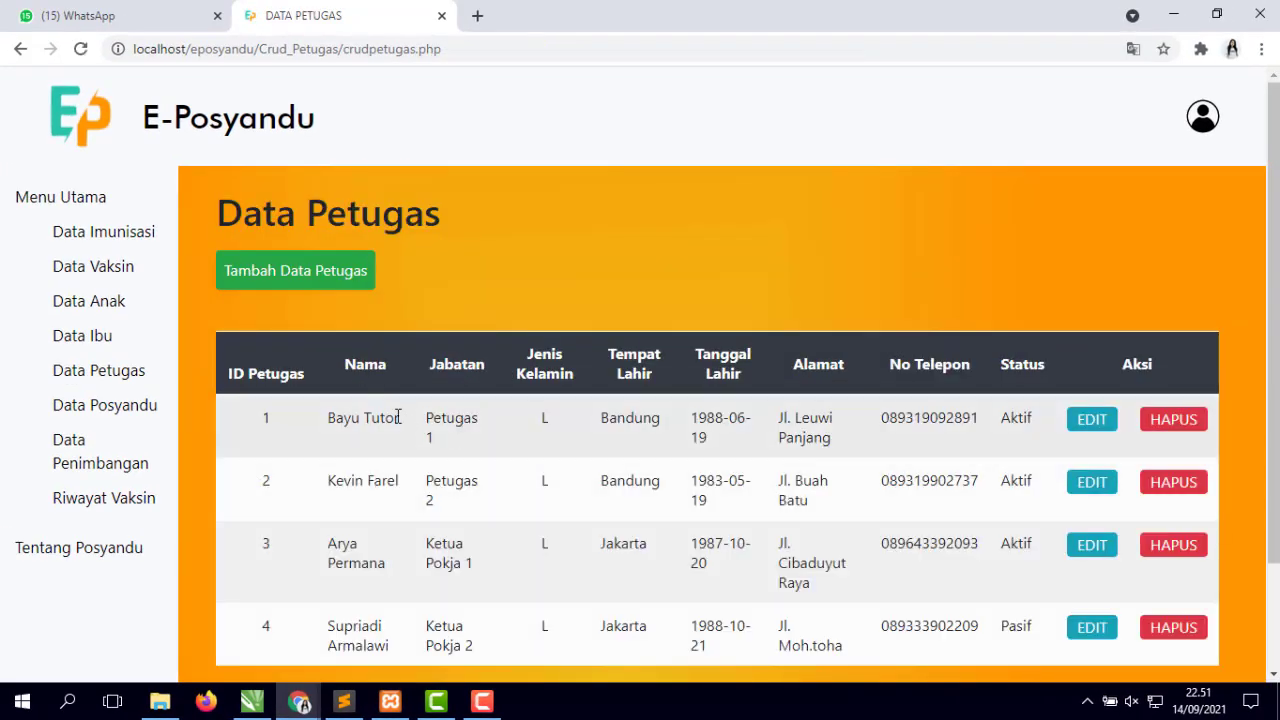
- Delete the first staff member's record, leaving three staff, and go to Data Penimbangan
{"action": "left_click_drag", "start_coordinate": [329, 430], "coordinate": [906, 420]}
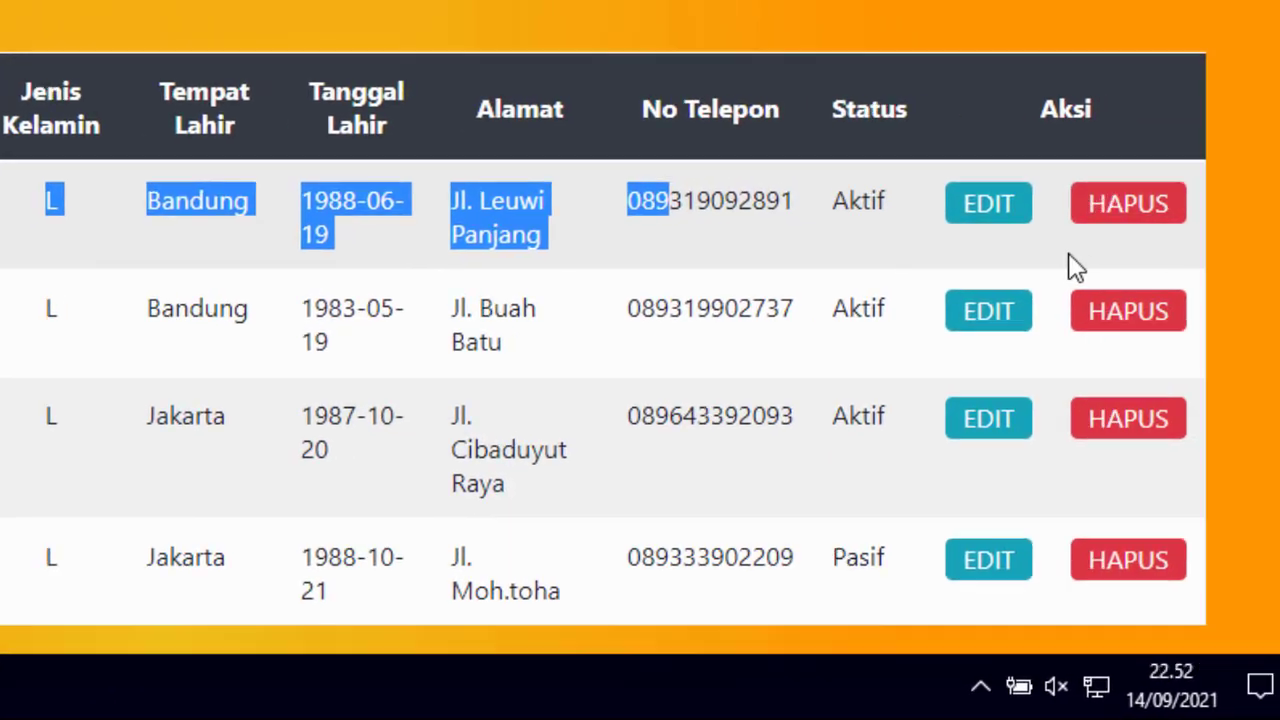
{"action": "left_click", "coordinate": [1133, 218]}
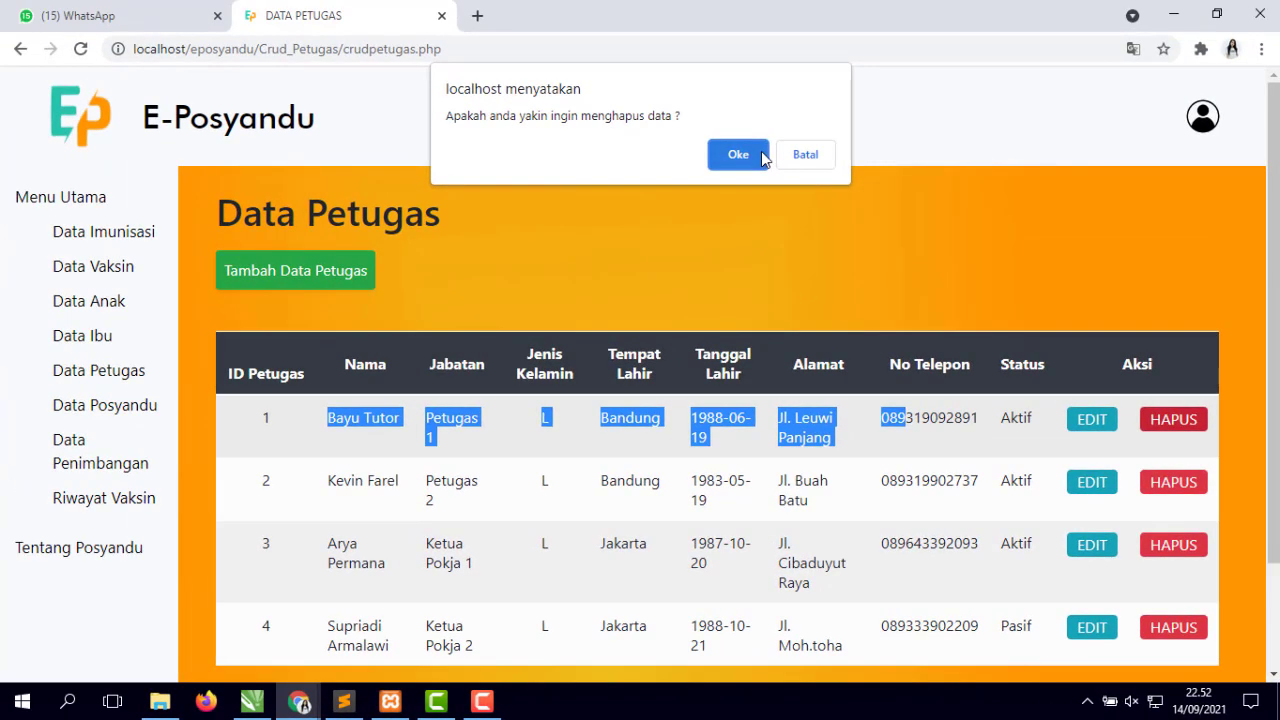
{"action": "left_click", "coordinate": [705, 99]}
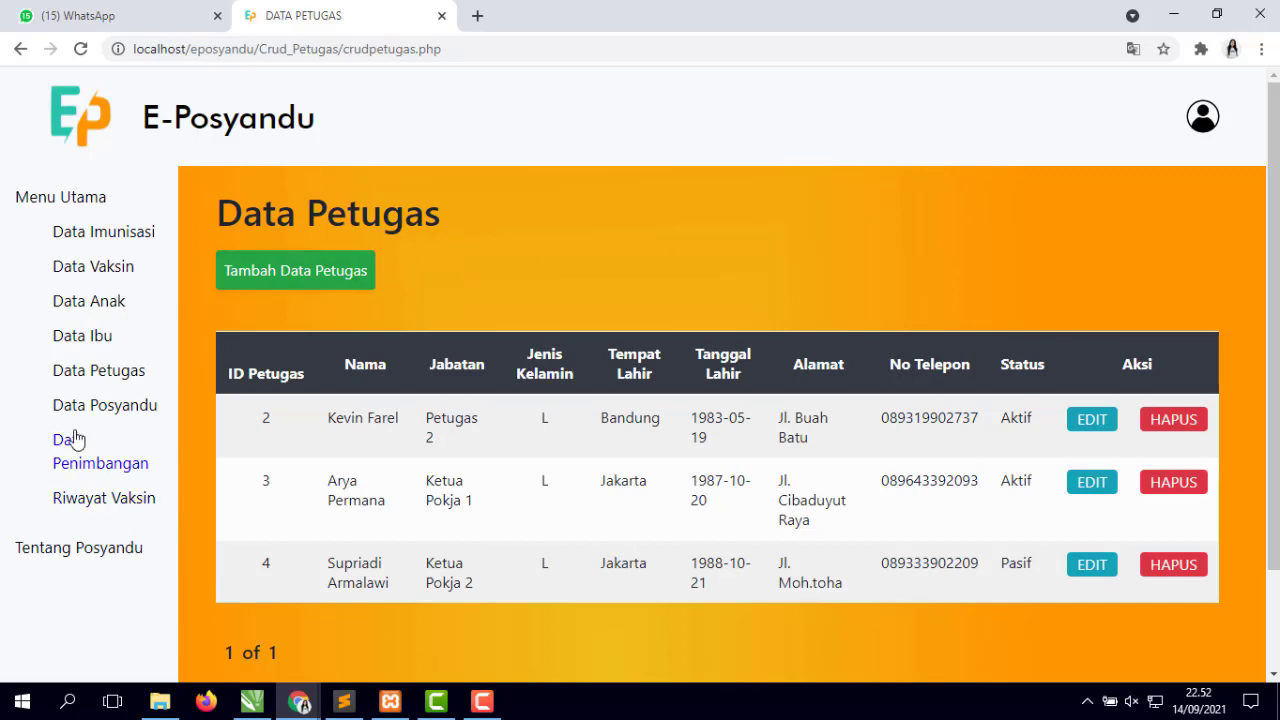
{"action": "left_click", "coordinate": [110, 471]}
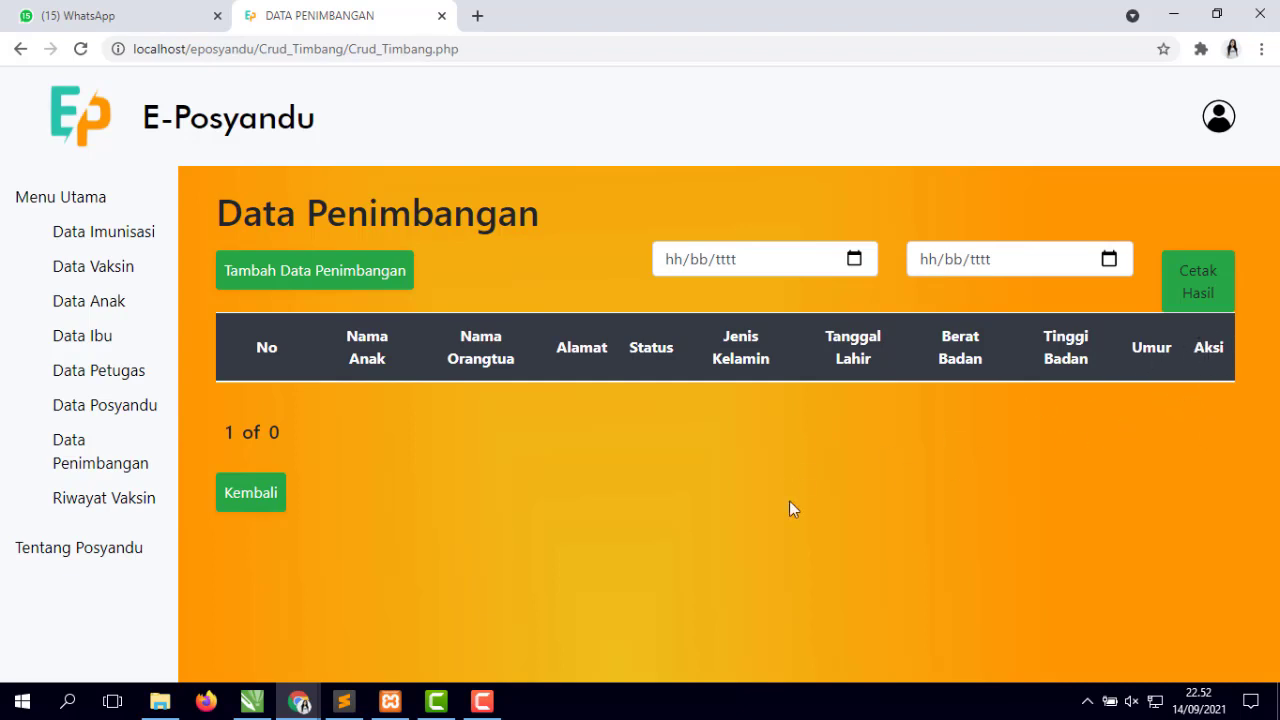
- Preview the add-weighing form's child list, height and weight fields, then go back without saving
{"action": "left_click", "coordinate": [377, 282]}
{"action": "left_click", "coordinate": [337, 269]}
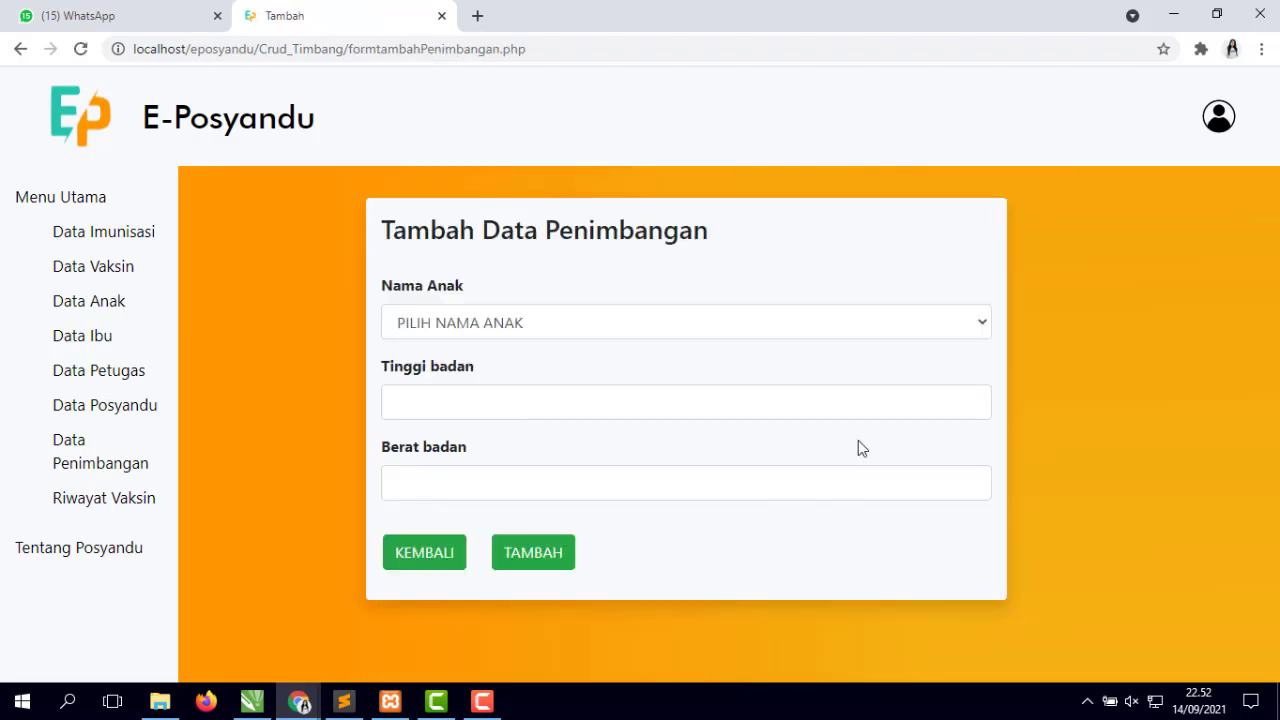
{"action": "left_click", "coordinate": [700, 331]}
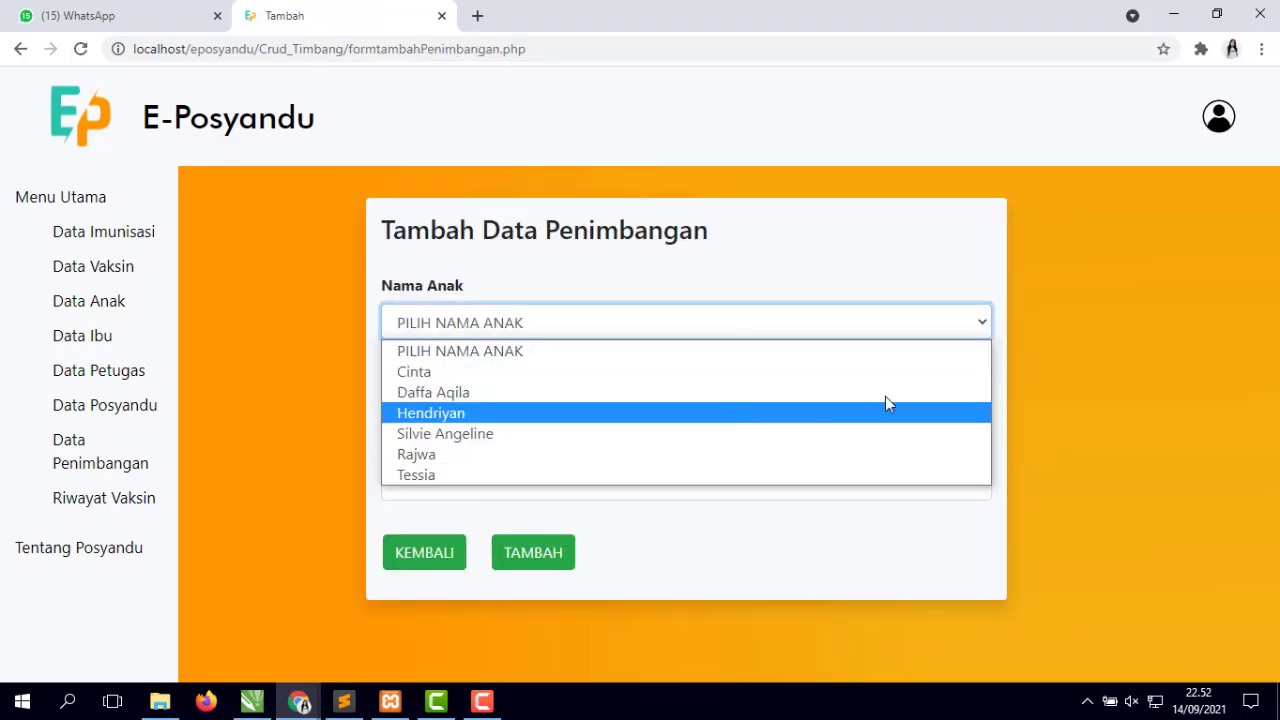
{"action": "left_click", "coordinate": [588, 292]}
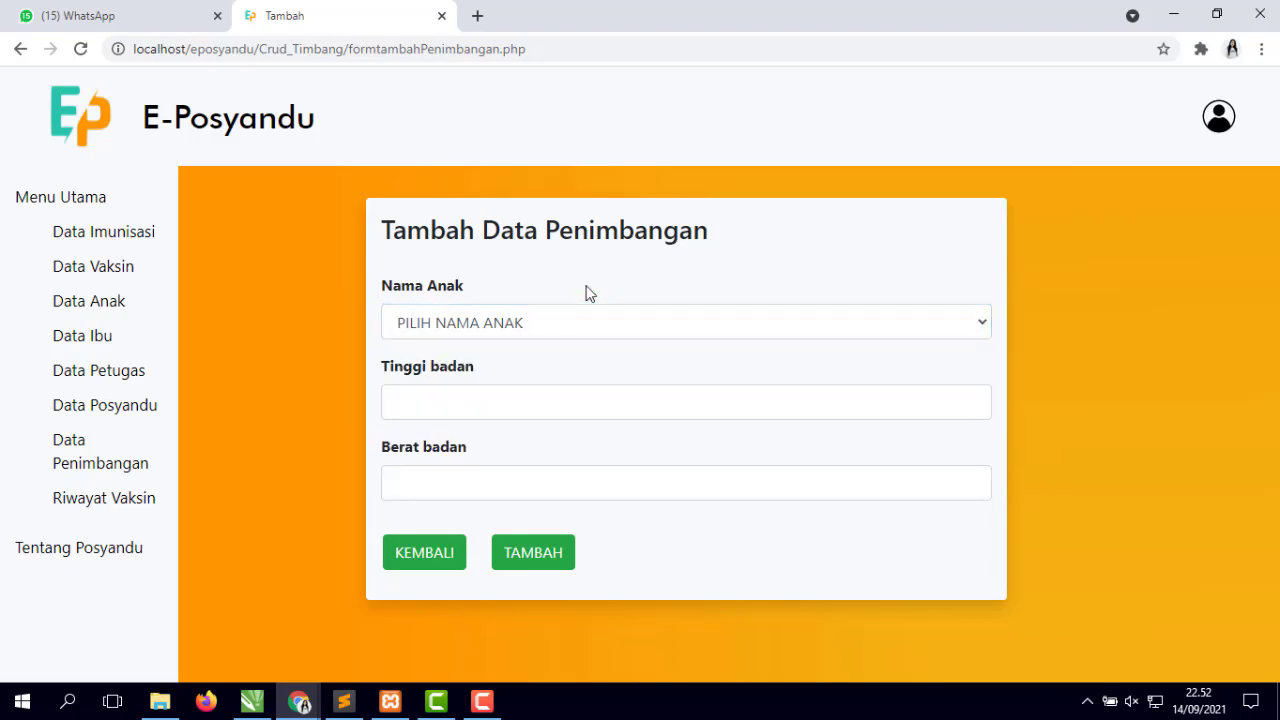
{"action": "left_click", "coordinate": [480, 406]}
{"action": "left_click", "coordinate": [515, 484]}
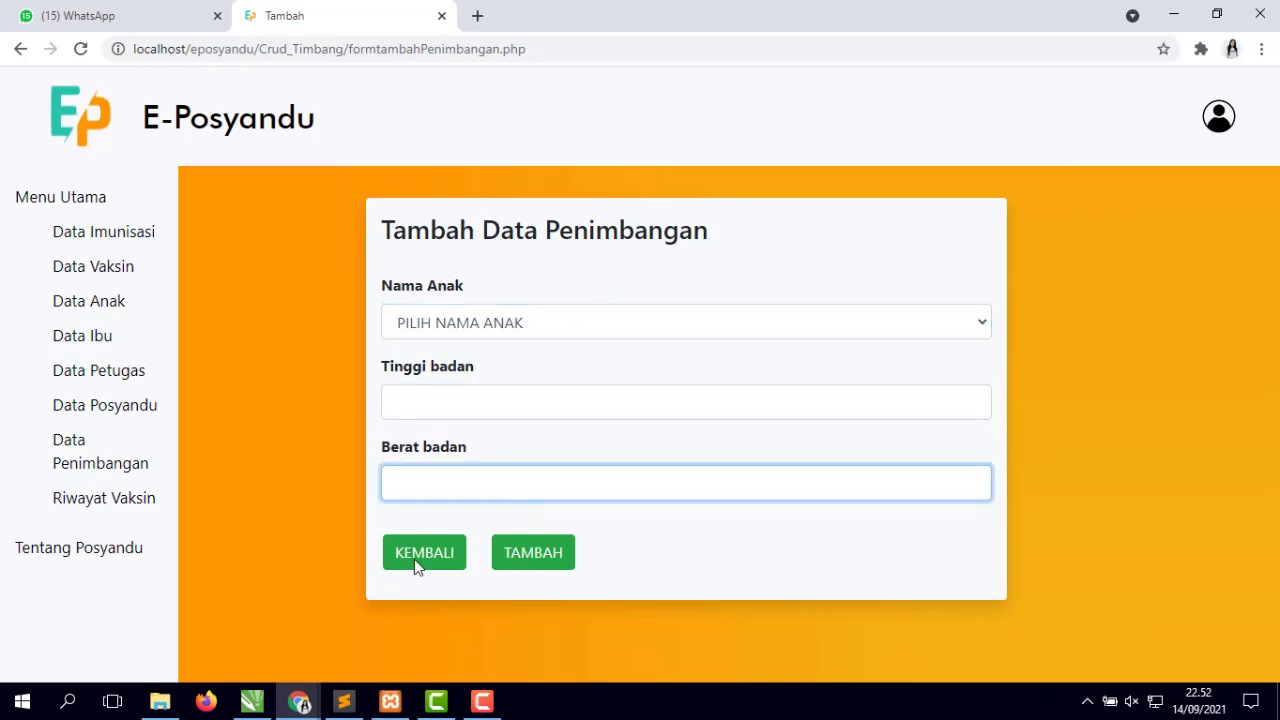
{"action": "left_click", "coordinate": [442, 563]}
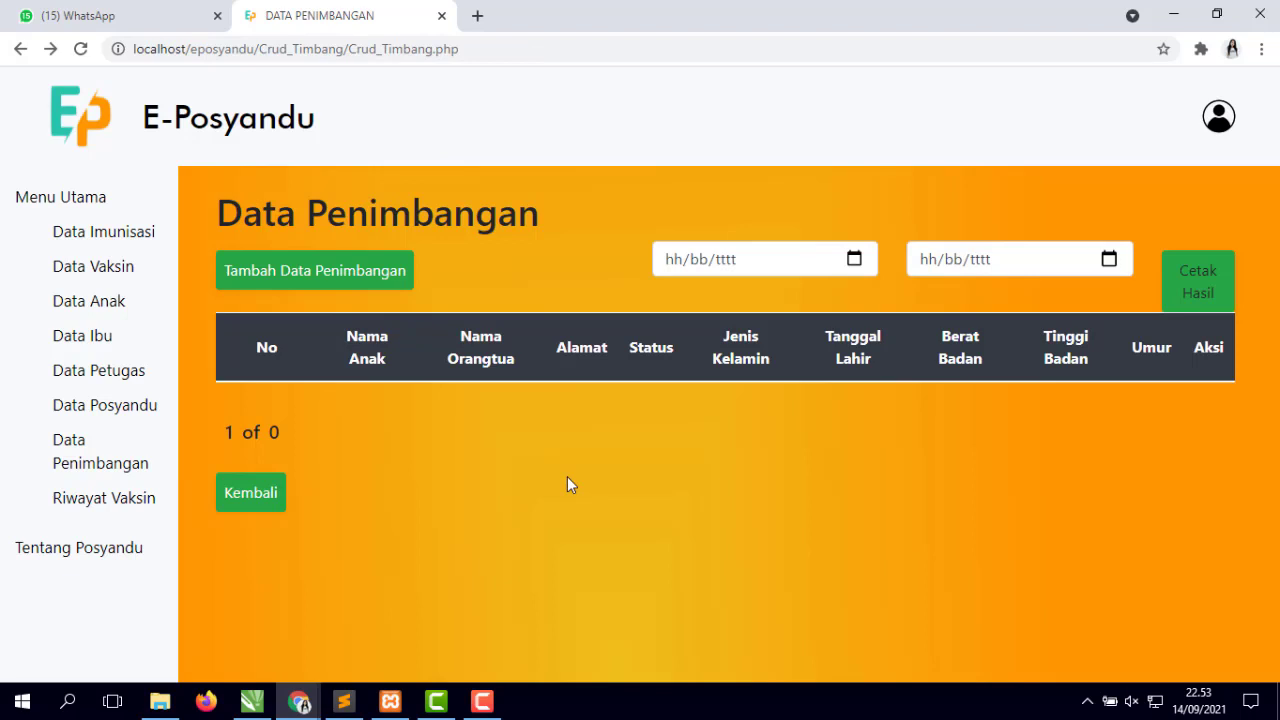
{"action": "left_click", "coordinate": [103, 505]}
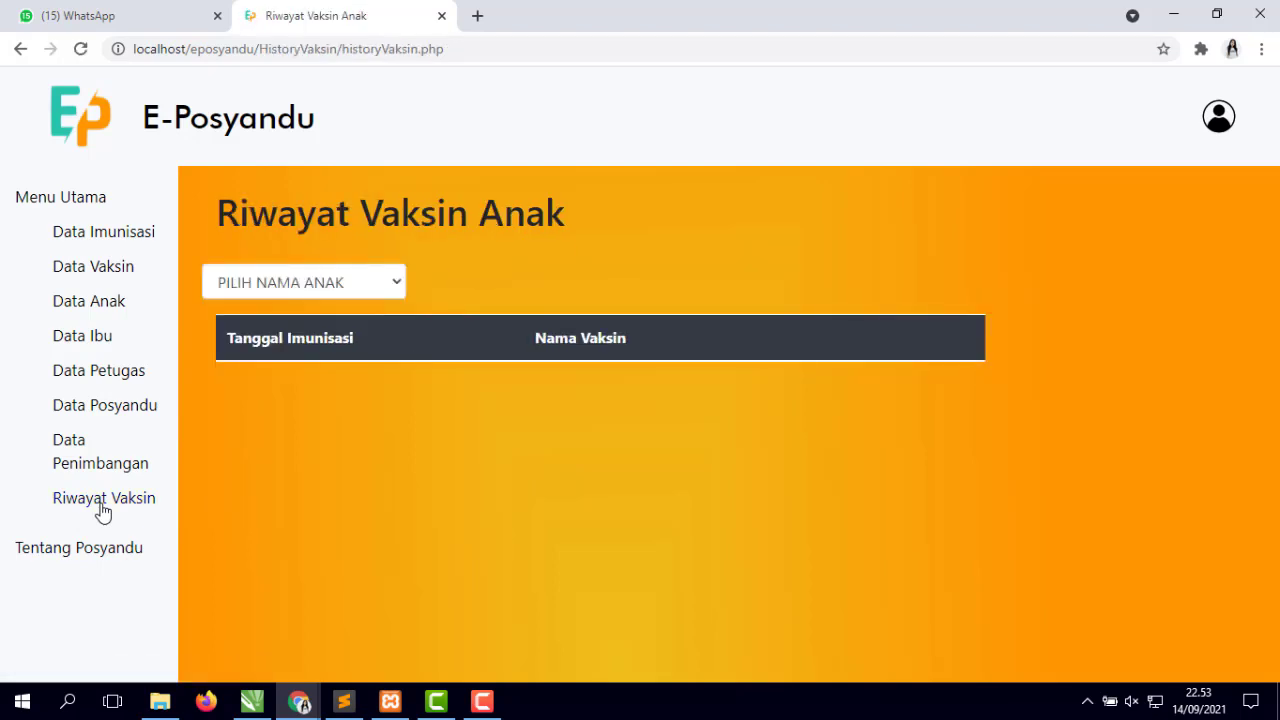
{"action": "left_click", "coordinate": [376, 277]}
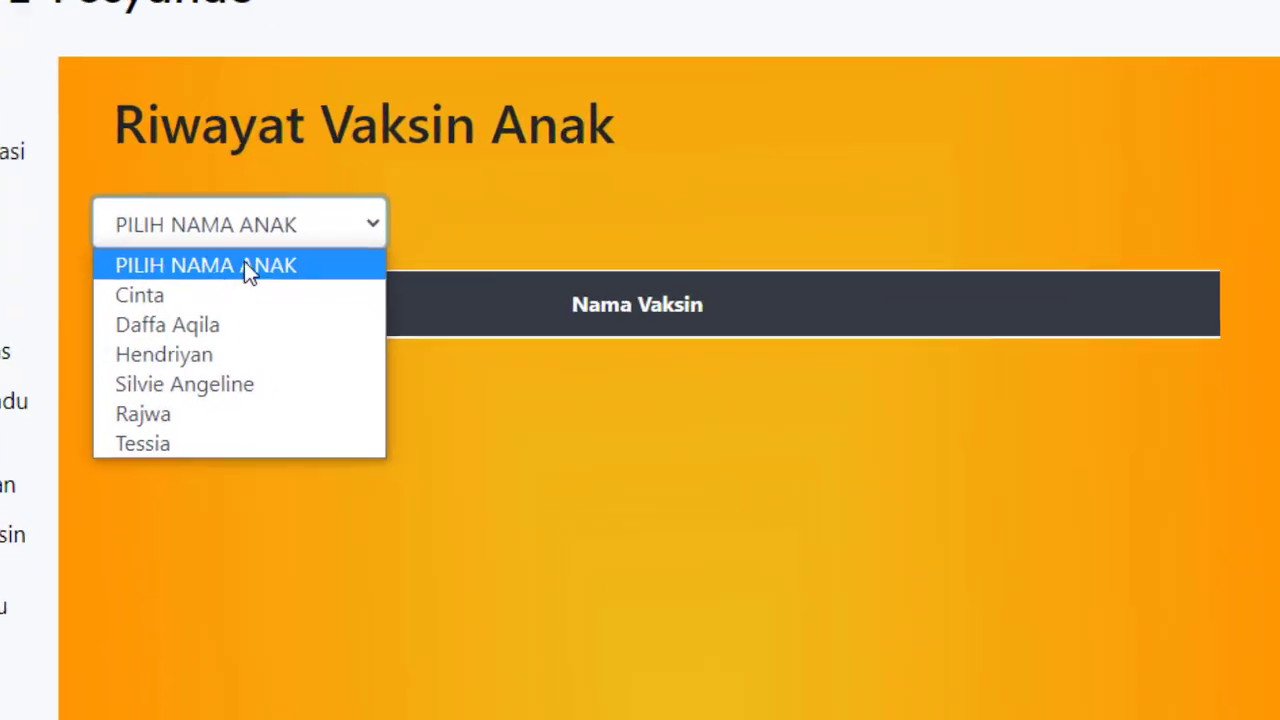
{"action": "left_click", "coordinate": [274, 328]}
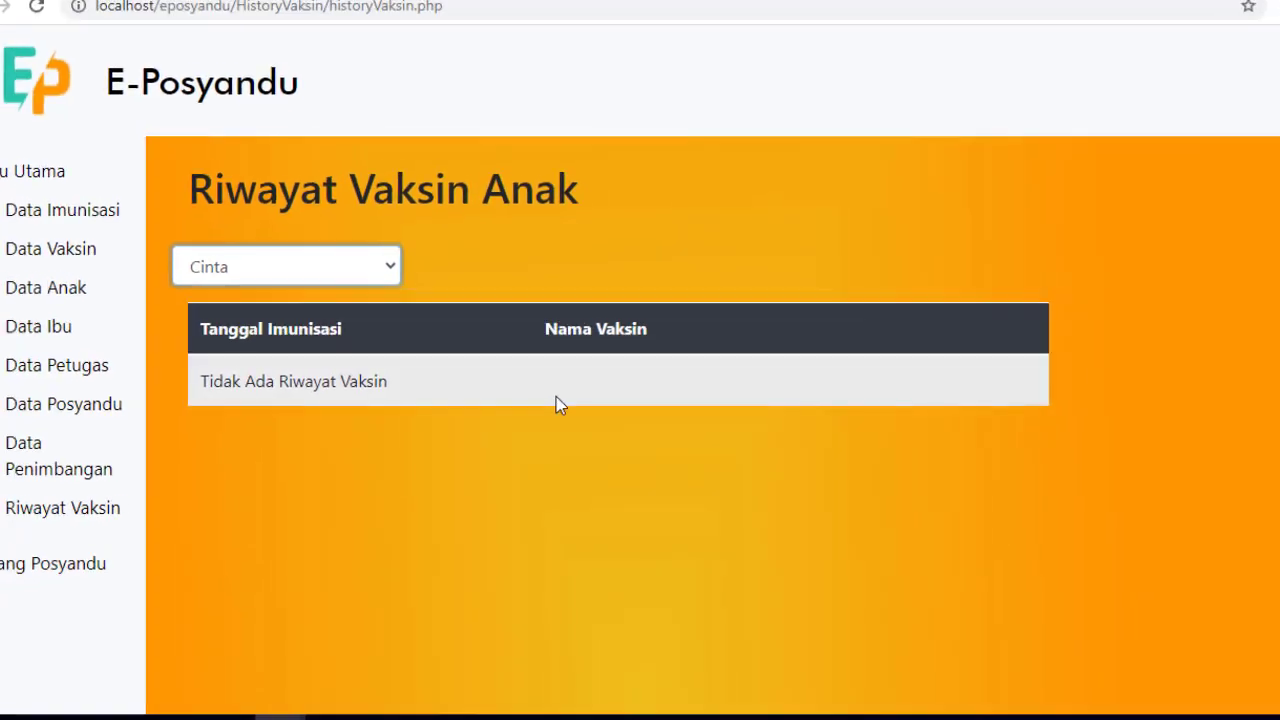
{"action": "left_click", "coordinate": [392, 287]}
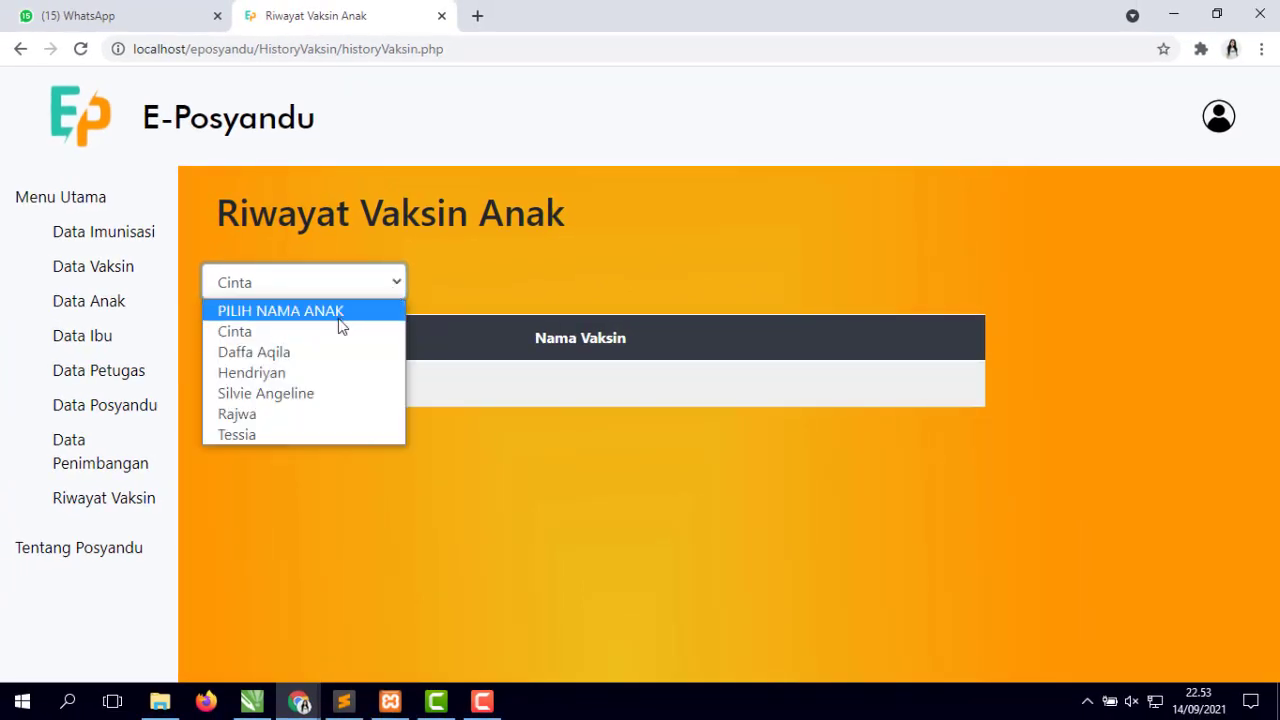
{"action": "left_click", "coordinate": [320, 361]}
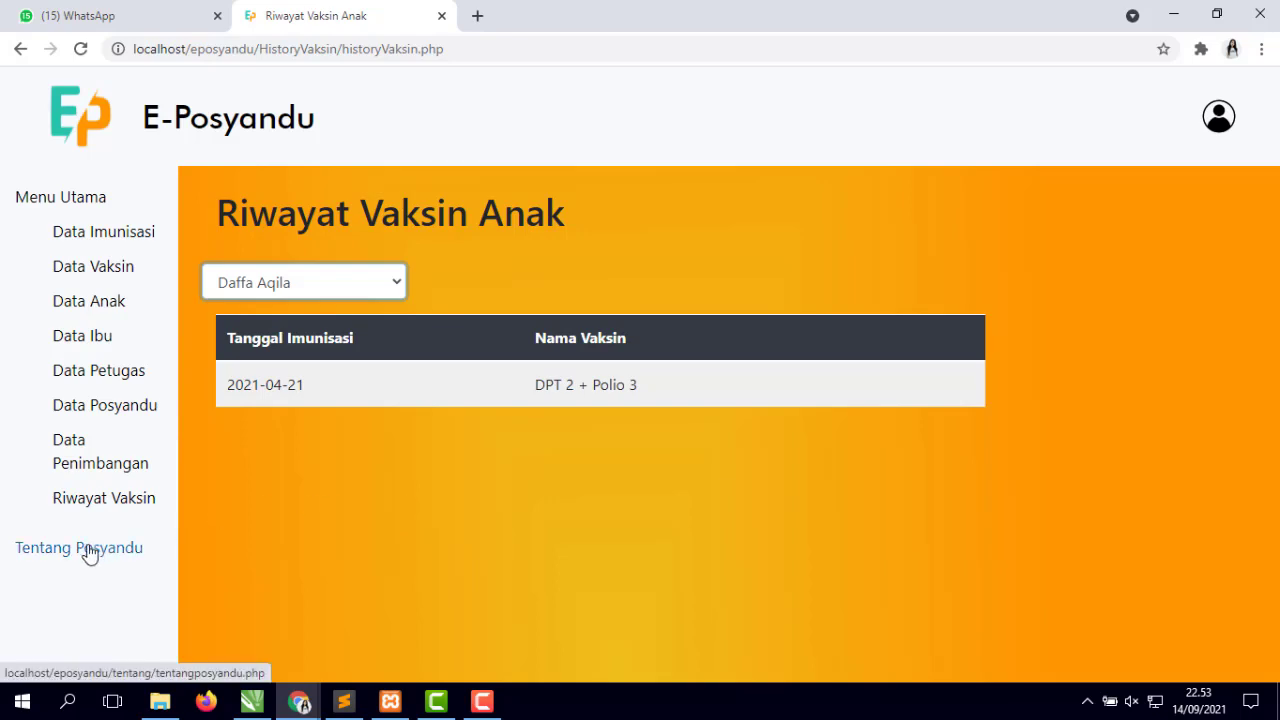
- Read through the 'Posyandu Bantu Tingkatkan Kesehatan Balita' article, then open the profile account menu
{"action": "left_click", "coordinate": [88, 550]}
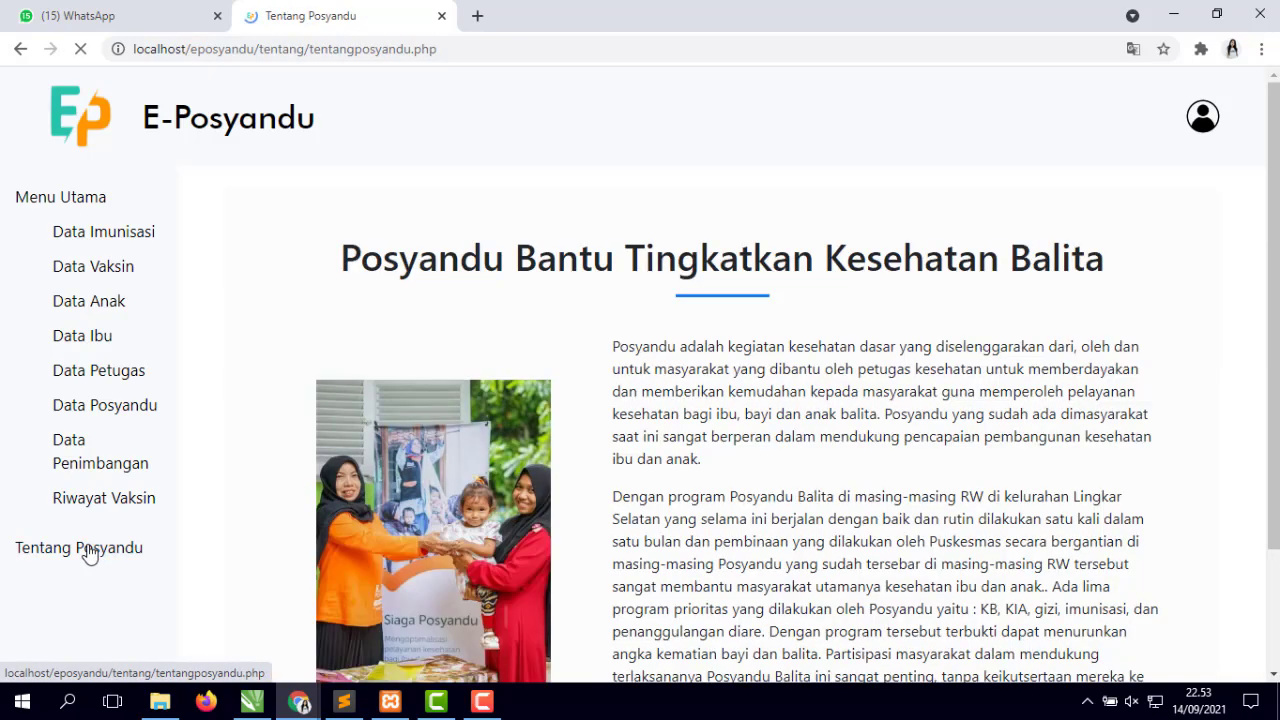
{"action": "scroll", "coordinate": [660, 410], "scroll_direction": "down", "scroll_amount": 2}
{"action": "scroll", "coordinate": [676, 432], "scroll_direction": "up", "scroll_amount": 2}
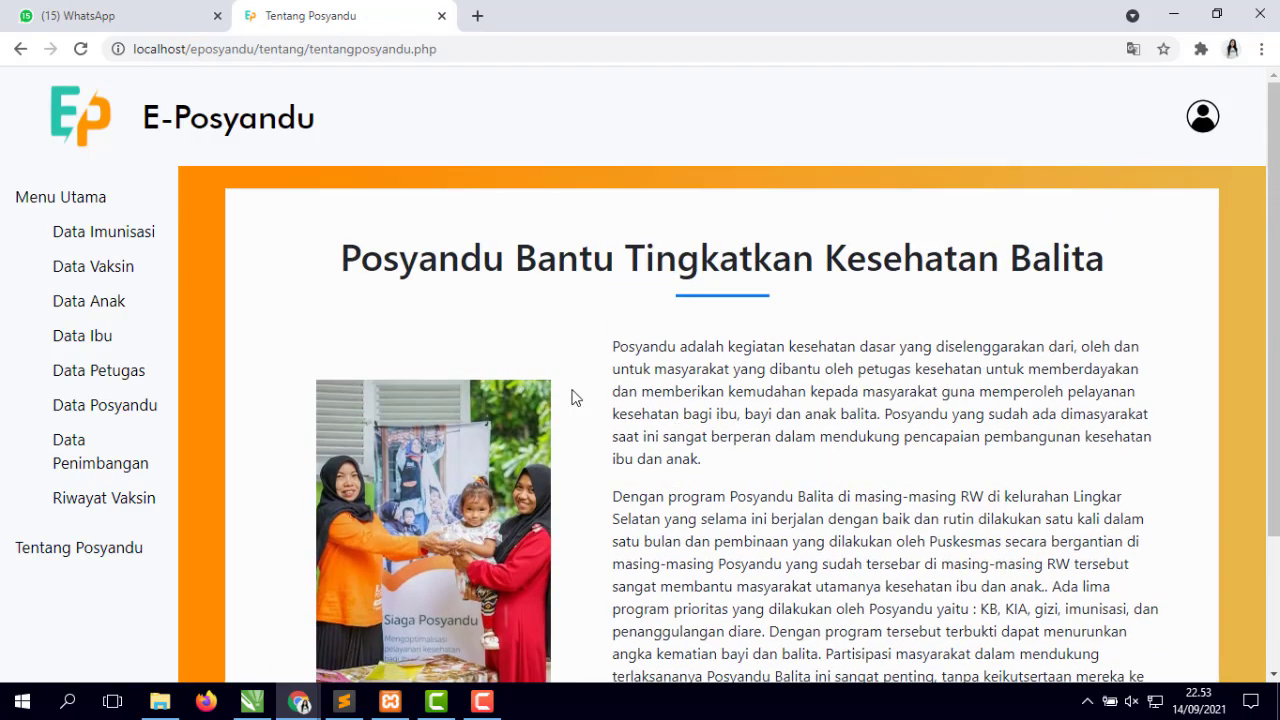
{"action": "scroll", "coordinate": [822, 428], "scroll_direction": "down", "scroll_amount": 2}
{"action": "scroll", "coordinate": [829, 436], "scroll_direction": "up", "scroll_amount": 2}
{"action": "scroll", "coordinate": [727, 387], "scroll_direction": "down", "scroll_amount": 2}
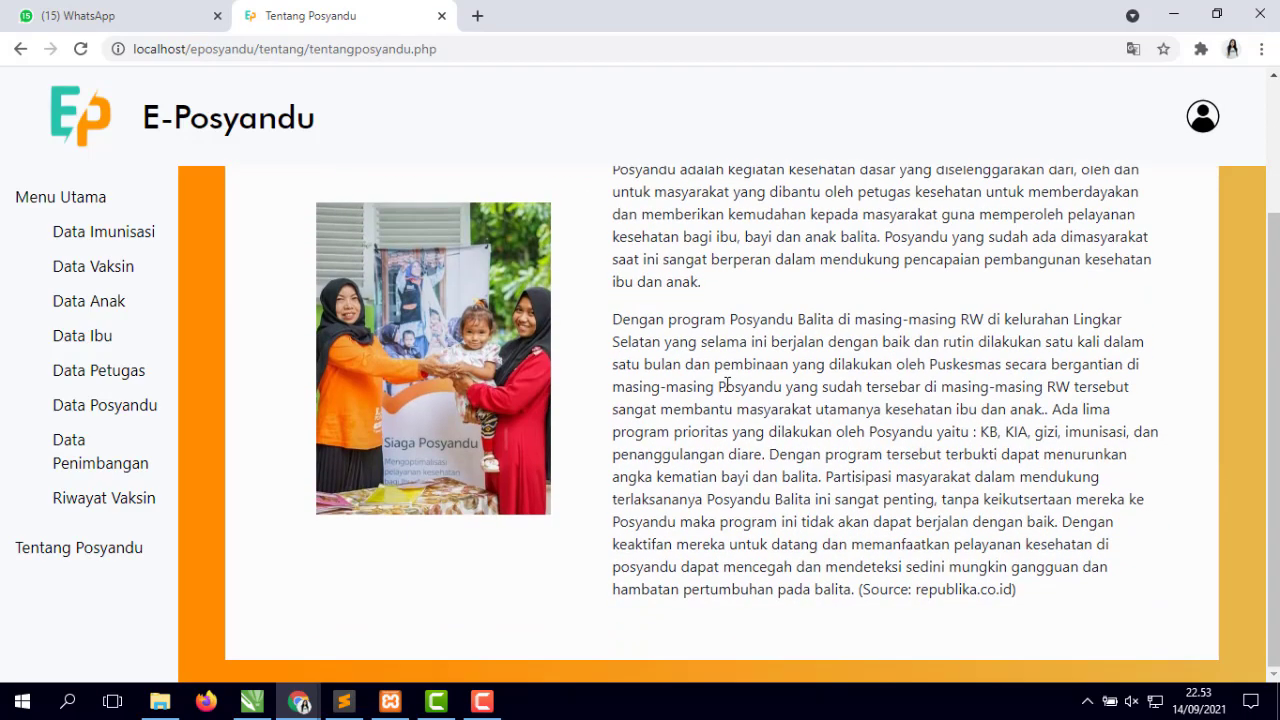
{"action": "scroll", "coordinate": [790, 370], "scroll_direction": "up", "scroll_amount": 2}
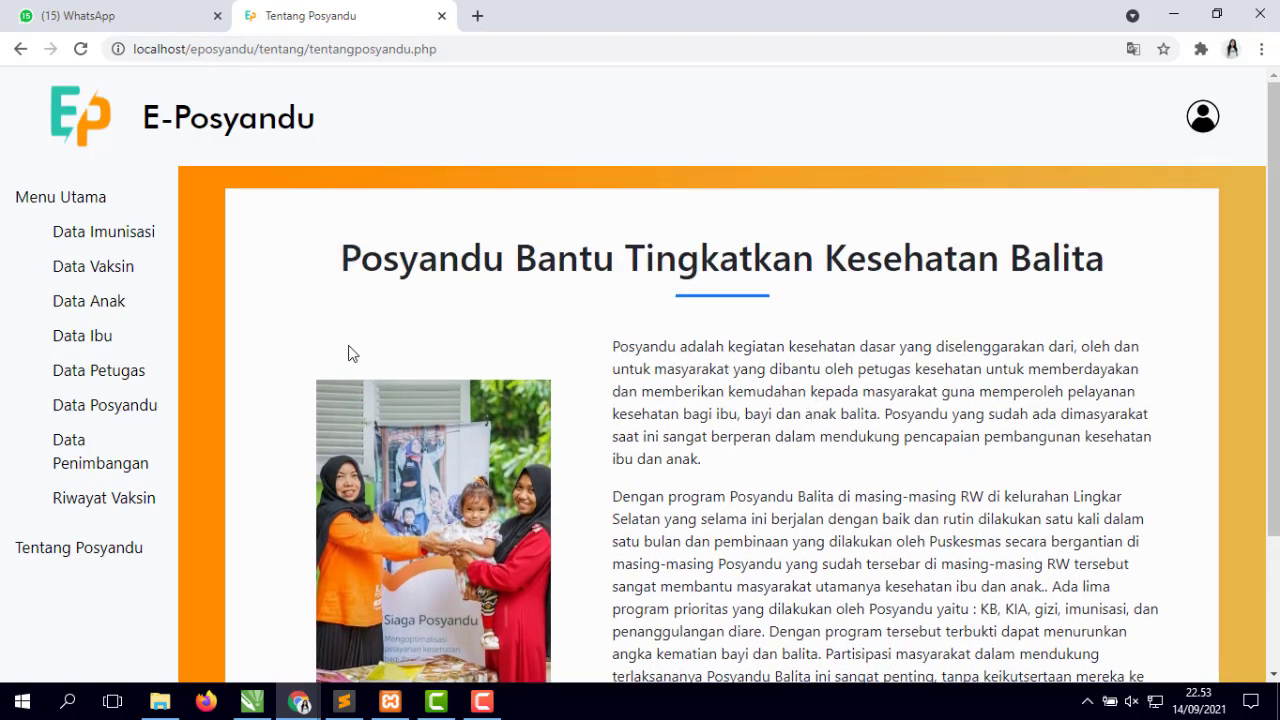
{"action": "left_click", "coordinate": [1205, 118]}
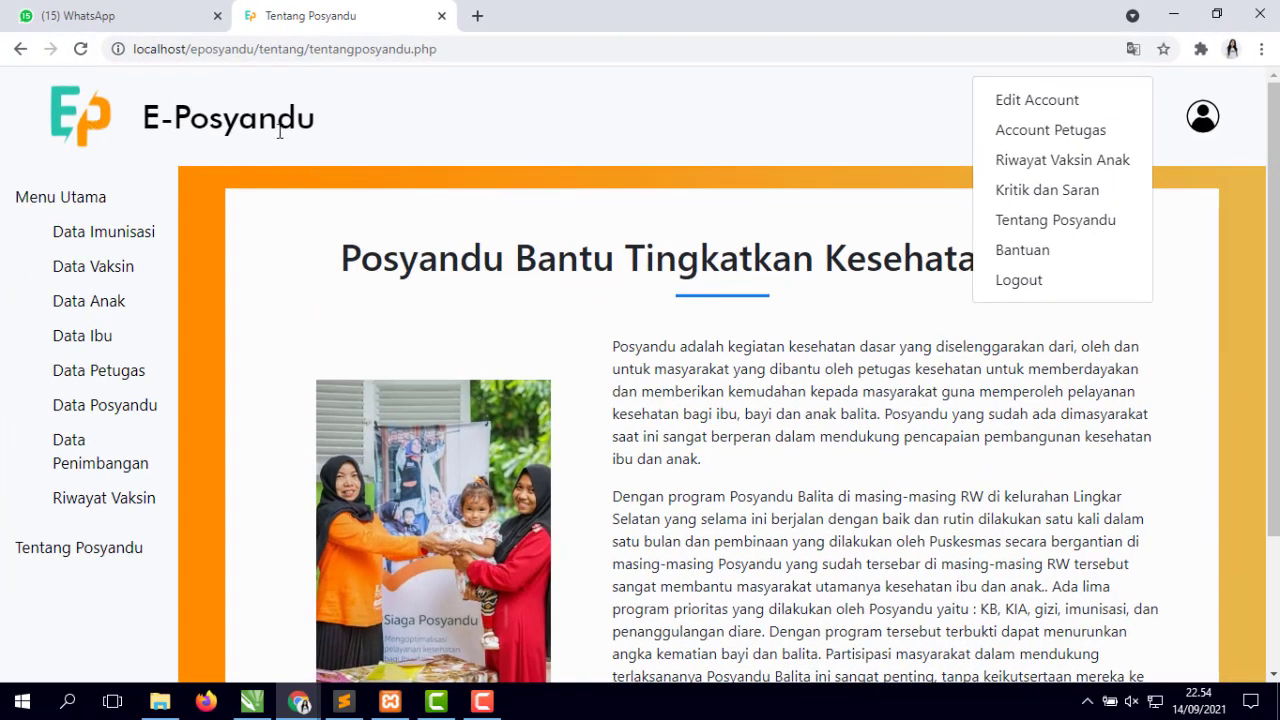
- From the home dashboard tiles, open Data Vaksin/Vitamin listing BCG, DPT 1–3, IPV and MR
{"action": "left_click", "coordinate": [82, 109]}
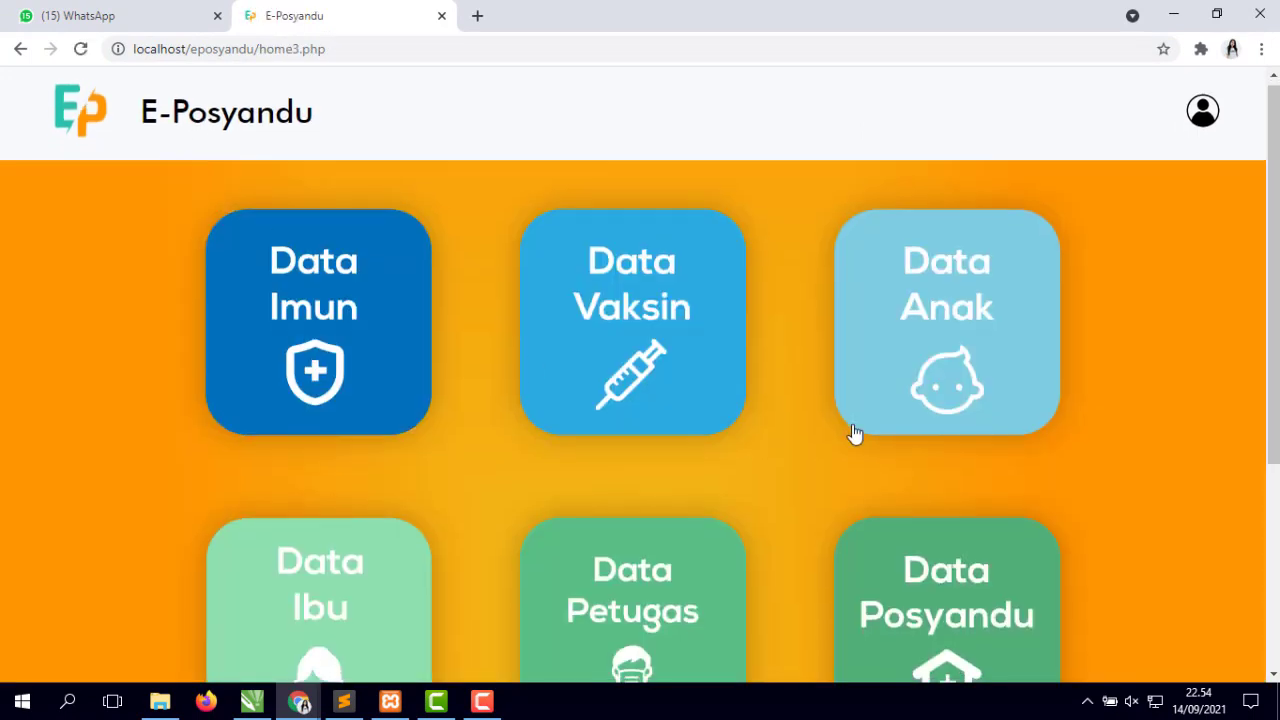
{"action": "scroll", "coordinate": [851, 434], "scroll_direction": "down", "scroll_amount": 3}
{"action": "scroll", "coordinate": [840, 430], "scroll_direction": "up", "scroll_amount": 3}
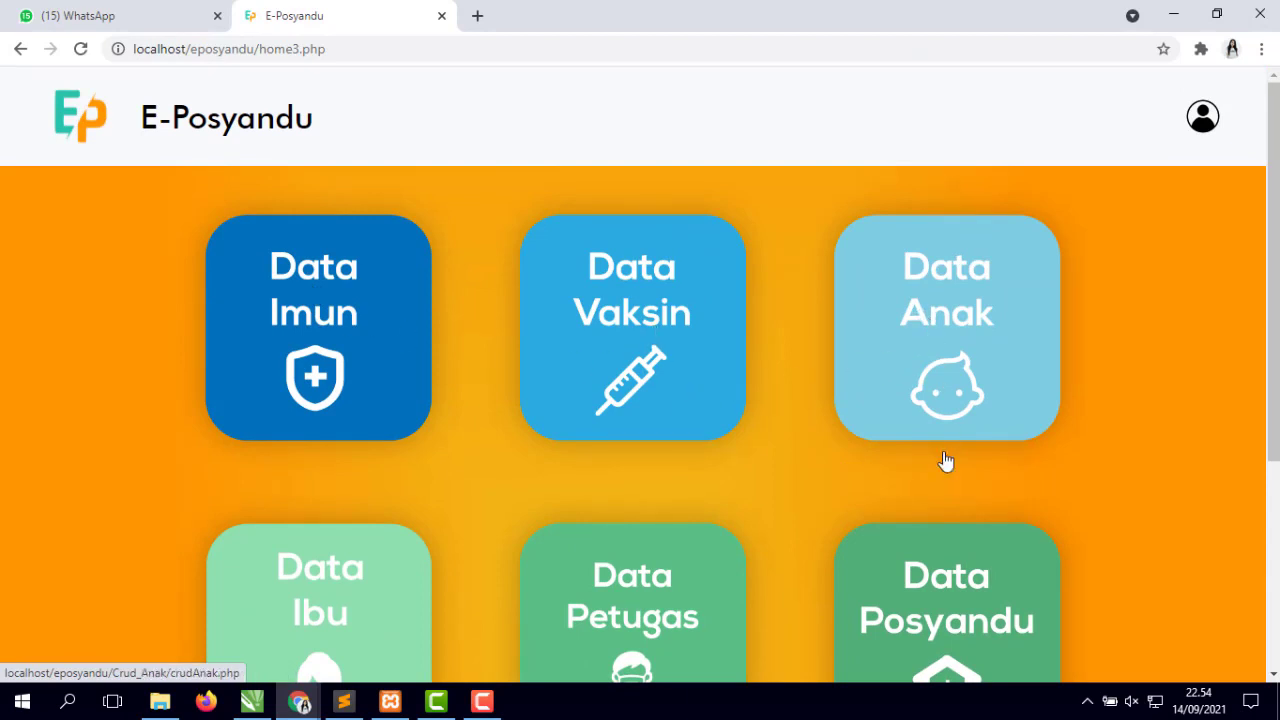
{"action": "scroll", "coordinate": [946, 460], "scroll_direction": "down", "scroll_amount": 3}
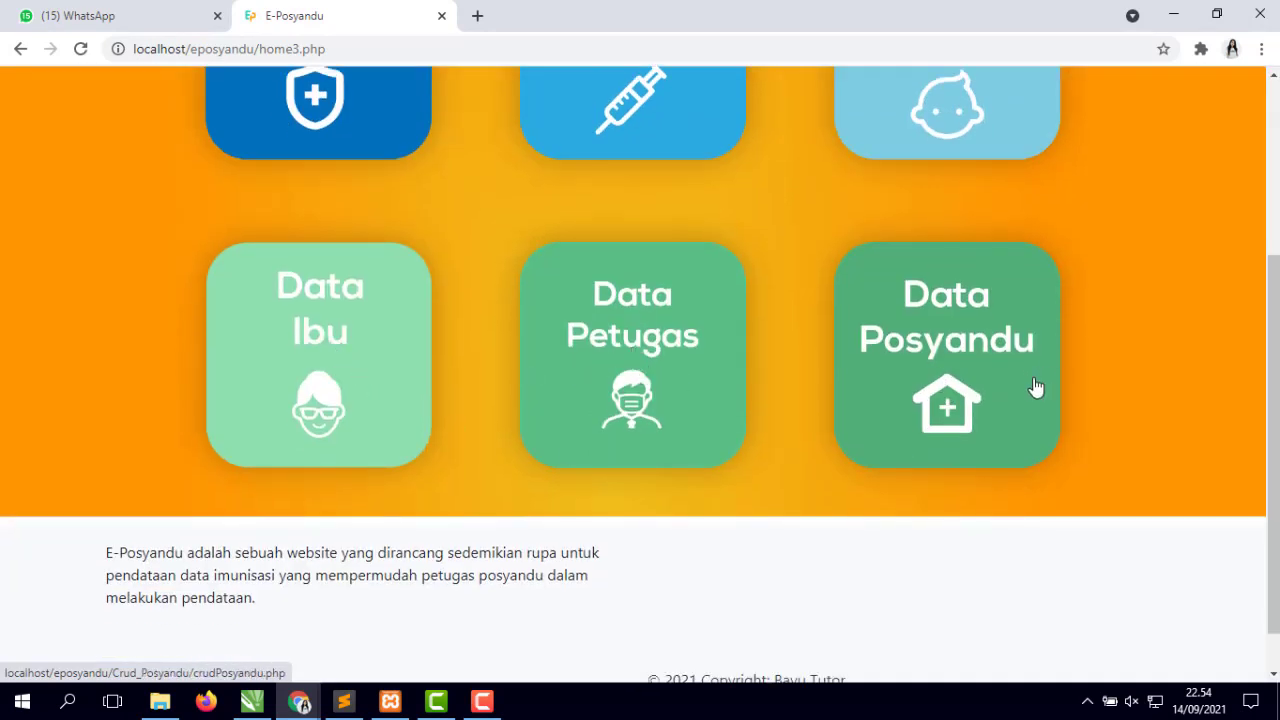
{"action": "scroll", "coordinate": [866, 363], "scroll_direction": "up", "scroll_amount": 3}
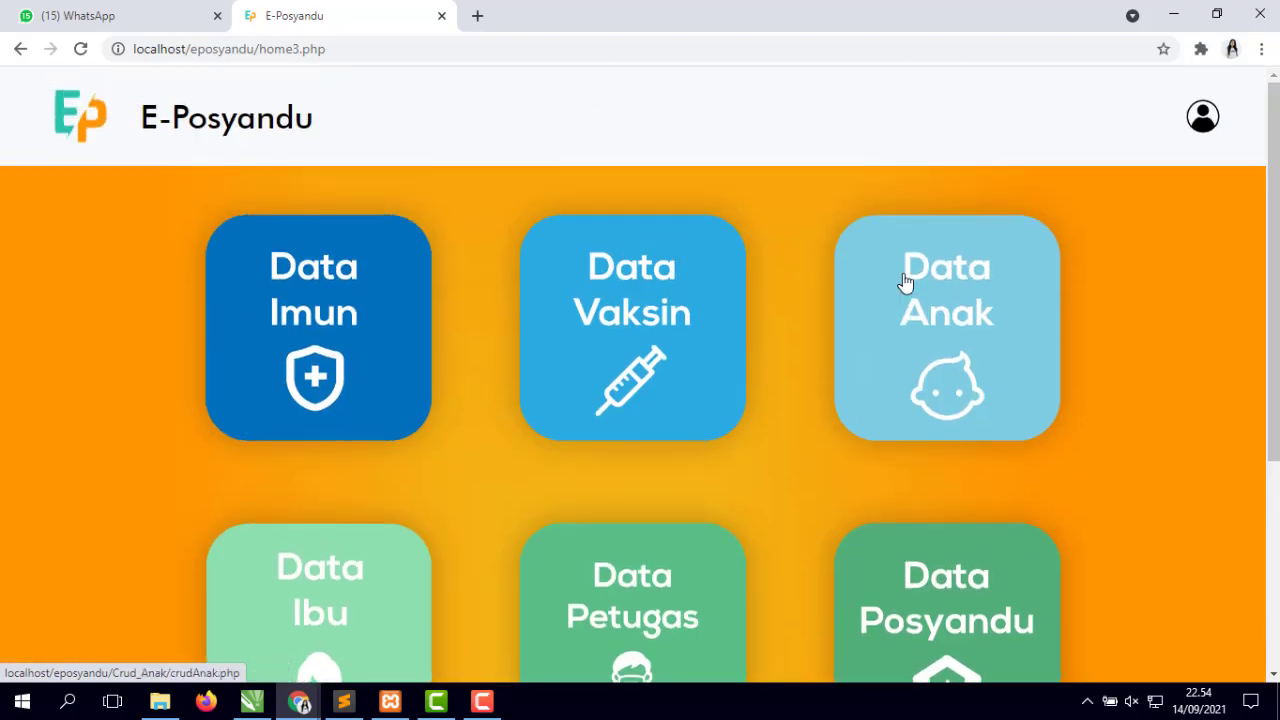
{"action": "scroll", "coordinate": [903, 286], "scroll_direction": "down", "scroll_amount": 3}
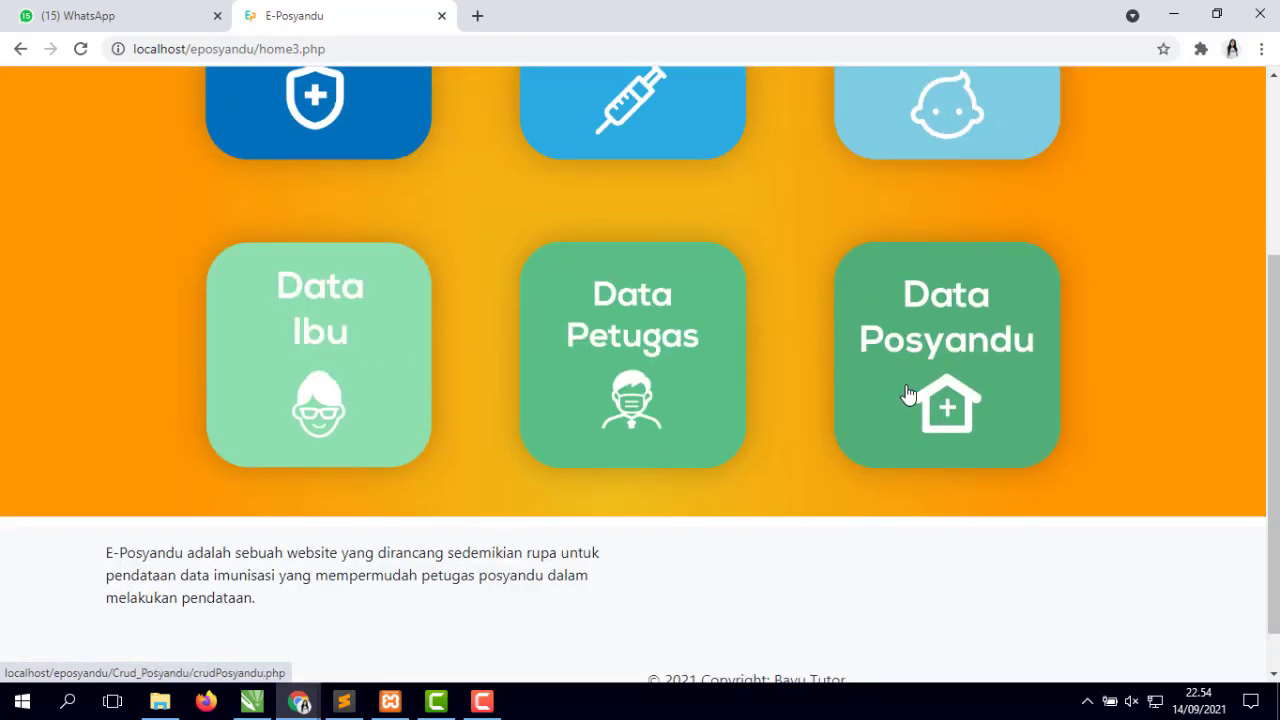
{"action": "scroll", "coordinate": [908, 395], "scroll_direction": "up", "scroll_amount": 3}
{"action": "left_click", "coordinate": [642, 240]}
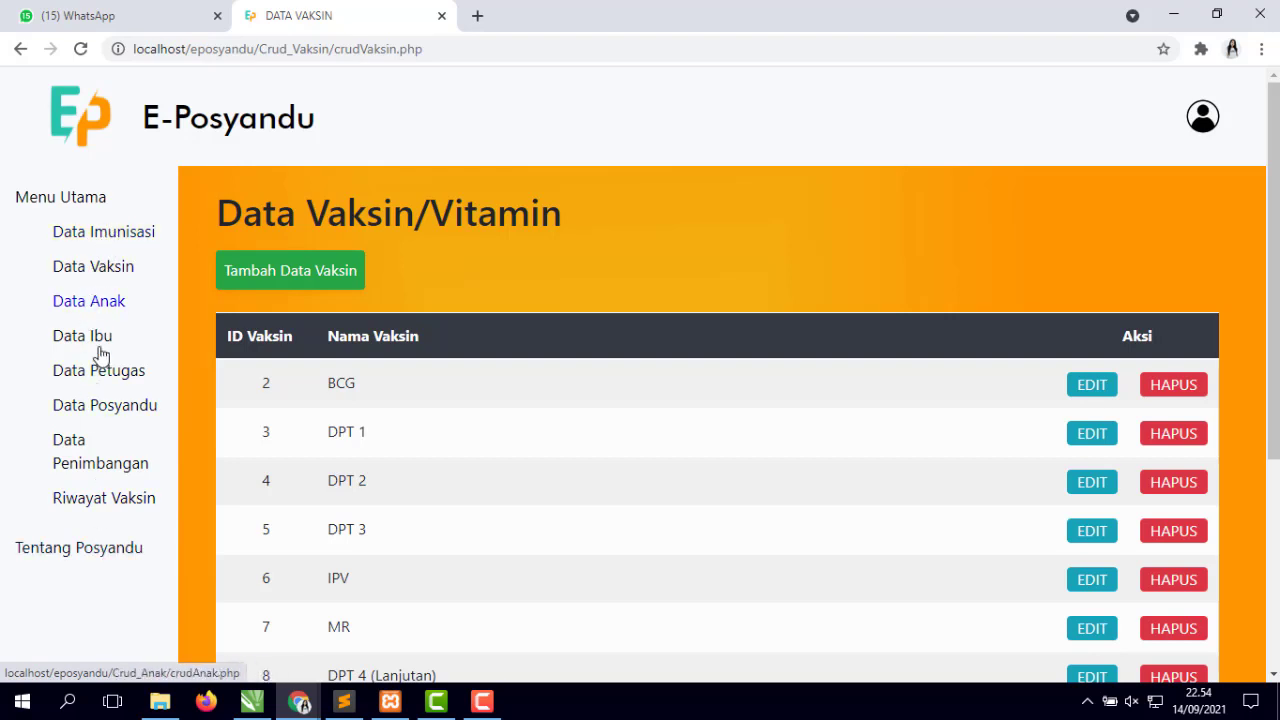
- Go back to the home page and scroll over its six Data tiles, Imun through Posyandu
{"action": "left_click", "coordinate": [75, 127]}
{"action": "scroll", "coordinate": [714, 457], "scroll_direction": "down", "scroll_amount": 3}
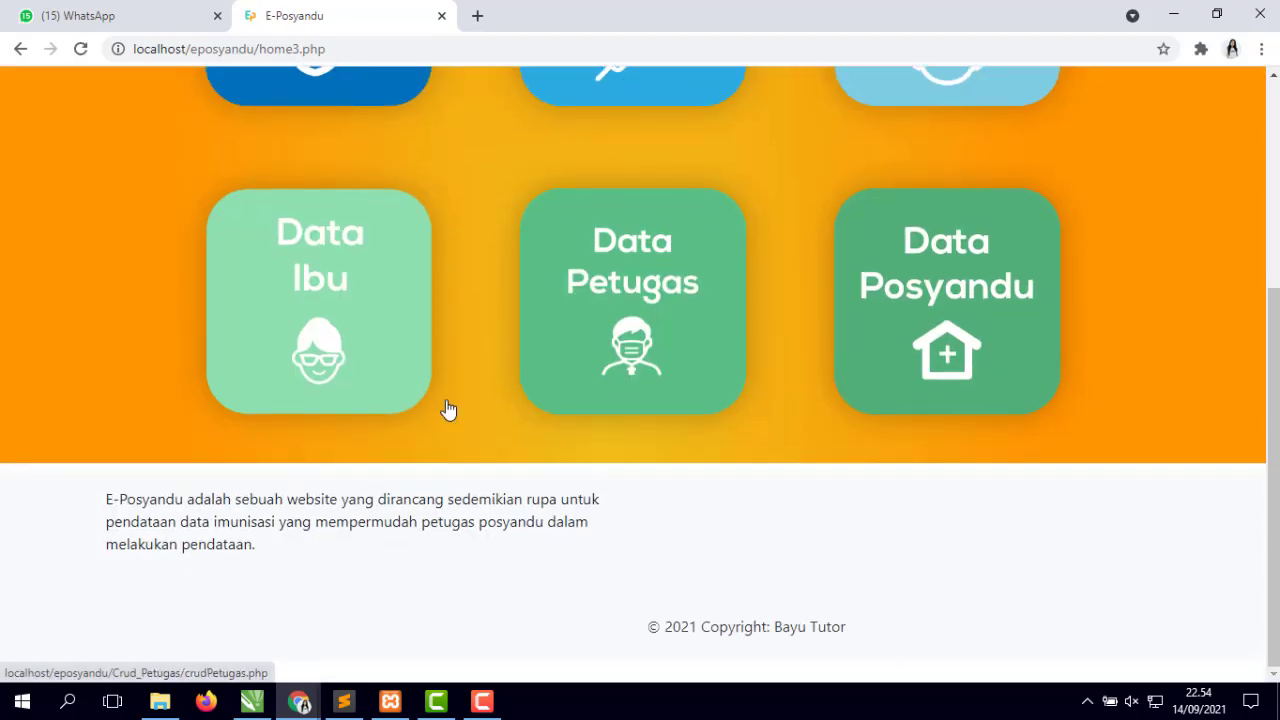
{"action": "scroll", "coordinate": [845, 450], "scroll_direction": "up", "scroll_amount": 3}
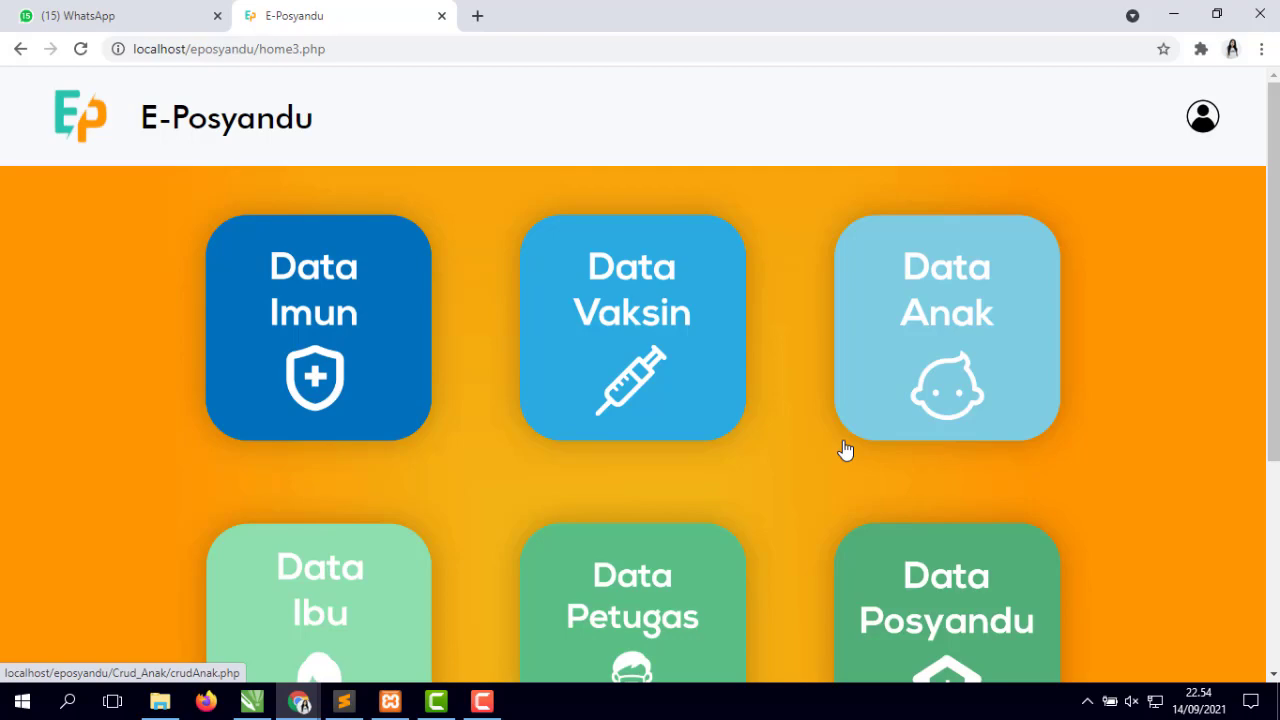
{"action": "scroll", "coordinate": [784, 470], "scroll_direction": "down", "scroll_amount": 4}
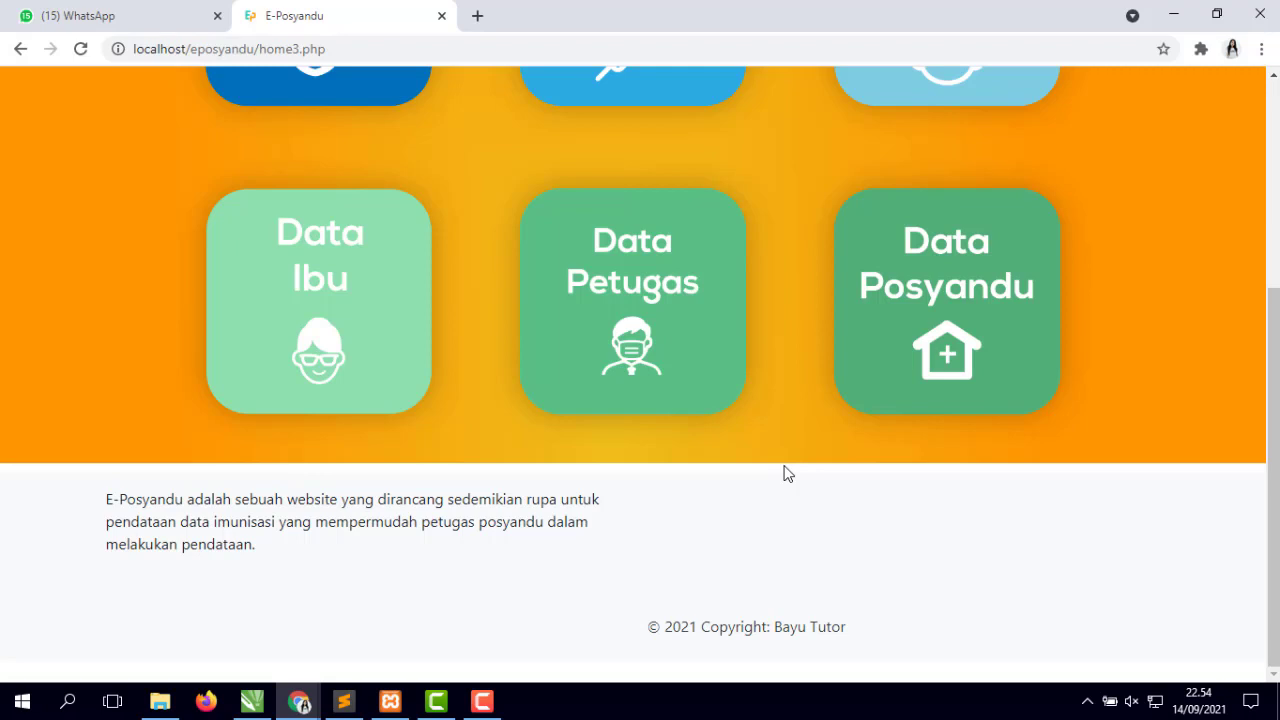
{"action": "scroll", "coordinate": [787, 473], "scroll_direction": "up", "scroll_amount": 4}
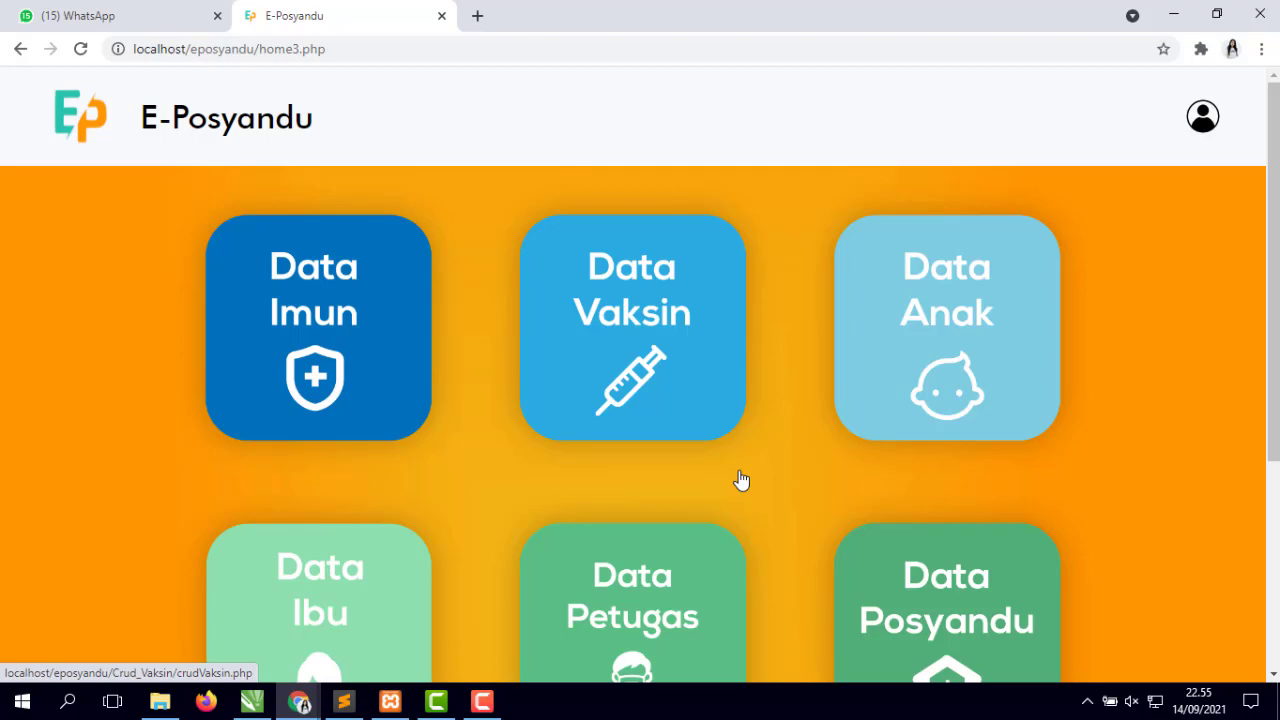
{"action": "scroll", "coordinate": [741, 481], "scroll_direction": "down", "scroll_amount": 3}
{"action": "scroll", "coordinate": [740, 477], "scroll_direction": "up", "scroll_amount": 2}
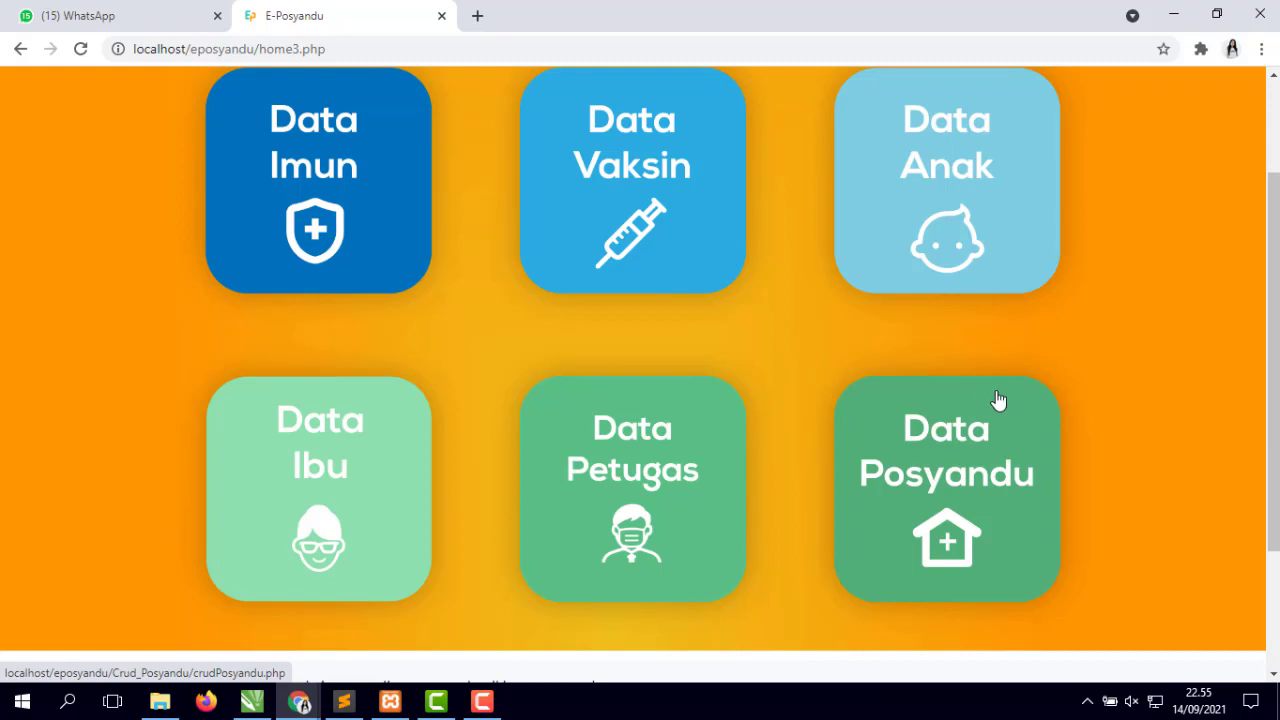
{"action": "scroll", "coordinate": [998, 400], "scroll_direction": "up", "scroll_amount": 1}
{"action": "scroll", "coordinate": [998, 400], "scroll_direction": "up", "scroll_amount": 1}
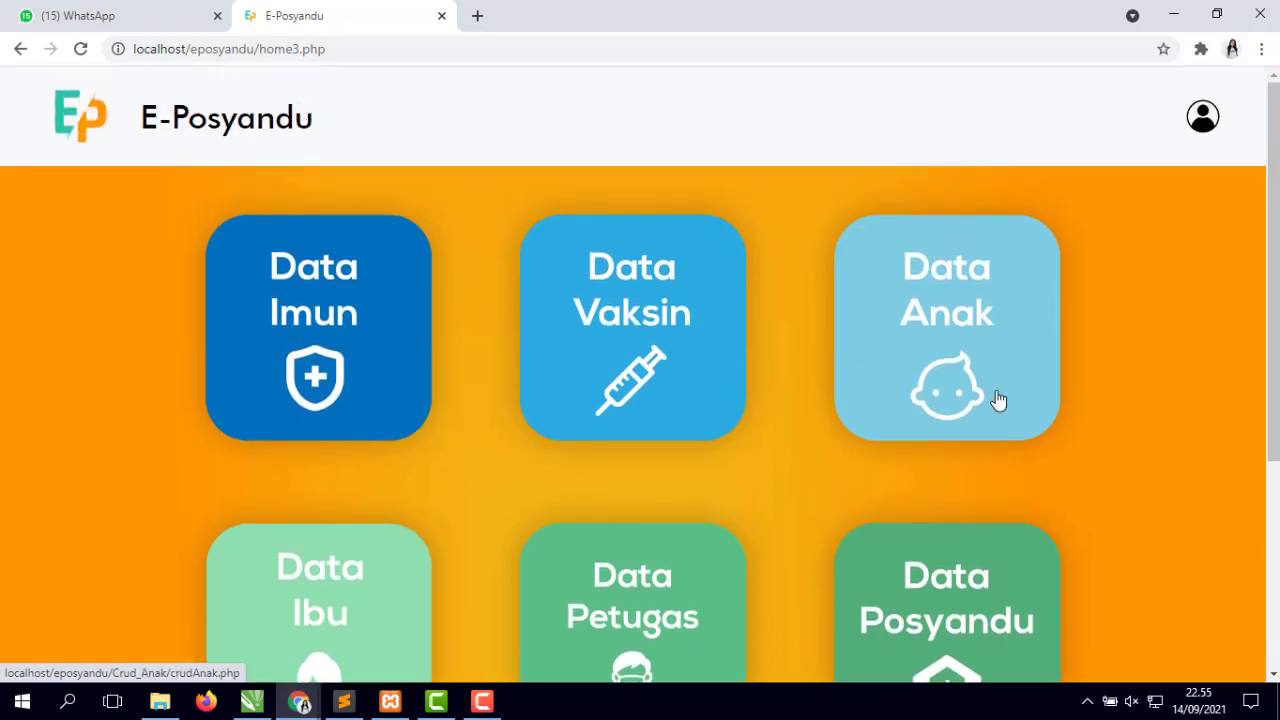